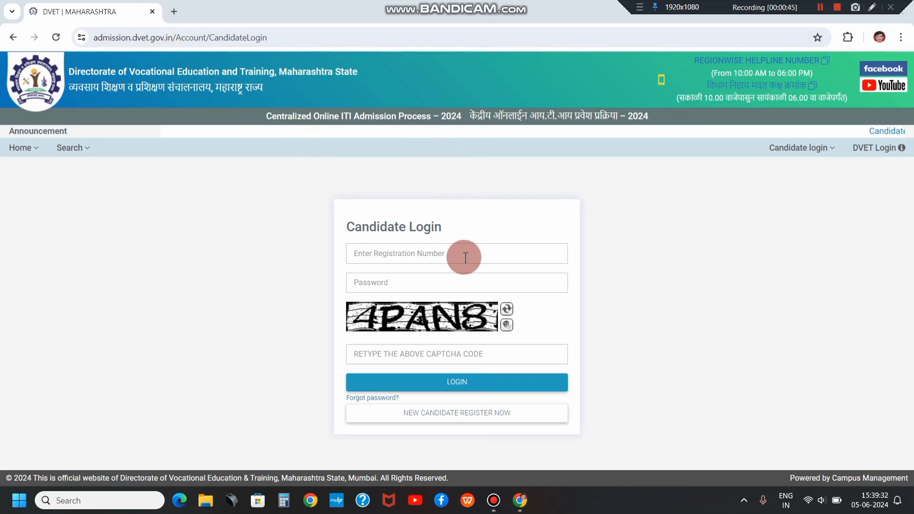
{"action": "left_click", "coordinate": [379, 255]}
{"action": "left_click", "coordinate": [374, 280]}
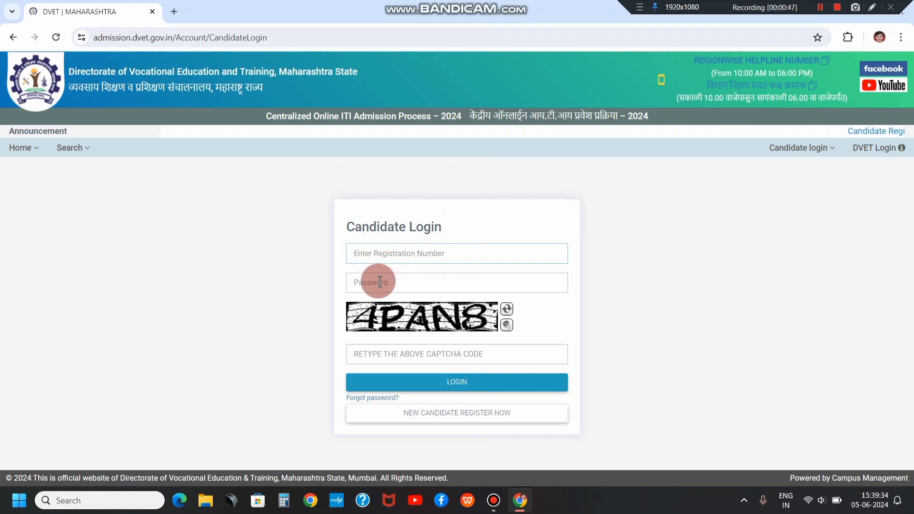
{"action": "left_click", "coordinate": [365, 357]}
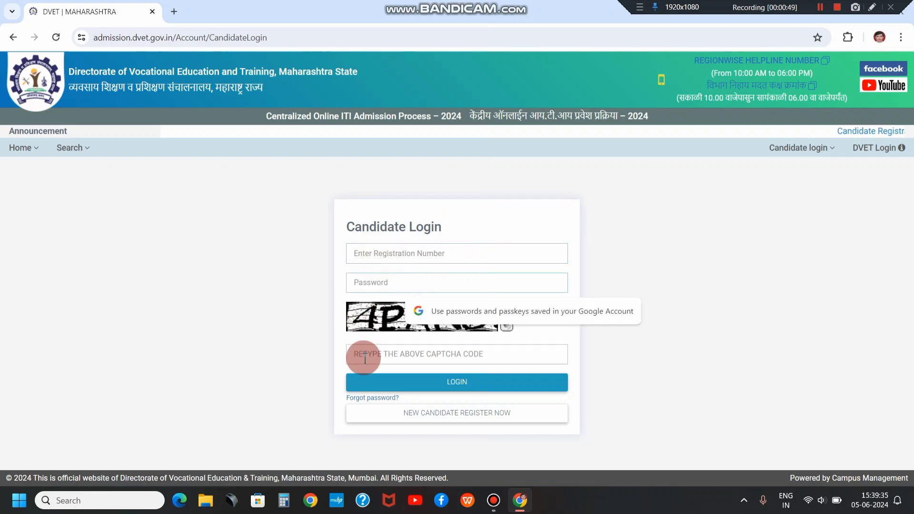
{"action": "left_click", "coordinate": [457, 387]}
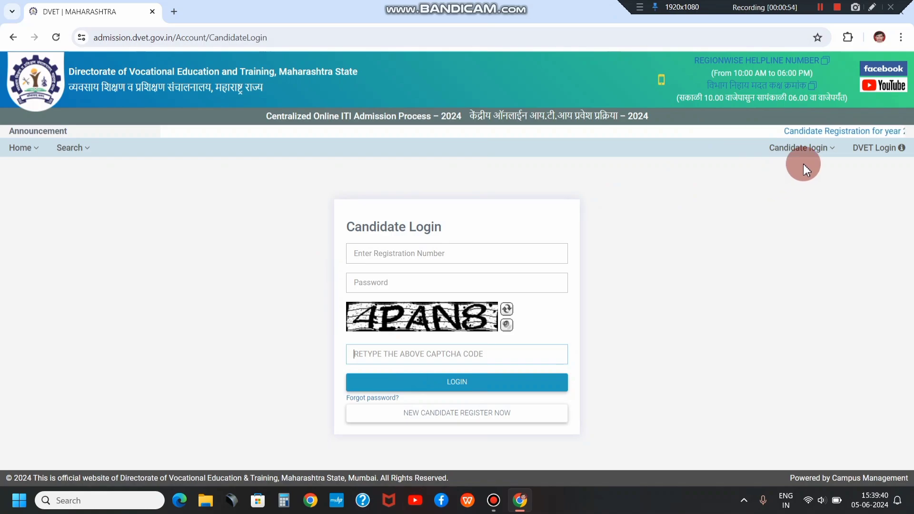
Open the New Candidate Registration form and look over its sections and the five admission steps
{"action": "left_click", "coordinate": [805, 149]}
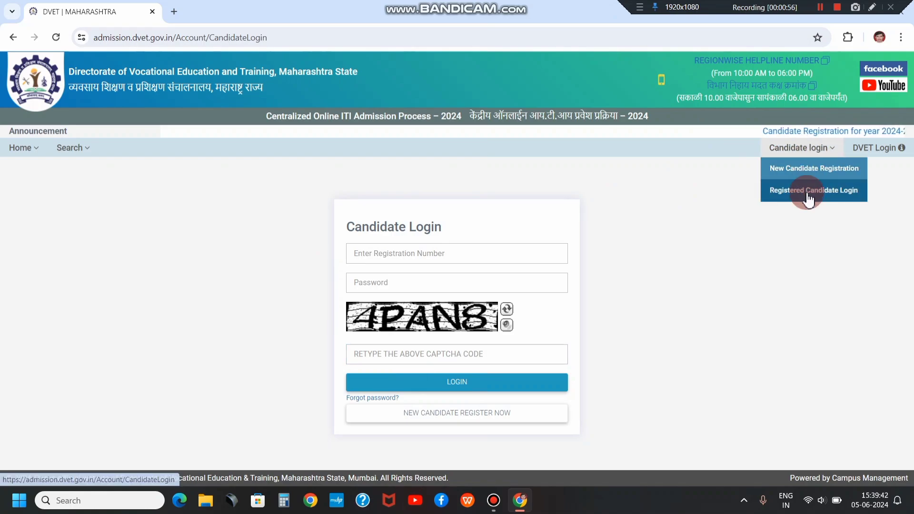
{"action": "left_click", "coordinate": [803, 170]}
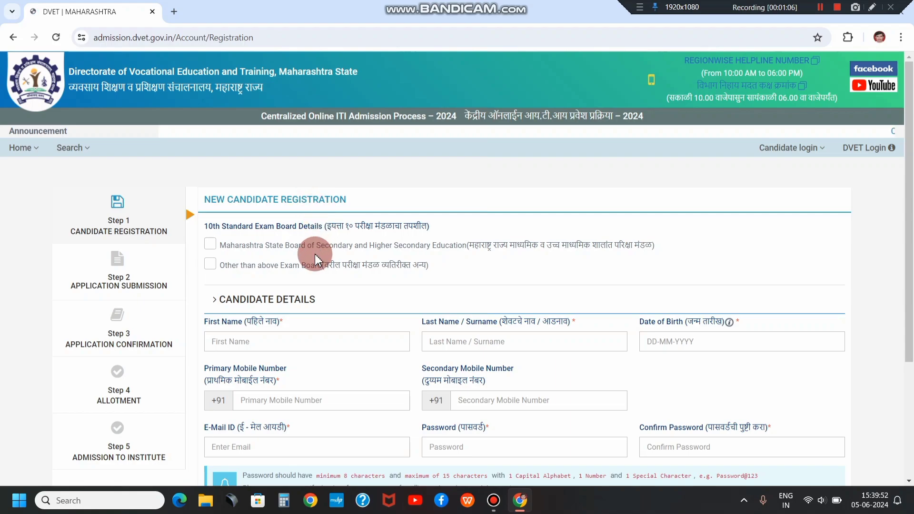
{"action": "scroll", "coordinate": [314, 260], "scroll_direction": "down", "scroll_amount": 3}
{"action": "scroll", "coordinate": [314, 259], "scroll_direction": "up", "scroll_amount": 4}
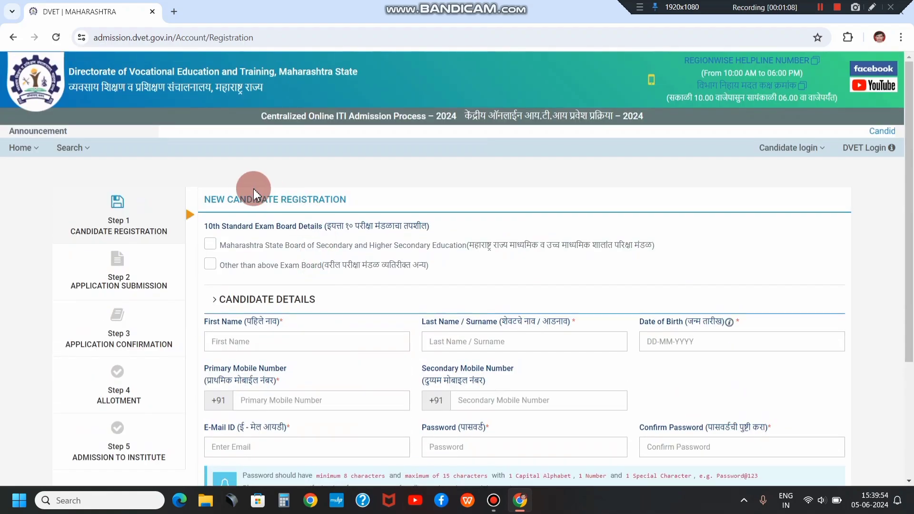
{"action": "scroll", "coordinate": [169, 181], "scroll_direction": "down", "scroll_amount": 2}
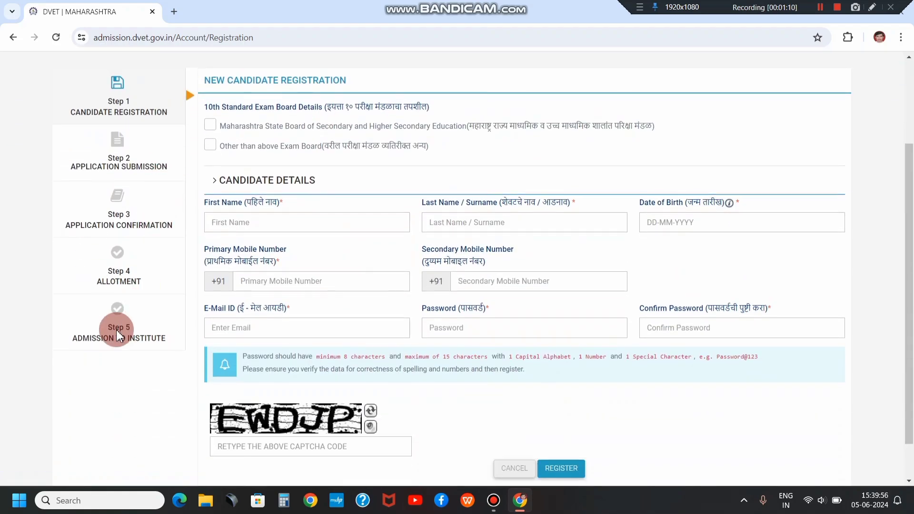
{"action": "scroll", "coordinate": [108, 282], "scroll_direction": "up", "scroll_amount": 2}
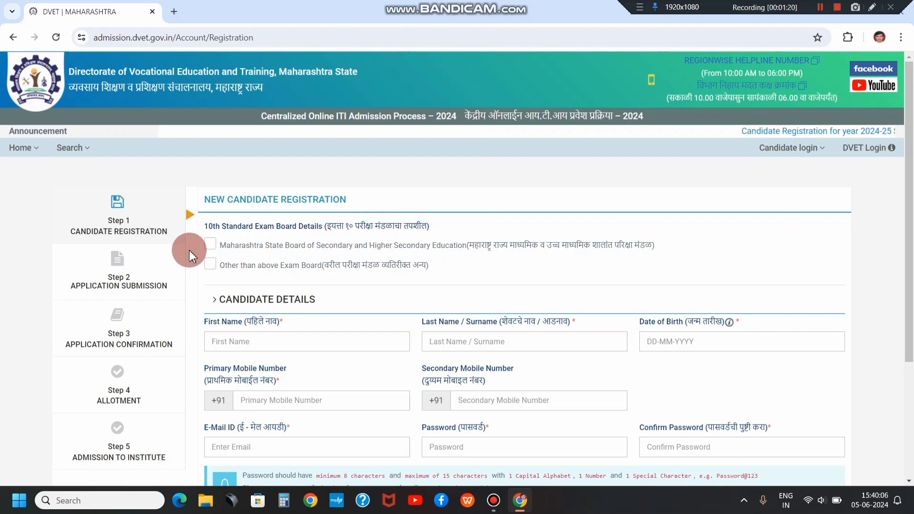
Choose Maharashtra State Board of Secondary and Higher Secondary Education as the 10th standard exam board
{"action": "scroll", "coordinate": [205, 236], "scroll_direction": "down", "scroll_amount": 1}
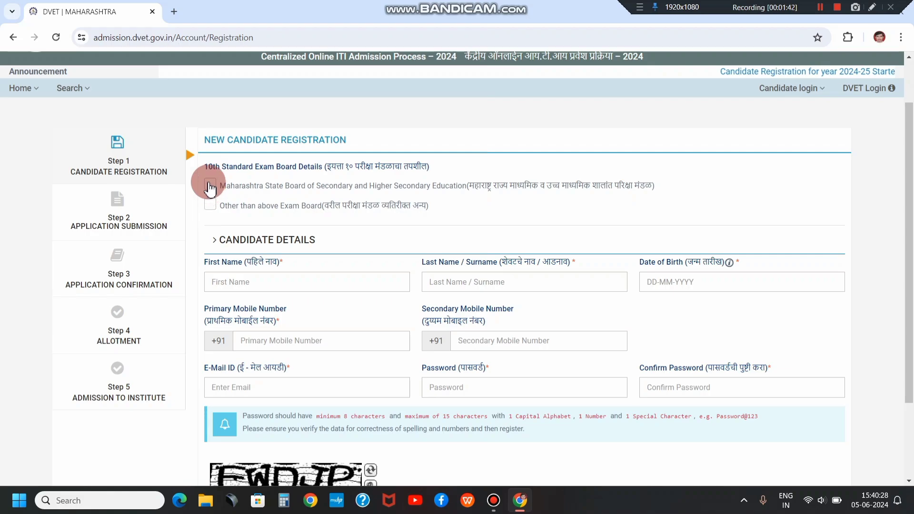
{"action": "left_click", "coordinate": [210, 187]}
{"action": "scroll", "coordinate": [246, 190], "scroll_direction": "down", "scroll_amount": 2}
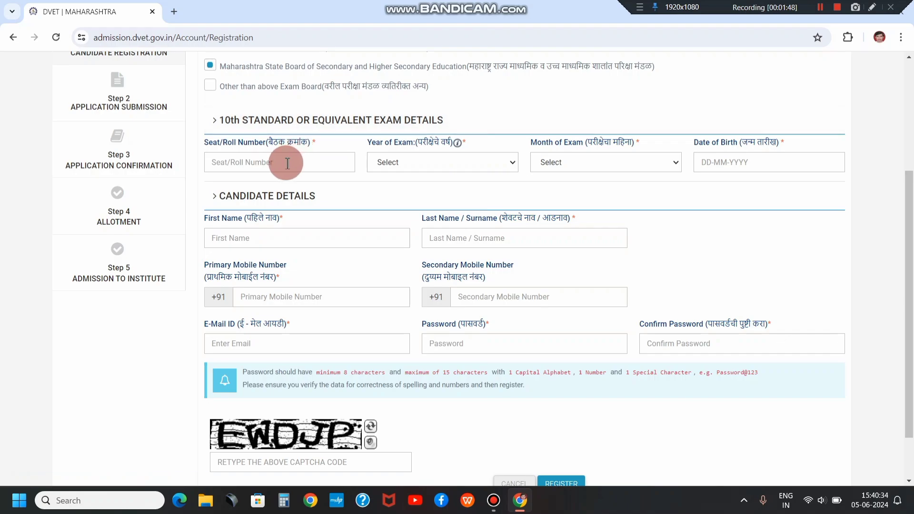
Examine the 10th standard exam fields: seat/roll number, the year and month of exam options, and the date of birth picker
{"action": "left_click", "coordinate": [234, 167]}
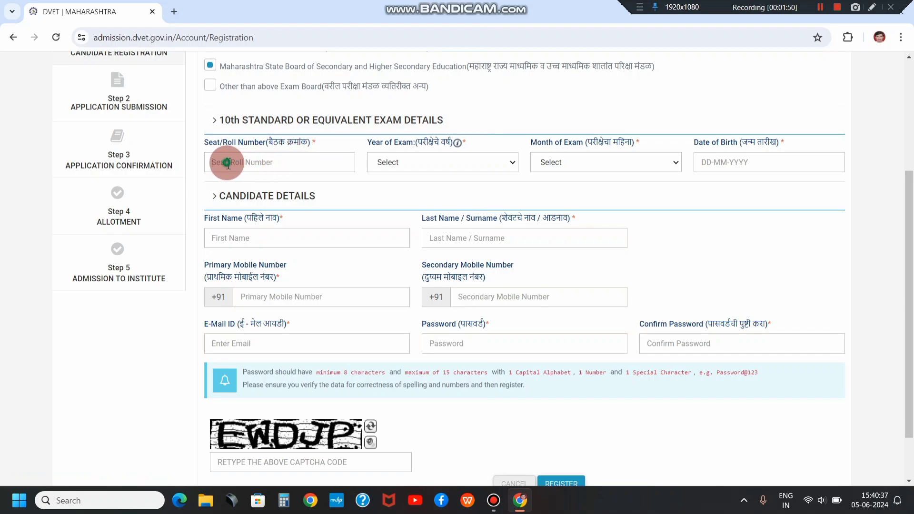
{"action": "left_click", "coordinate": [400, 162]}
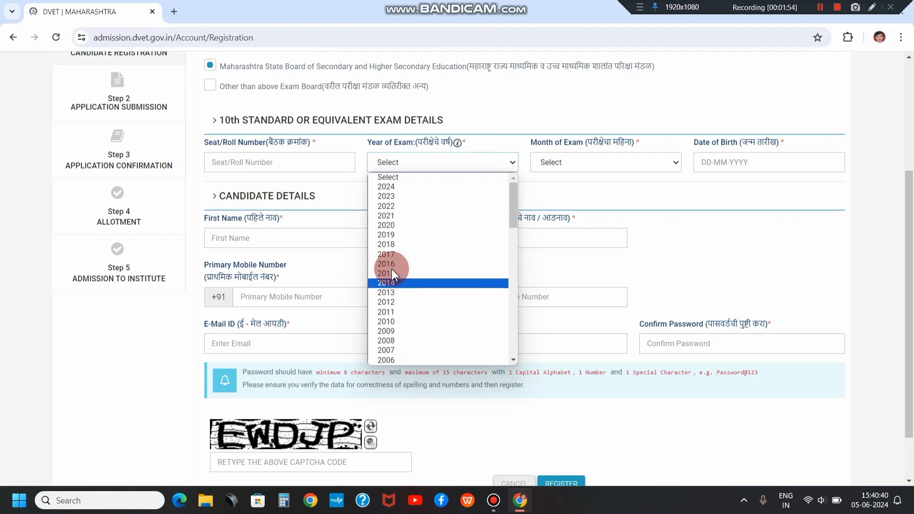
{"action": "left_click", "coordinate": [586, 200]}
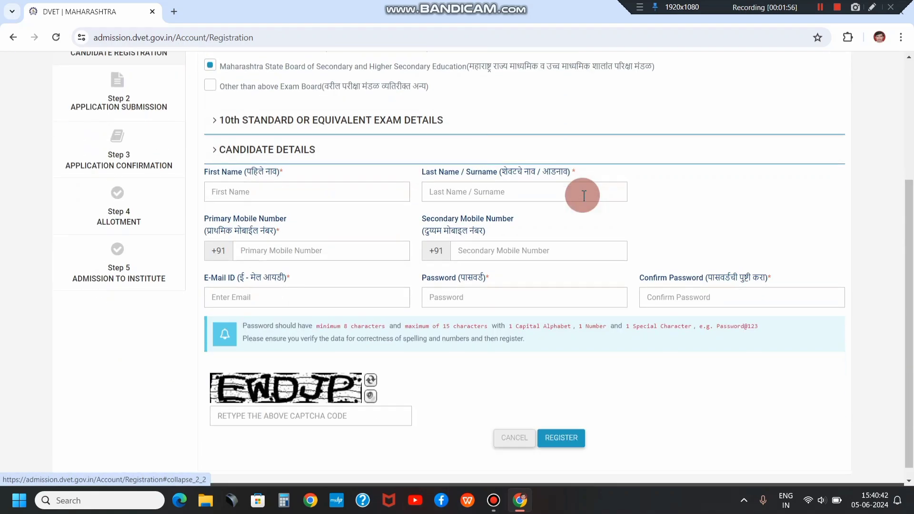
{"action": "scroll", "coordinate": [450, 187], "scroll_direction": "up", "scroll_amount": 4}
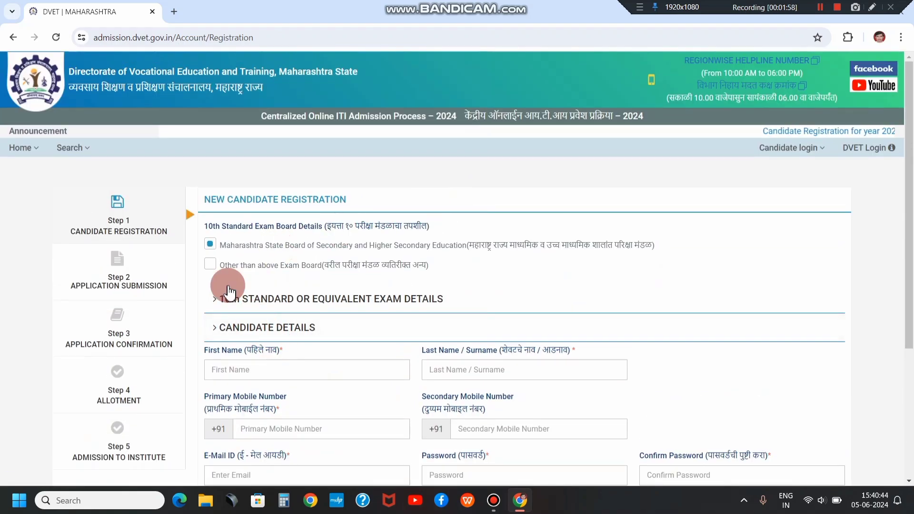
{"action": "left_click", "coordinate": [210, 244]}
{"action": "left_click", "coordinate": [820, 7]}
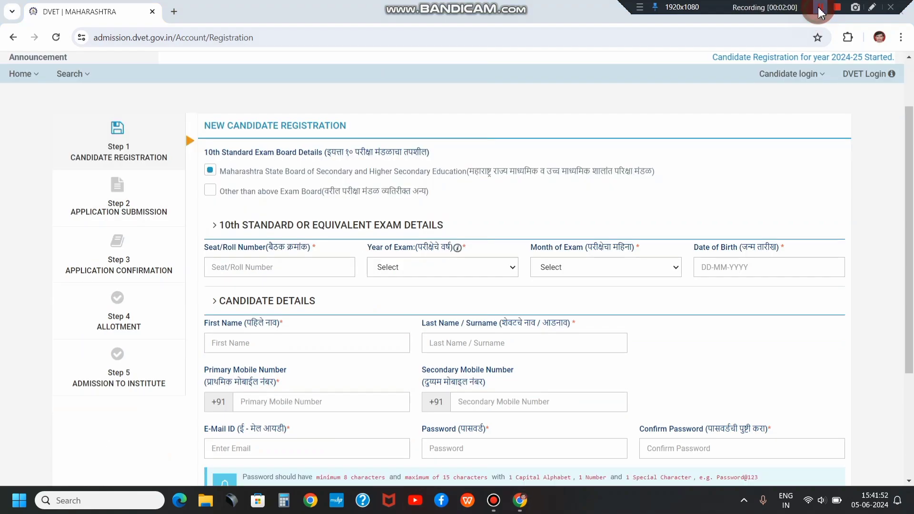
{"action": "left_click", "coordinate": [553, 269]}
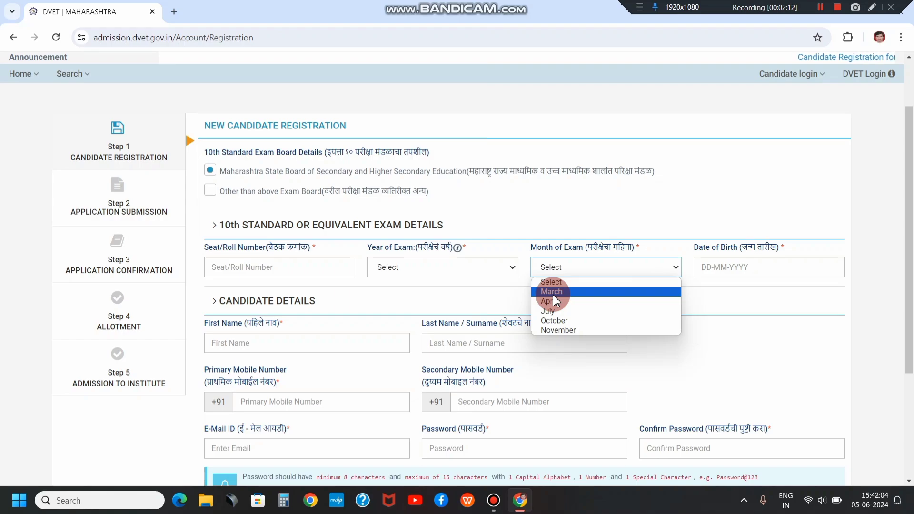
{"action": "left_click", "coordinate": [704, 288]}
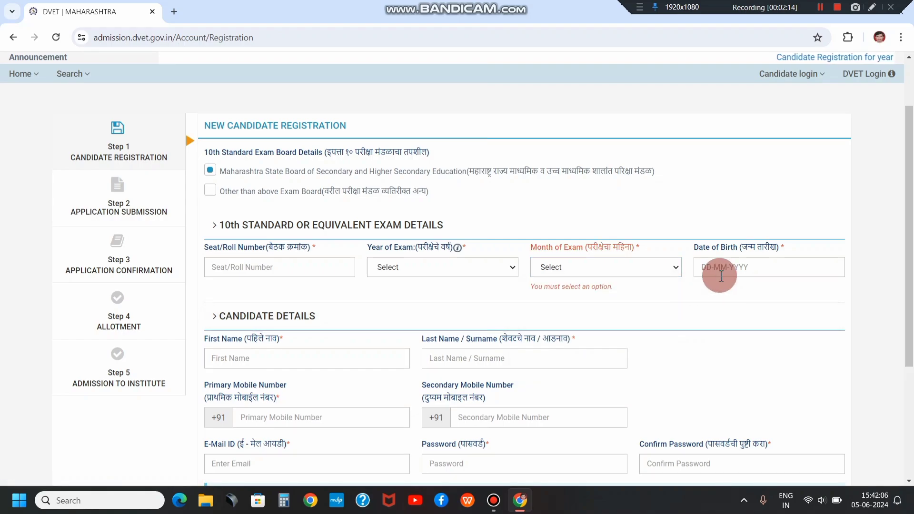
{"action": "left_click", "coordinate": [718, 270]}
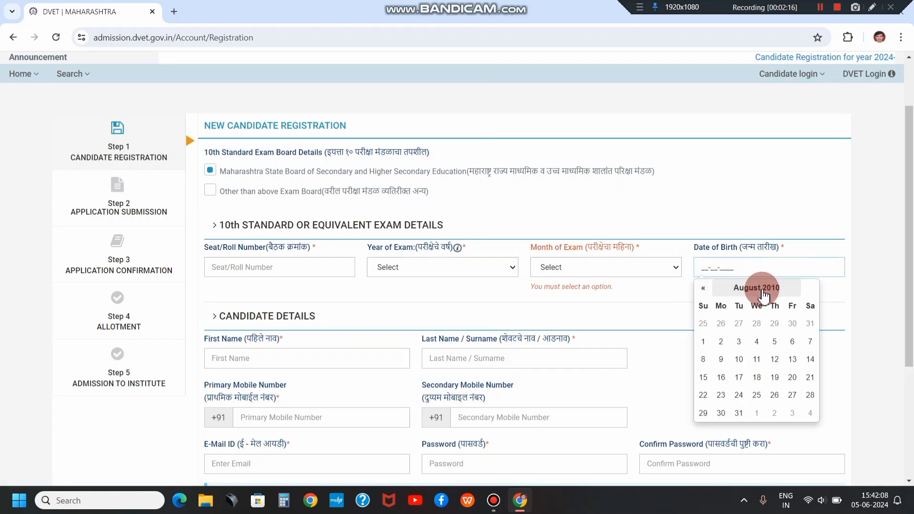
{"action": "left_click", "coordinate": [645, 296]}
Examine the candidate details fields for name, mobile numbers, e-mail and password, and the captcha field
{"action": "scroll", "coordinate": [351, 288], "scroll_direction": "down", "scroll_amount": 3}
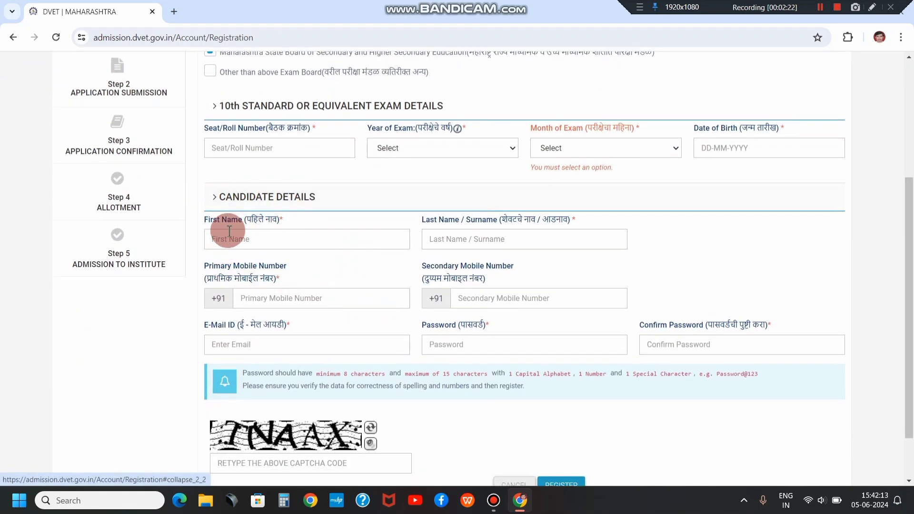
{"action": "left_click", "coordinate": [215, 238]}
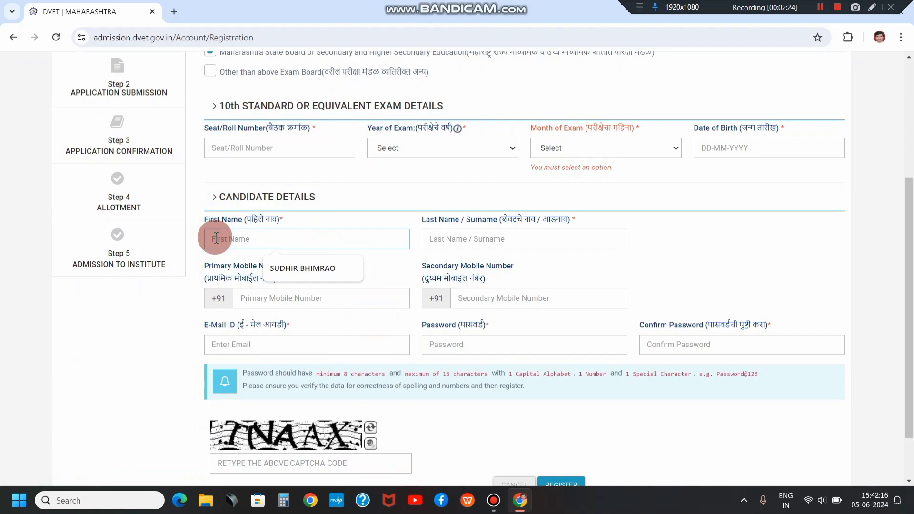
{"action": "left_click", "coordinate": [470, 241]}
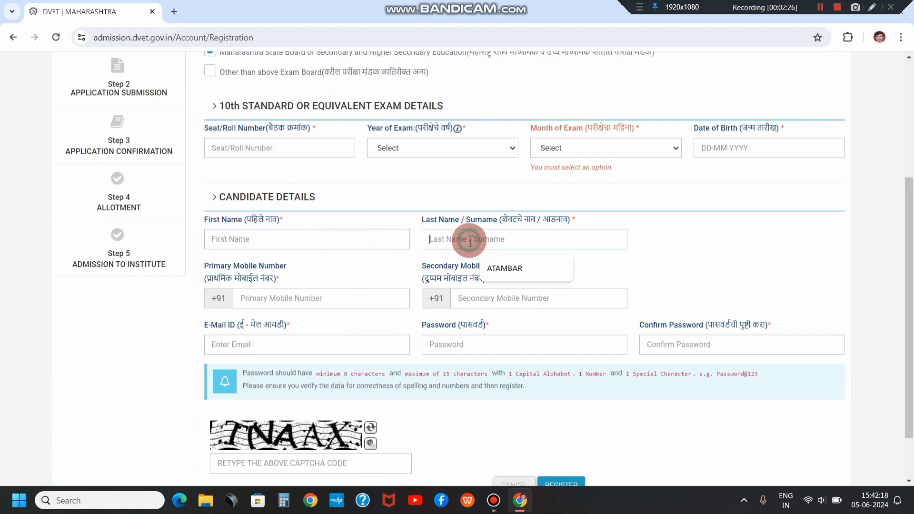
{"action": "left_click", "coordinate": [287, 299]}
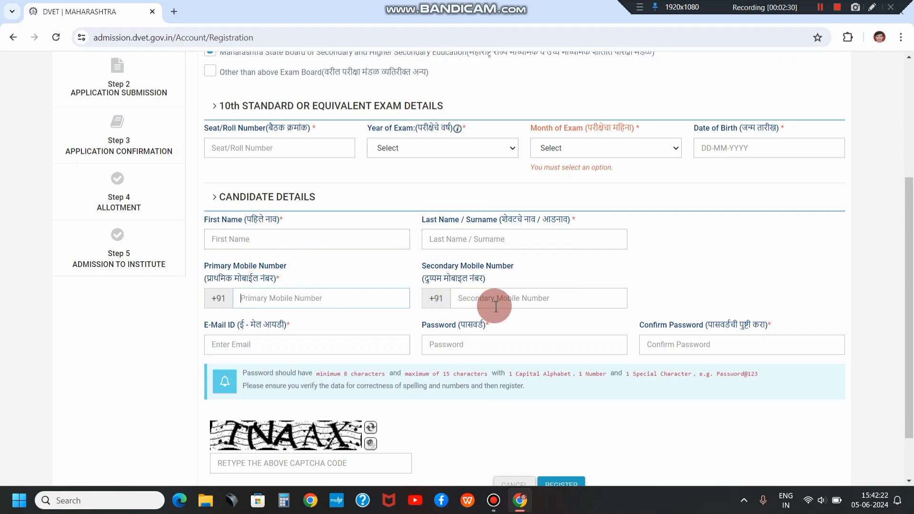
{"action": "left_click", "coordinate": [147, 293]}
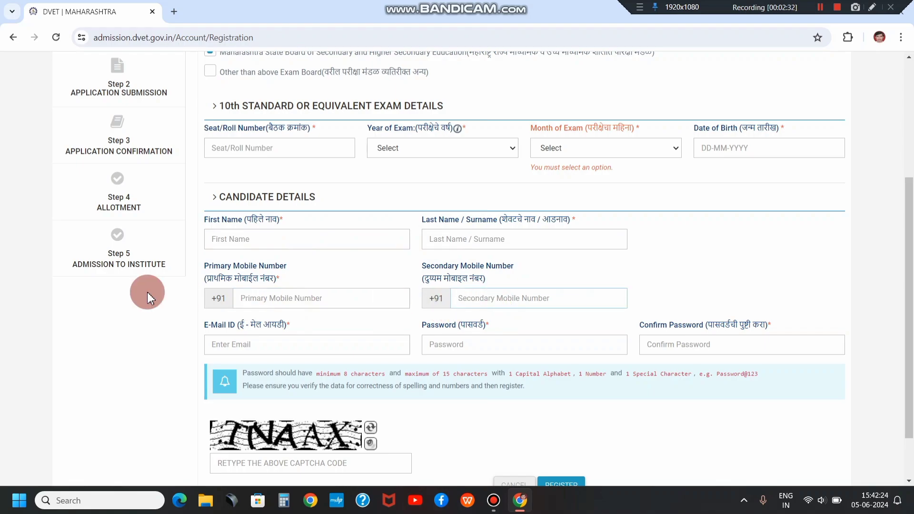
{"action": "left_click_drag", "start_coordinate": [221, 277], "coordinate": [283, 276]}
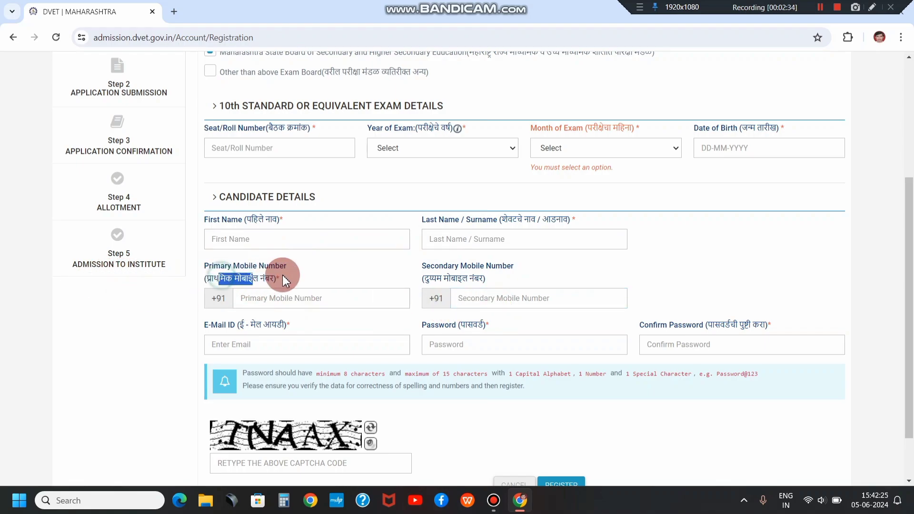
{"action": "left_click", "coordinate": [262, 301]}
{"action": "scroll", "coordinate": [268, 316], "scroll_direction": "down", "scroll_amount": 1}
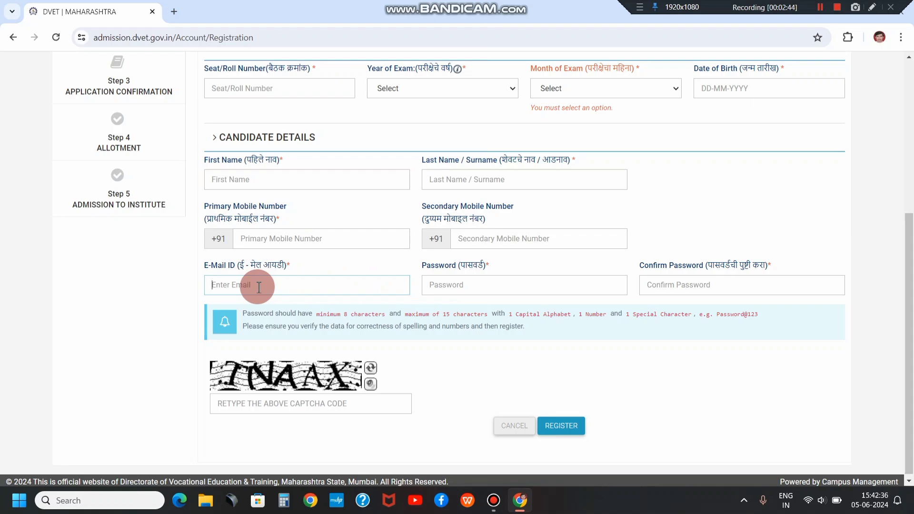
{"action": "left_click", "coordinate": [478, 287]}
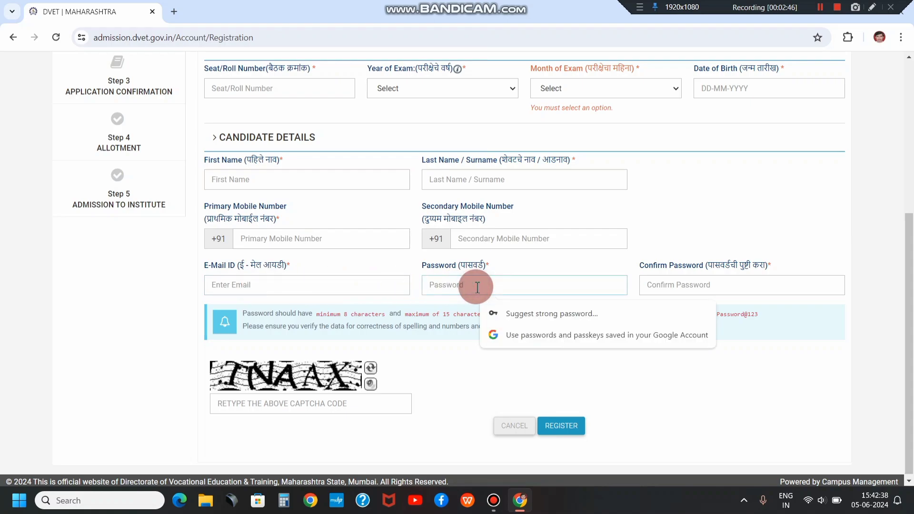
{"action": "left_click", "coordinate": [650, 281]}
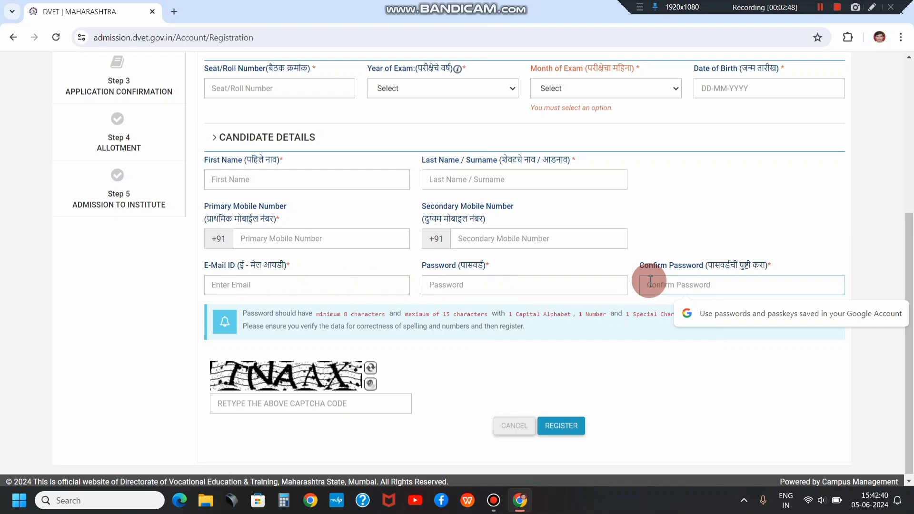
{"action": "left_click", "coordinate": [263, 404]}
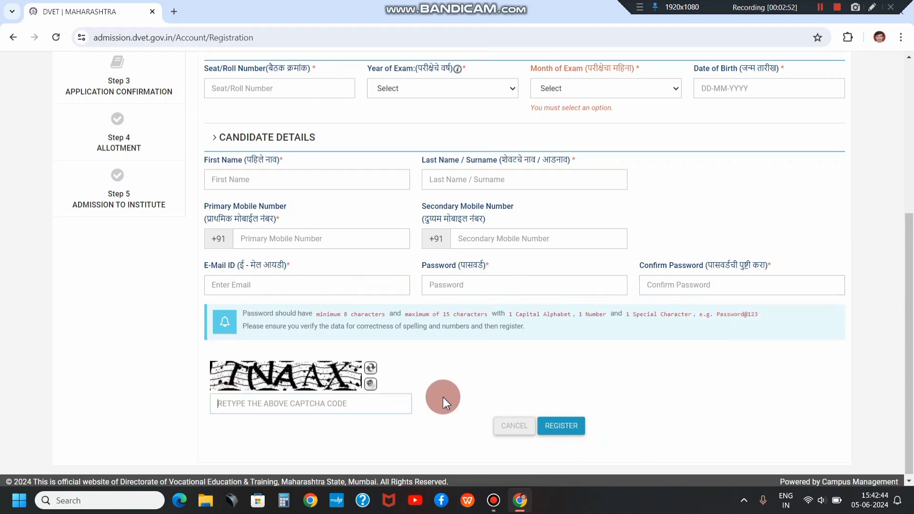
{"action": "left_click", "coordinate": [446, 286]}
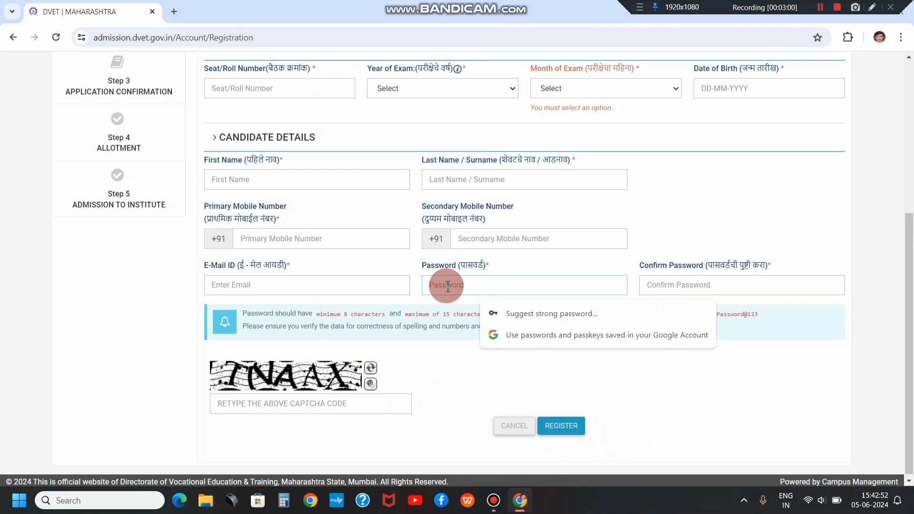
{"action": "left_click", "coordinate": [821, 7]}
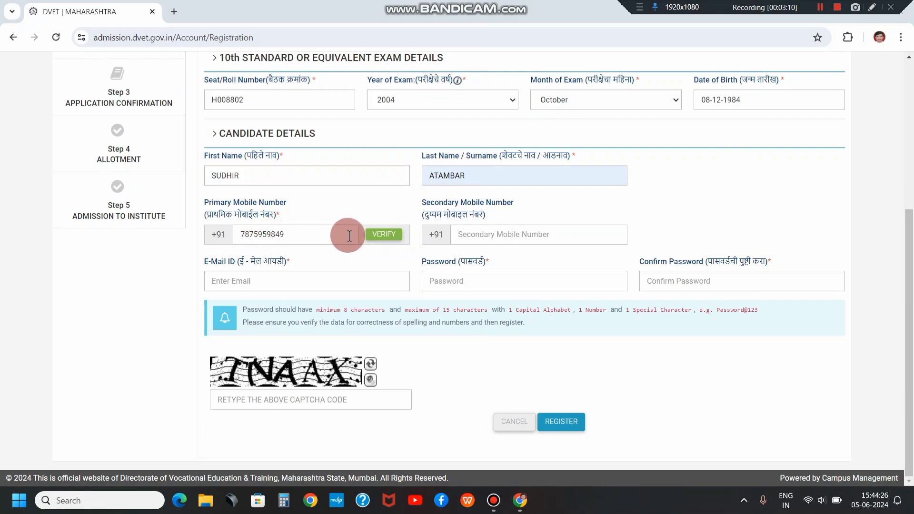
Verify the candidate's primary mobile number by requesting an OTP, then entering and submitting the OTP code
{"action": "left_click", "coordinate": [382, 238]}
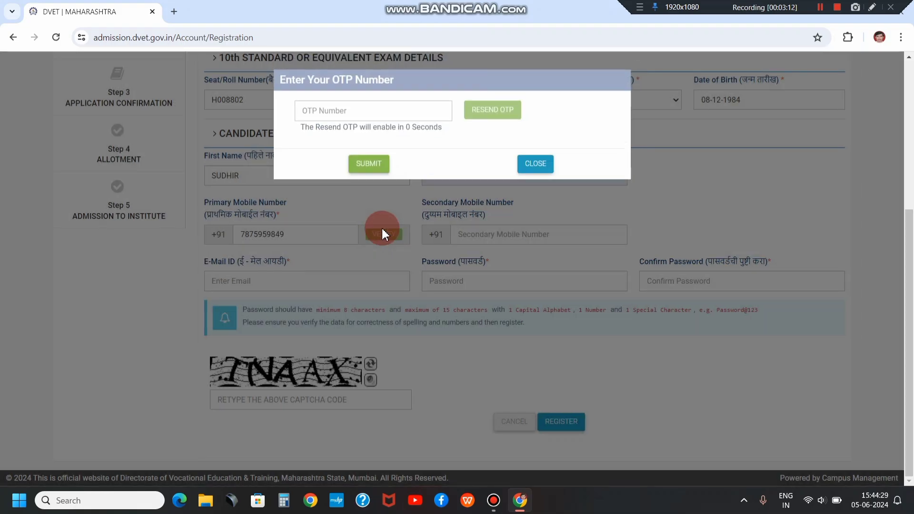
{"action": "left_click", "coordinate": [365, 134]}
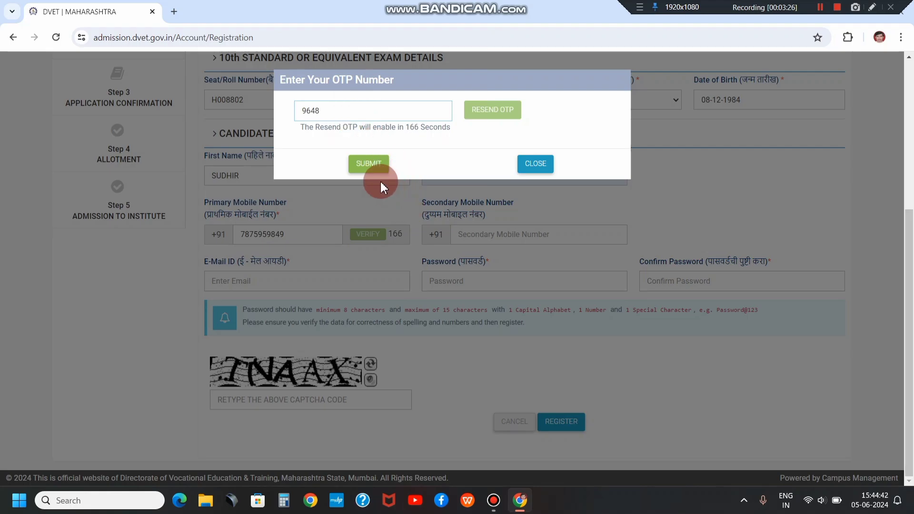
{"action": "left_click", "coordinate": [366, 167]}
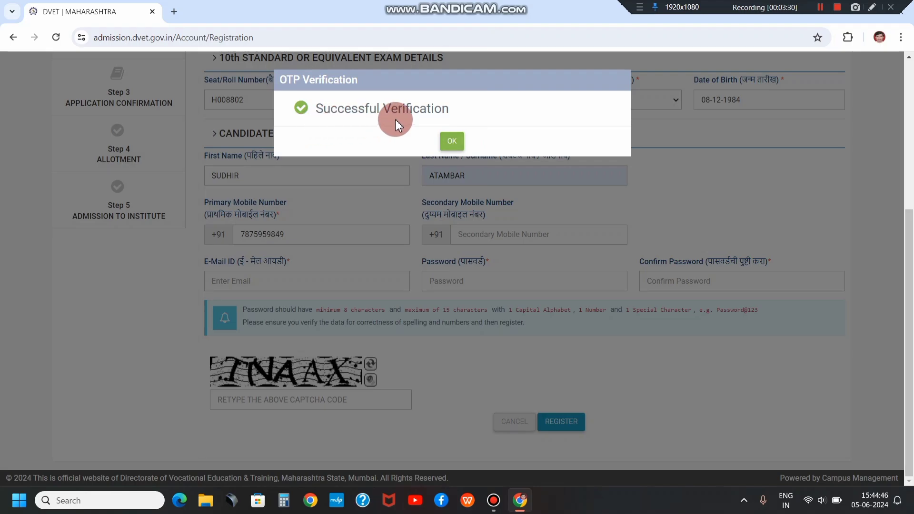
{"action": "left_click", "coordinate": [455, 140]}
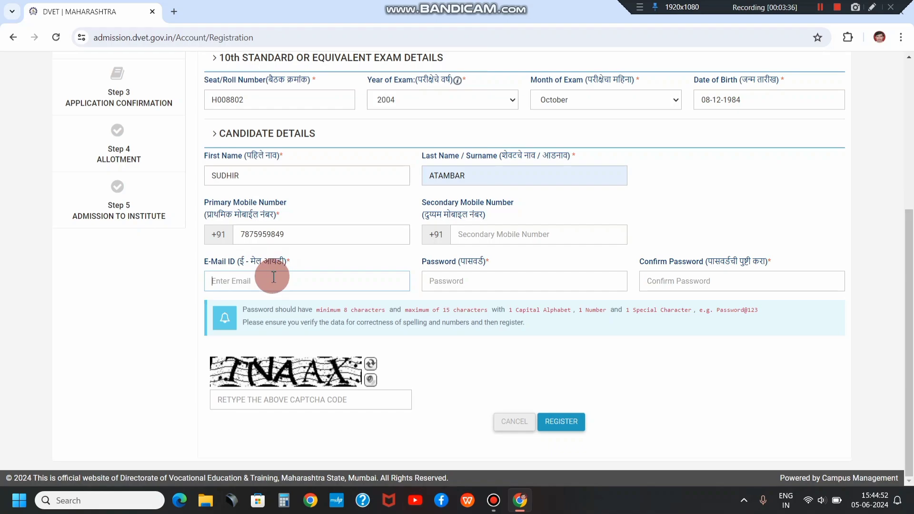
{"action": "left_click", "coordinate": [820, 7]}
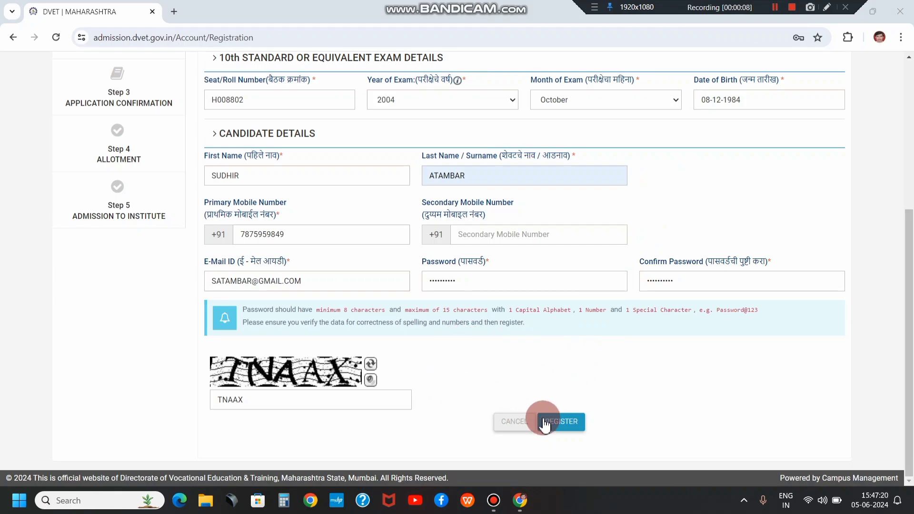
Submit the completed candidate registration form and decline to save the password in the browser
{"action": "left_click", "coordinate": [561, 423]}
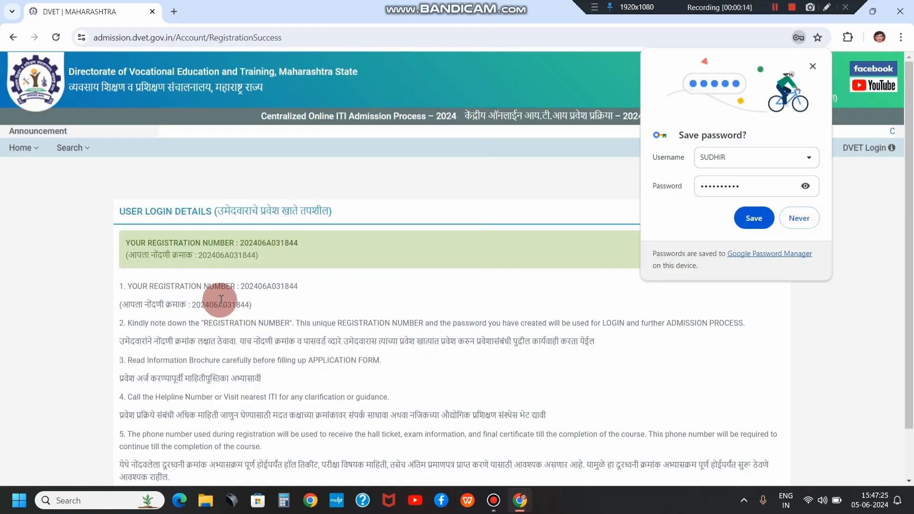
{"action": "left_click", "coordinate": [806, 218]}
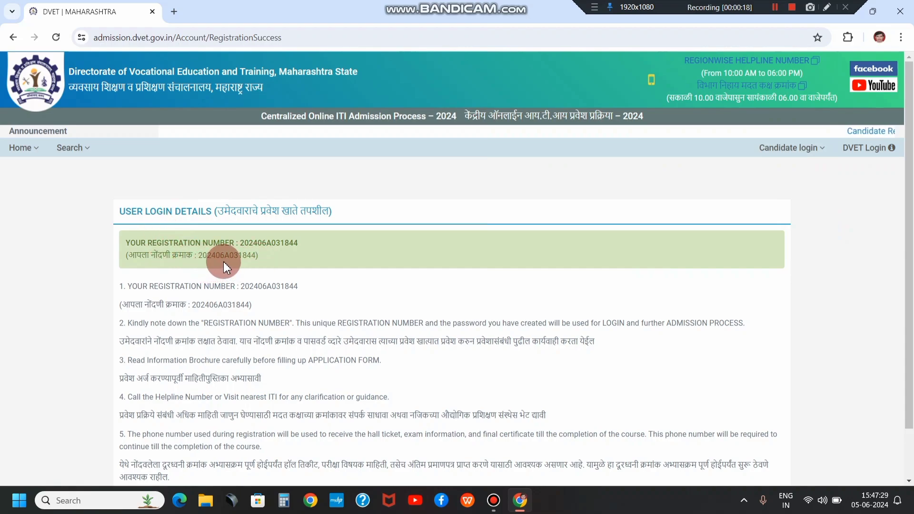
Copy the issued registration number, proceed to the candidate login page and acknowledge the registration number notice
{"action": "scroll", "coordinate": [252, 263], "scroll_direction": "down", "scroll_amount": 1}
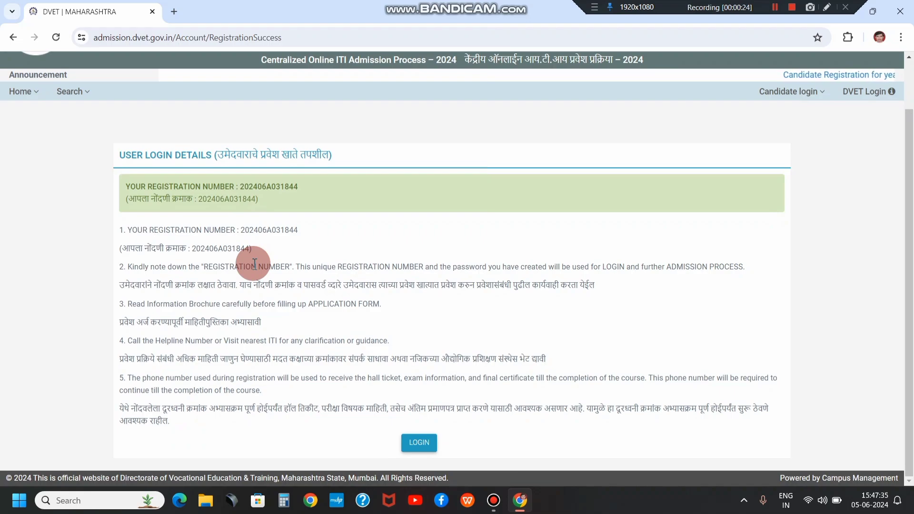
{"action": "double_click", "coordinate": [264, 230]}
{"action": "right_click", "coordinate": [264, 230]}
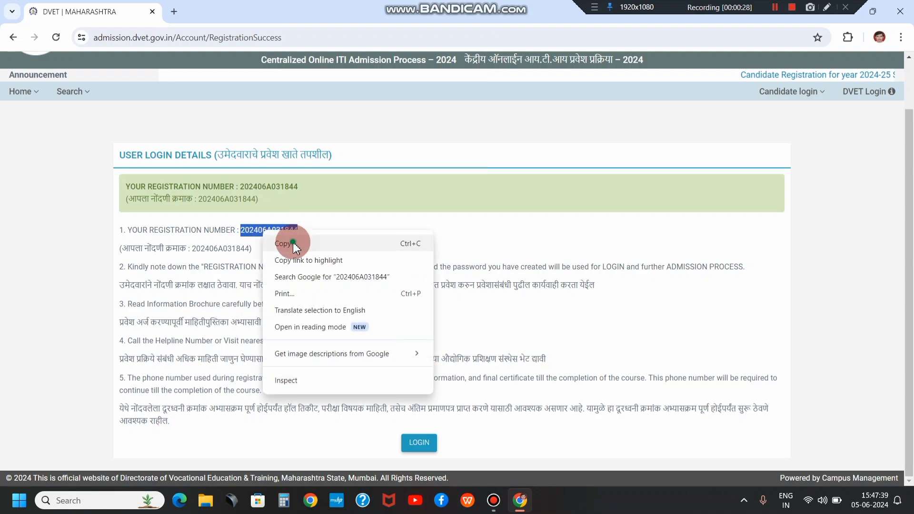
{"action": "left_click", "coordinate": [285, 244]}
{"action": "left_click", "coordinate": [414, 445]}
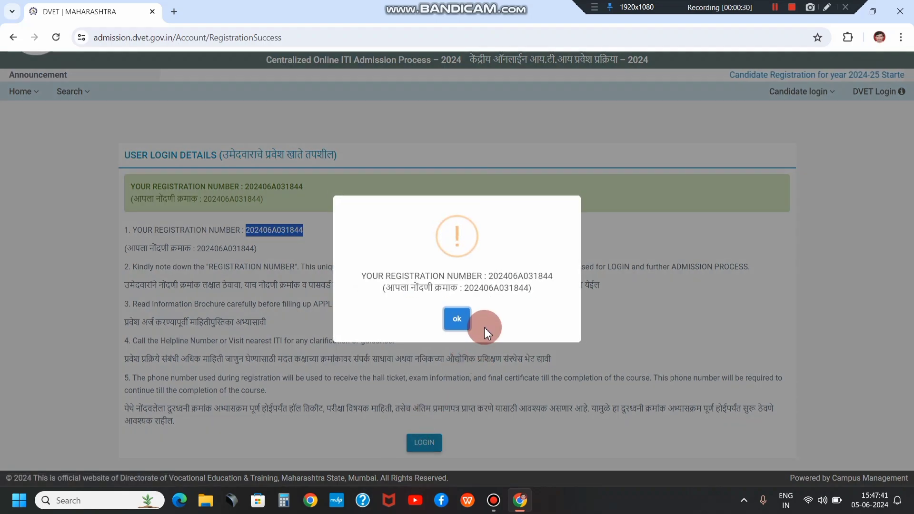
{"action": "left_click", "coordinate": [455, 318]}
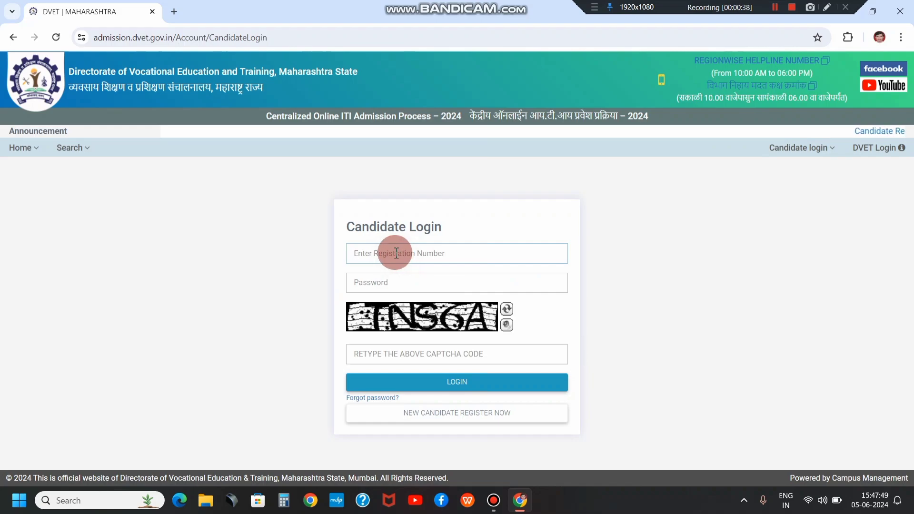
Log in as the candidate with the registration number, account password and captcha code
{"action": "left_click", "coordinate": [392, 280]}
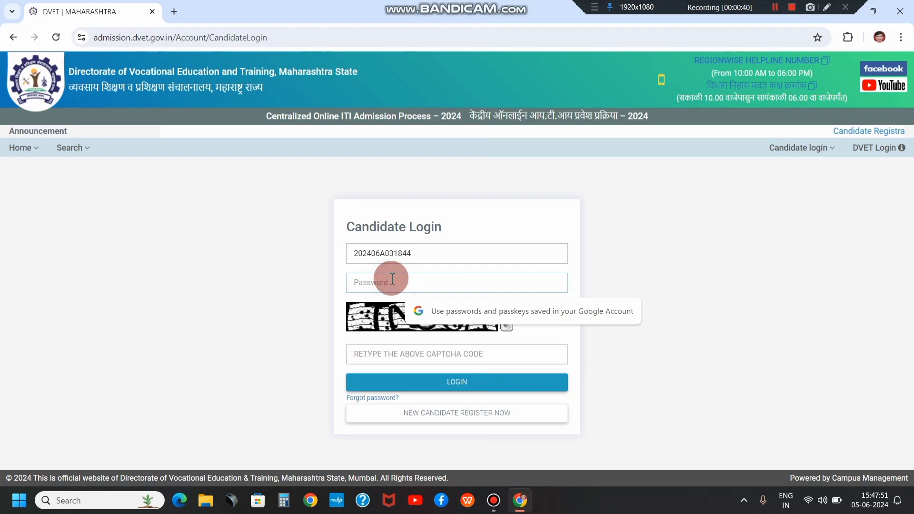
{"action": "type", "text": "a"}
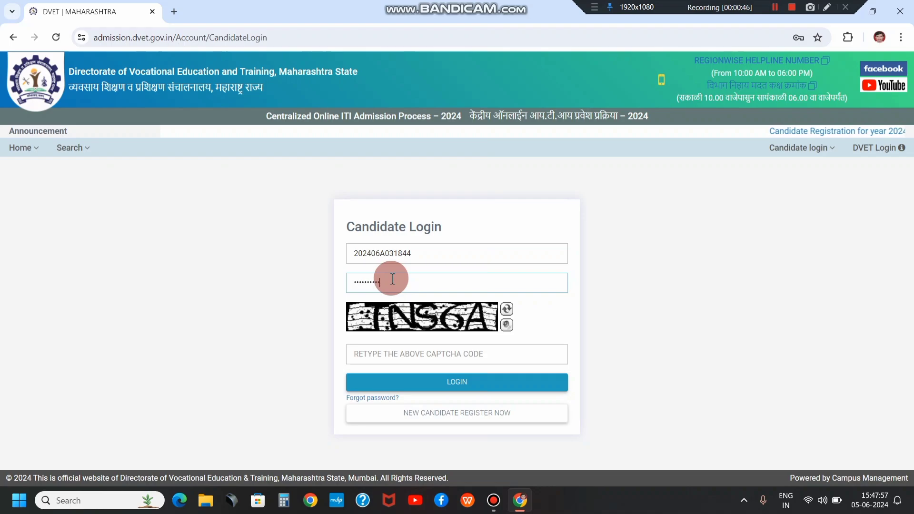
{"action": "left_click", "coordinate": [385, 353]}
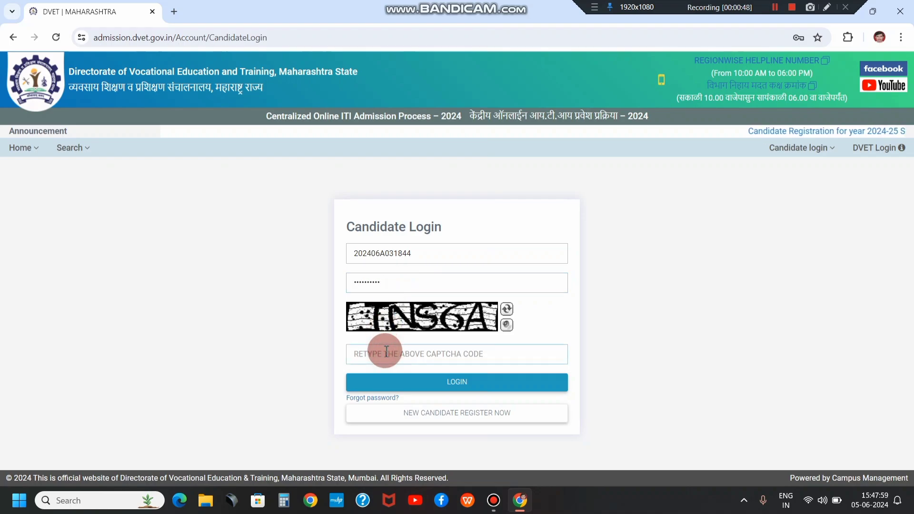
{"action": "type", "text": "TNS"}
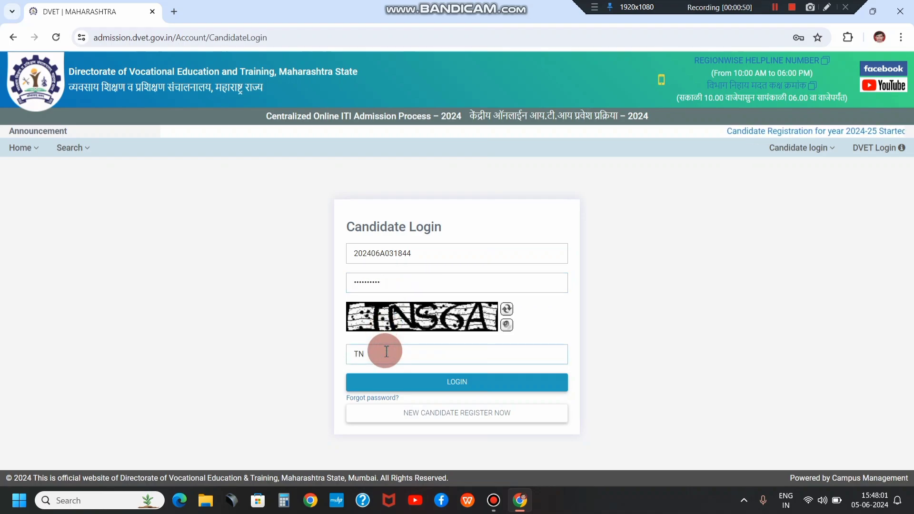
{"action": "type", "text": "6A"}
{"action": "left_click", "coordinate": [457, 386]}
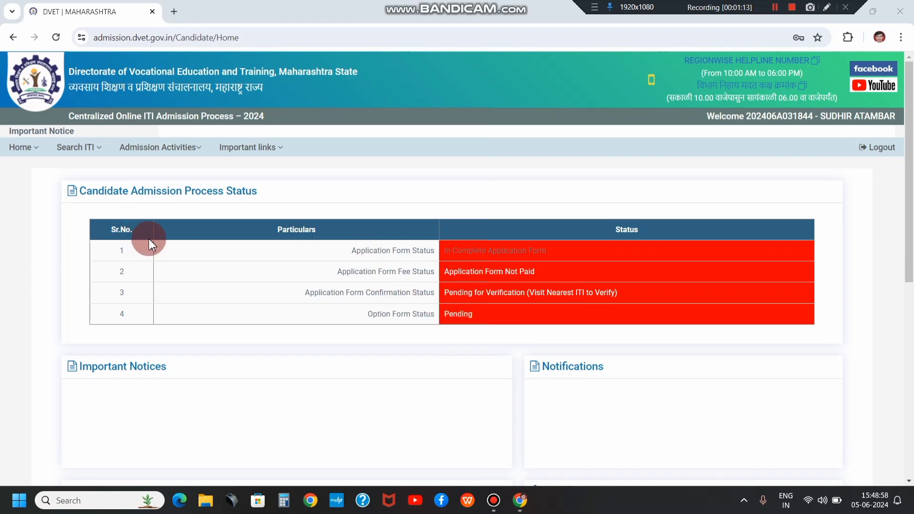
Open the admission Application Form and accept the instructions for candidates
{"action": "left_click", "coordinate": [180, 151]}
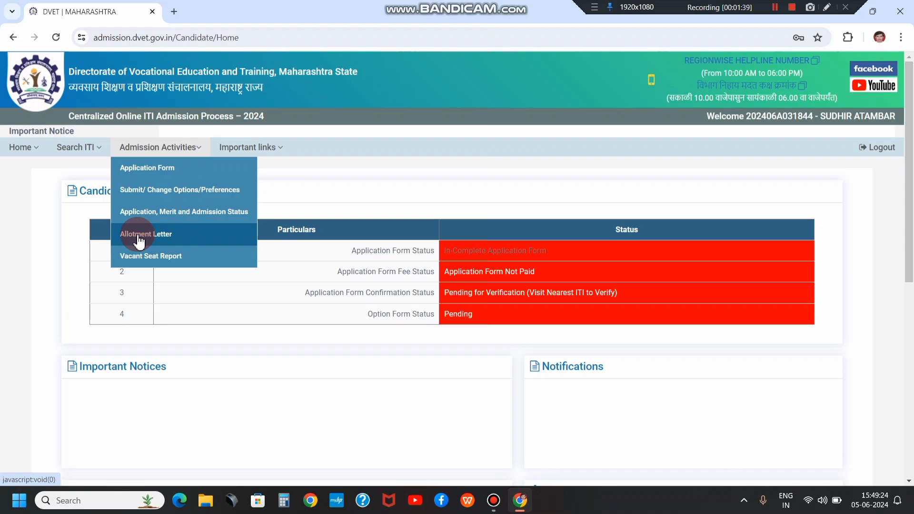
{"action": "left_click", "coordinate": [157, 176]}
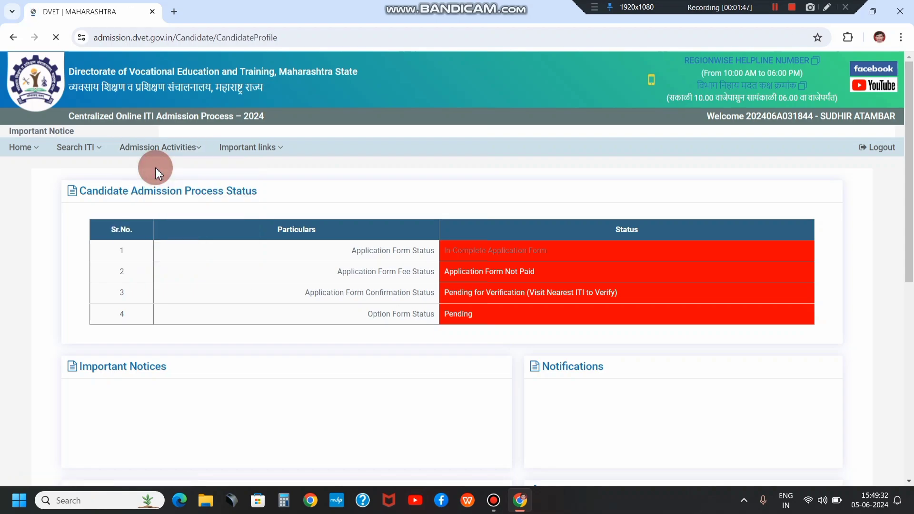
{"action": "scroll", "coordinate": [507, 270], "scroll_direction": "down", "scroll_amount": 3}
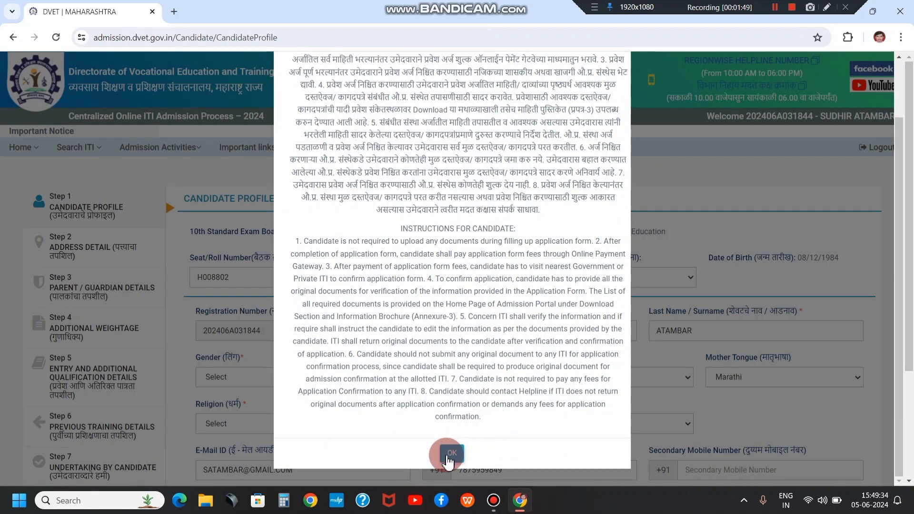
{"action": "left_click", "coordinate": [448, 457]}
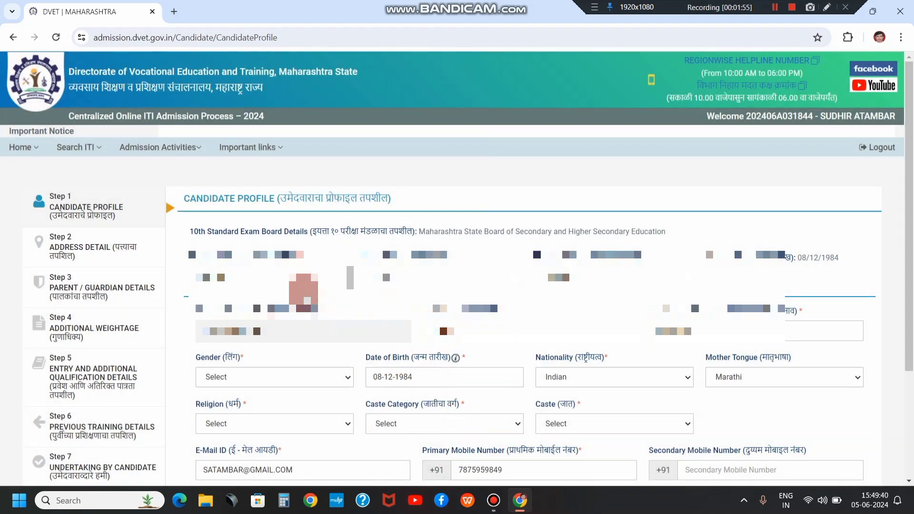
Set the candidate's gender to Male and keep Marathi as the mother tongue in the candidate profile
{"action": "scroll", "coordinate": [307, 304], "scroll_direction": "down", "scroll_amount": 3}
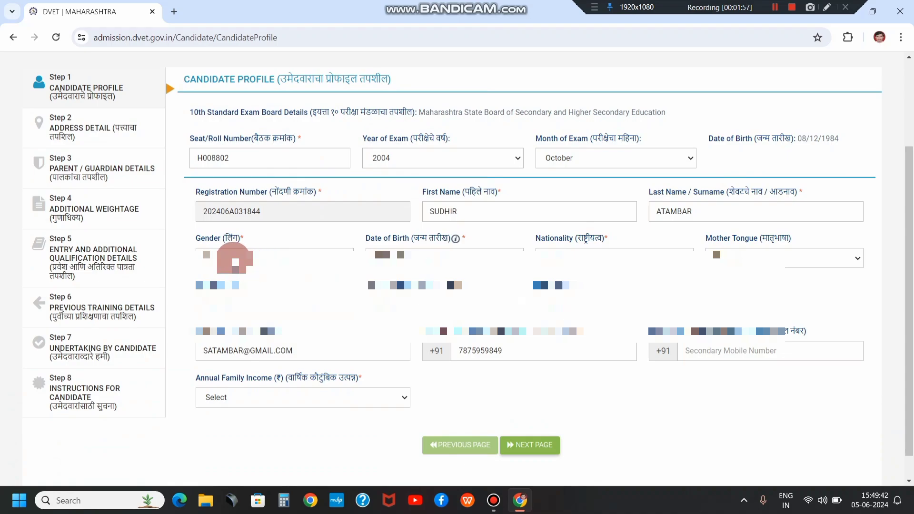
{"action": "scroll", "coordinate": [281, 228], "scroll_direction": "down", "scroll_amount": 1}
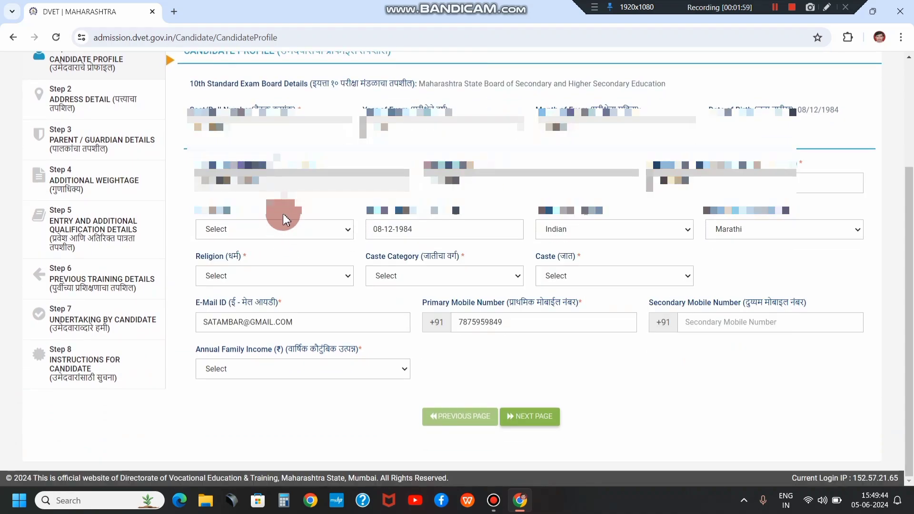
{"action": "left_click", "coordinate": [230, 233]}
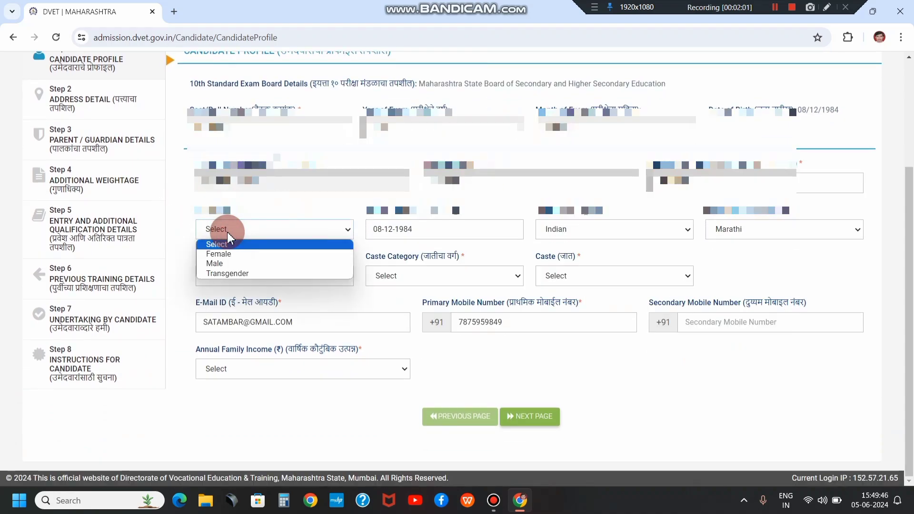
{"action": "left_click", "coordinate": [216, 263]}
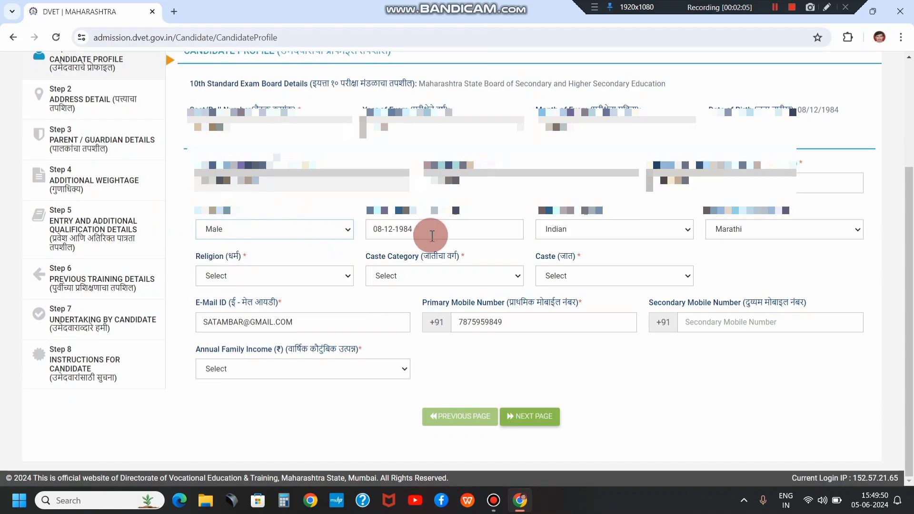
{"action": "left_click", "coordinate": [731, 230]}
{"action": "left_click", "coordinate": [746, 381]}
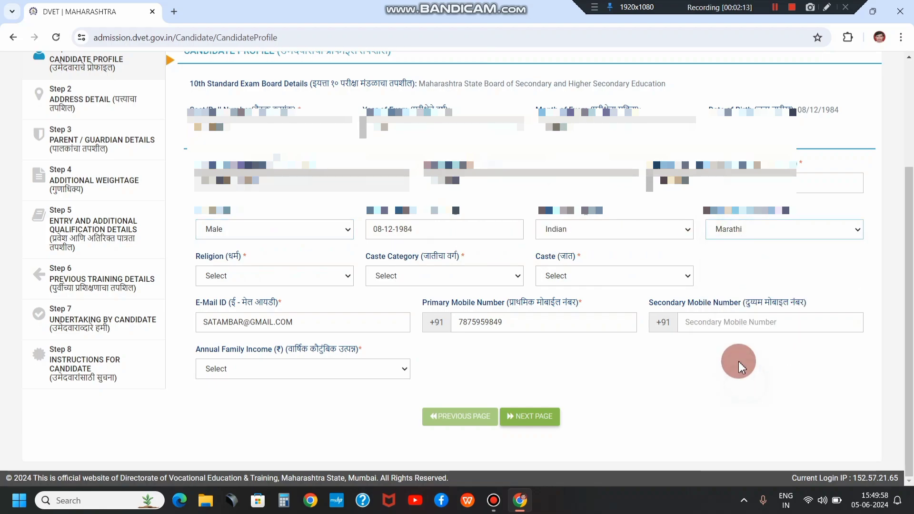
Set the religion to Buddhist and the caste category to SC
{"action": "left_click", "coordinate": [249, 278]}
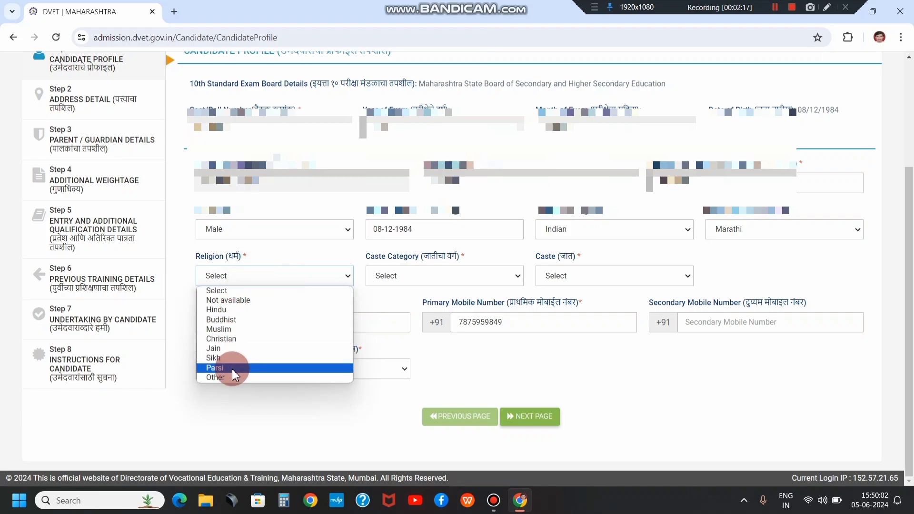
{"action": "left_click", "coordinate": [225, 319]}
{"action": "left_click", "coordinate": [414, 274]}
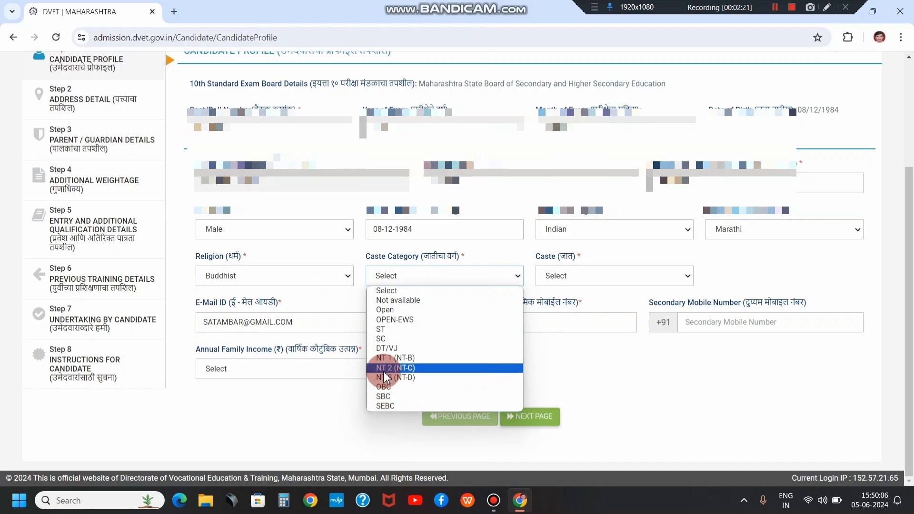
{"action": "left_click", "coordinate": [381, 339]}
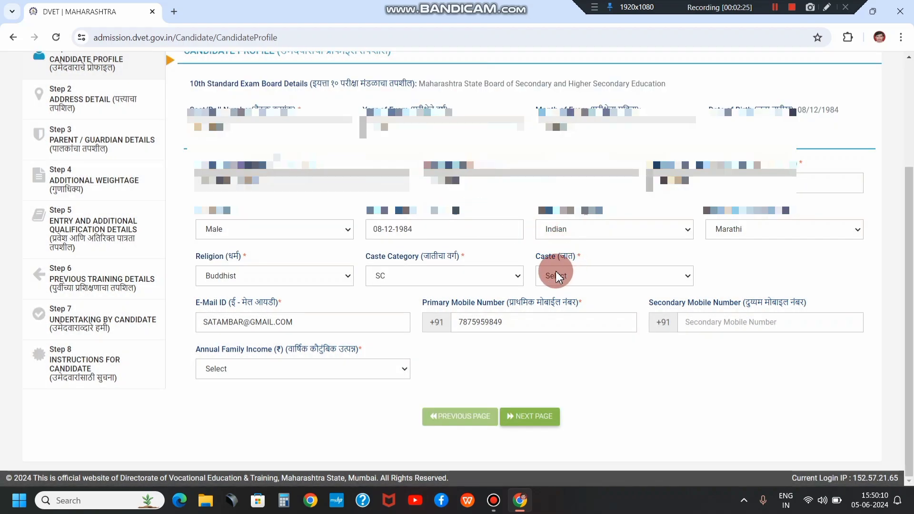
Choose Mahar as the caste, and review the caste category options while keeping SC
{"action": "left_click", "coordinate": [557, 277]}
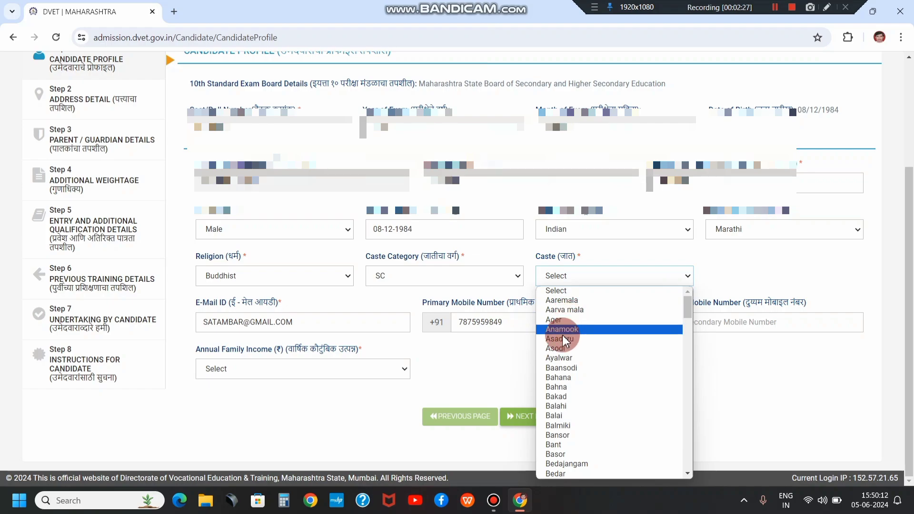
{"action": "scroll", "coordinate": [564, 407], "scroll_direction": "down", "scroll_amount": 10}
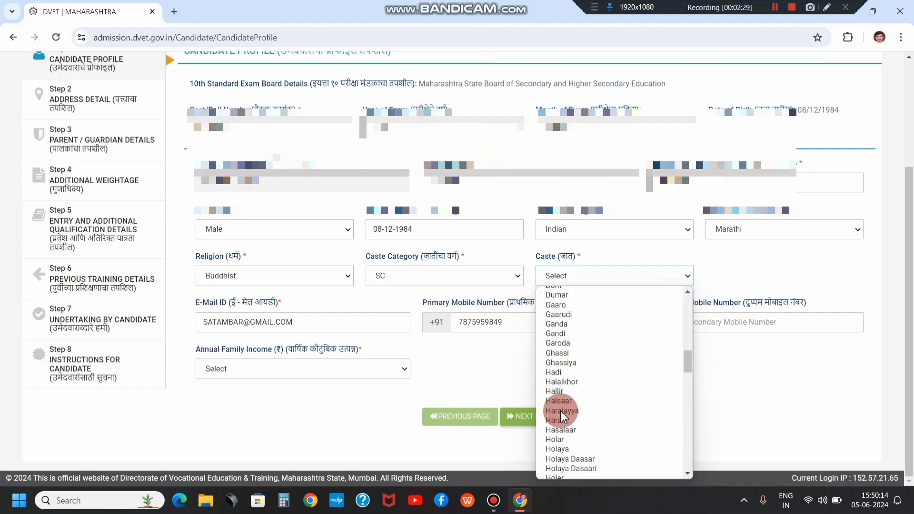
{"action": "key", "text": "m"}
{"action": "key", "text": "m"}
{"action": "key", "text": "m"}
{"action": "key", "text": "m"}
{"action": "key", "text": "m"}
{"action": "key", "text": "m"}
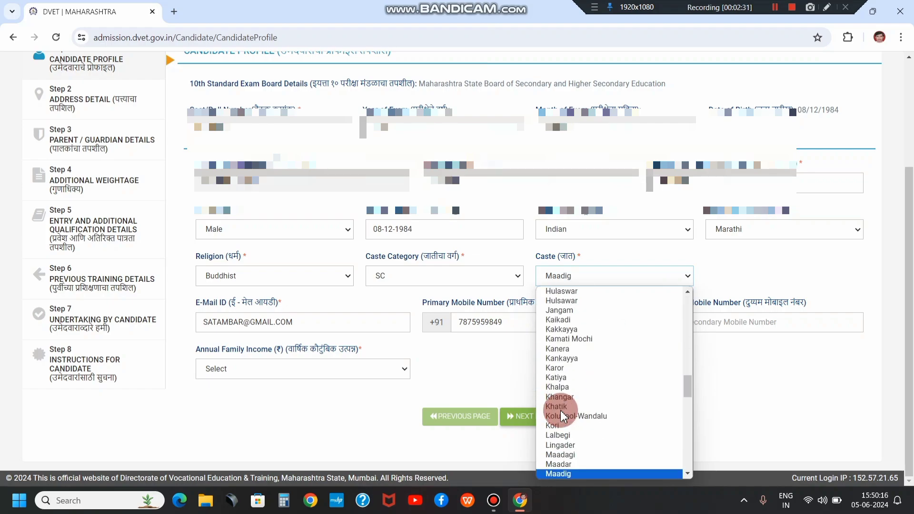
{"action": "key", "text": "m"}
{"action": "key", "text": "m"}
{"action": "key", "text": "m"}
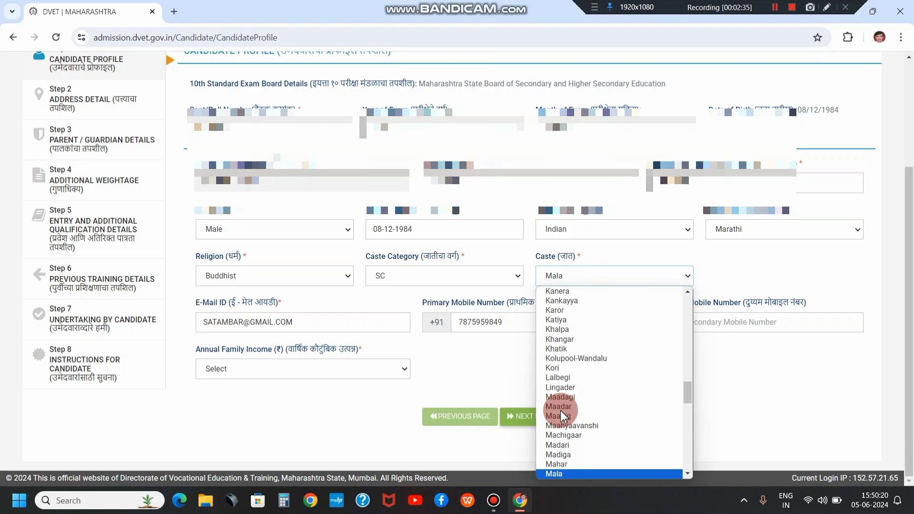
{"action": "key", "text": "Up"}
{"action": "key", "text": "Return"}
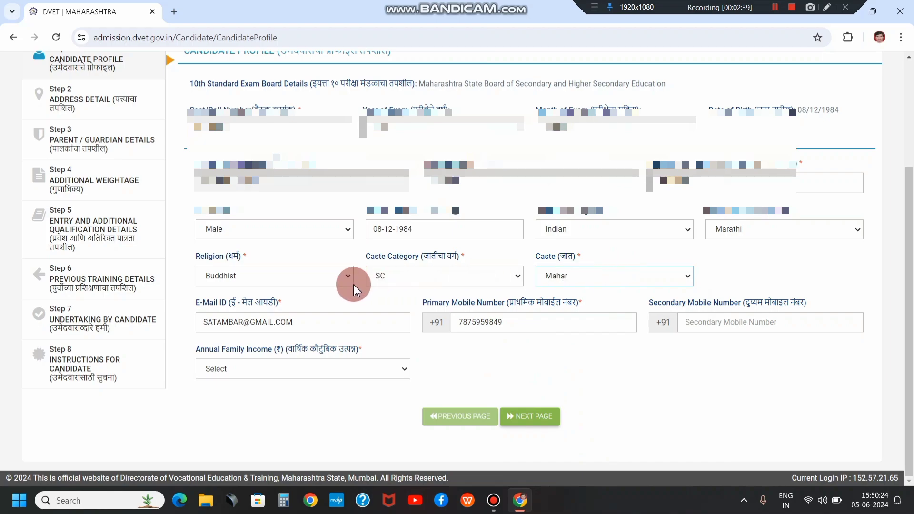
{"action": "left_click", "coordinate": [394, 277]}
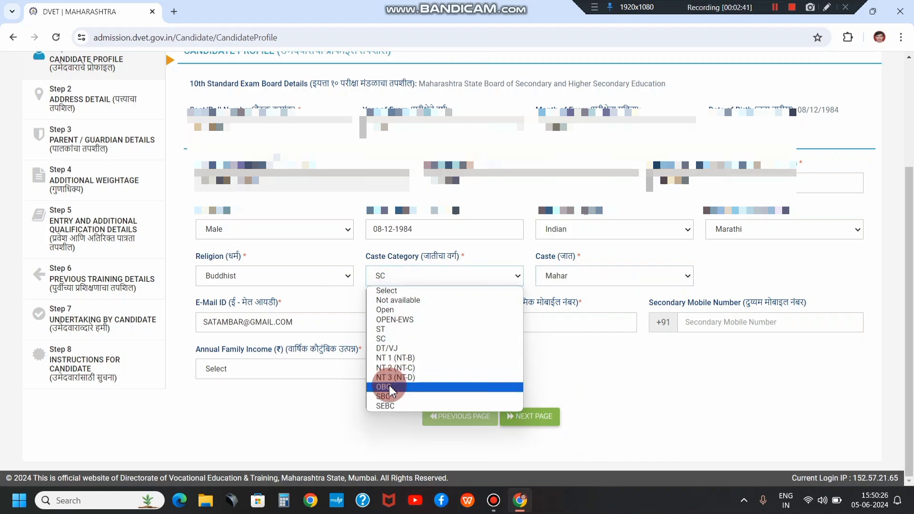
{"action": "left_click", "coordinate": [585, 292]}
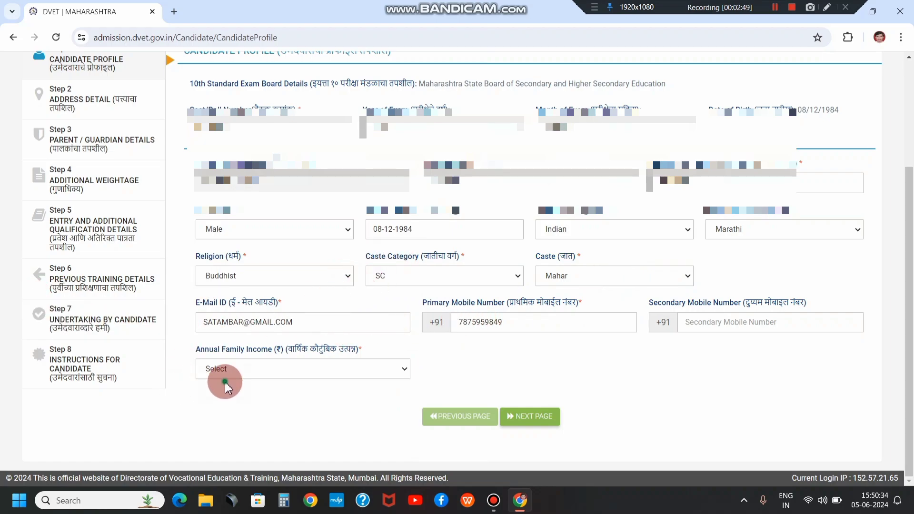
Set the annual family income to Below 1,00,000 and continue to the Address Detail page
{"action": "left_click", "coordinate": [224, 369]}
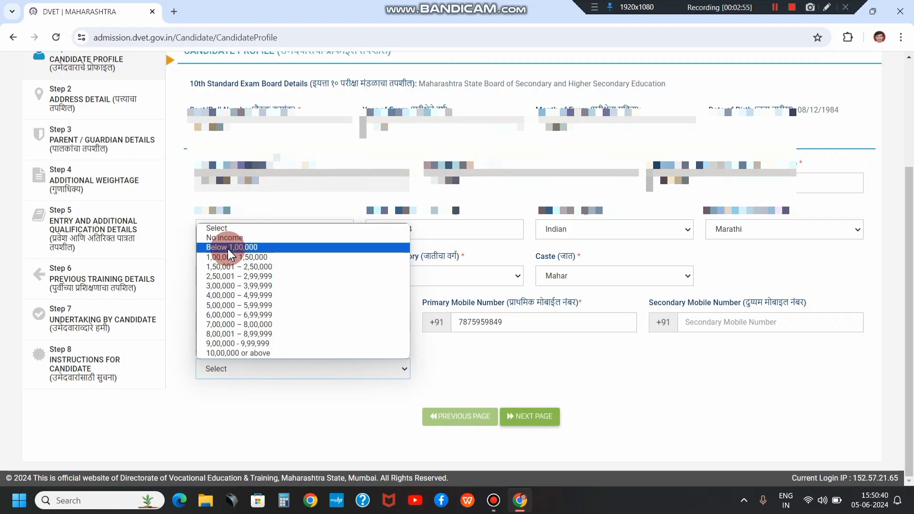
{"action": "left_click", "coordinate": [230, 253]}
{"action": "left_click", "coordinate": [286, 364]}
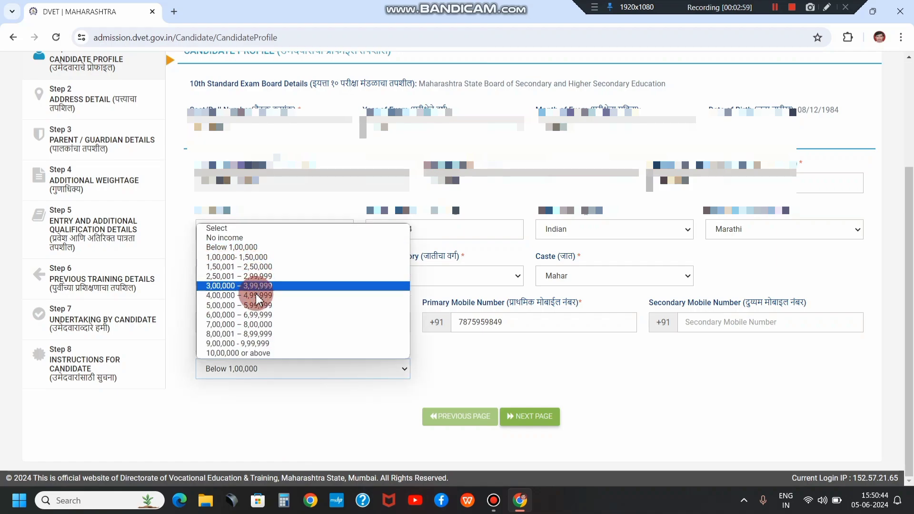
{"action": "left_click", "coordinate": [261, 374]}
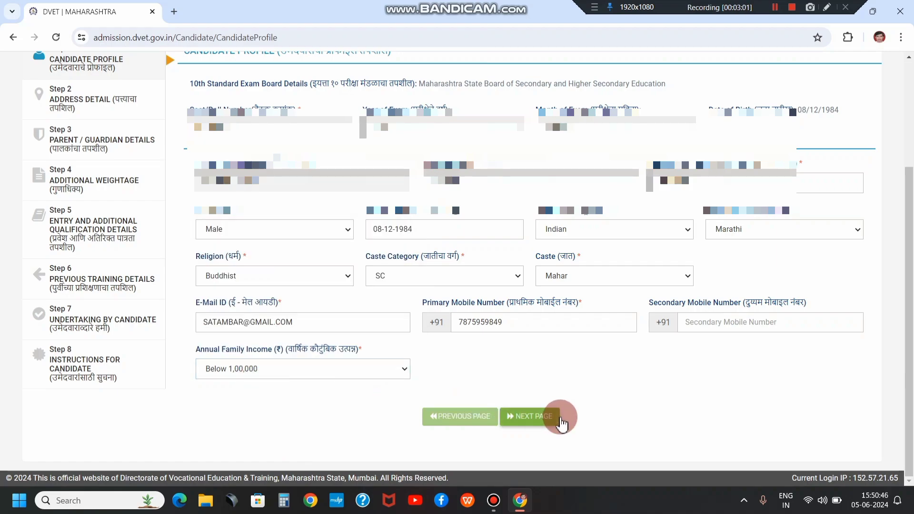
{"action": "left_click", "coordinate": [536, 419]}
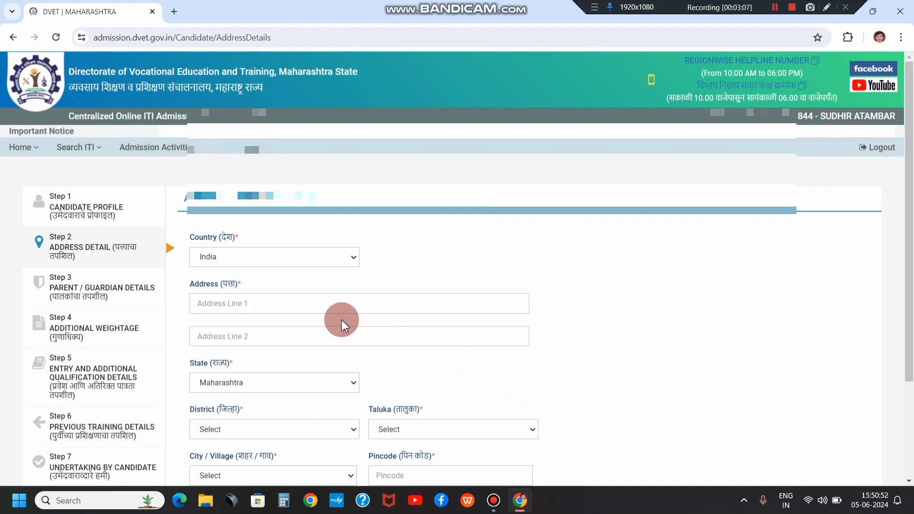
{"action": "scroll", "coordinate": [267, 296], "scroll_direction": "down", "scroll_amount": 2}
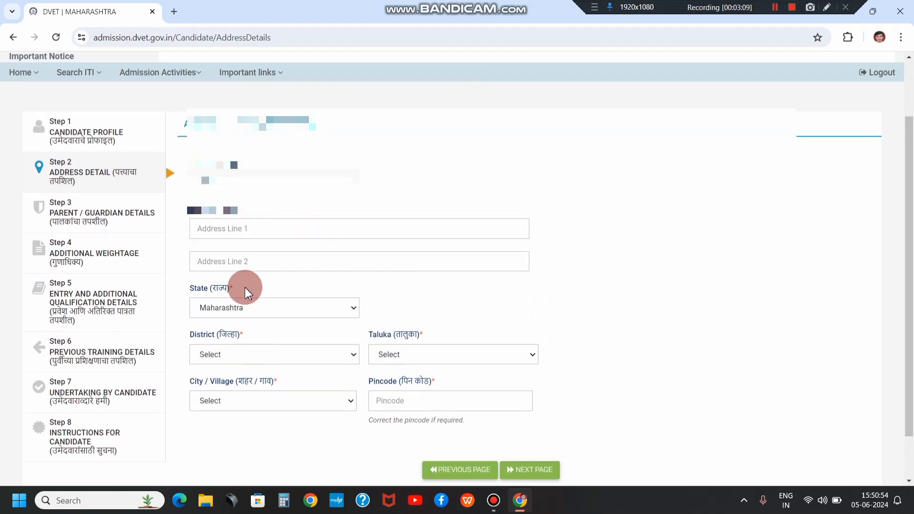
{"action": "scroll", "coordinate": [245, 289], "scroll_direction": "up", "scroll_amount": 1}
{"action": "scroll", "coordinate": [225, 296], "scroll_direction": "down", "scroll_amount": 1}
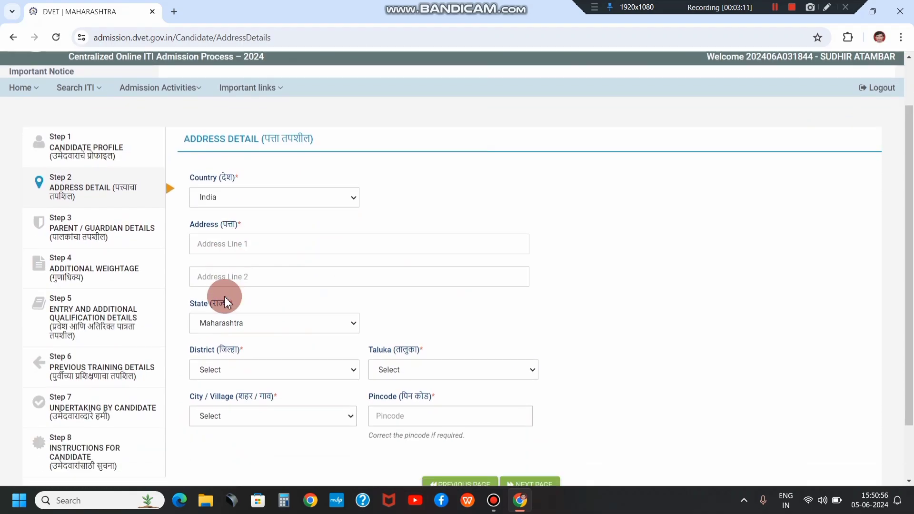
{"action": "scroll", "coordinate": [304, 299], "scroll_direction": "down", "scroll_amount": 1}
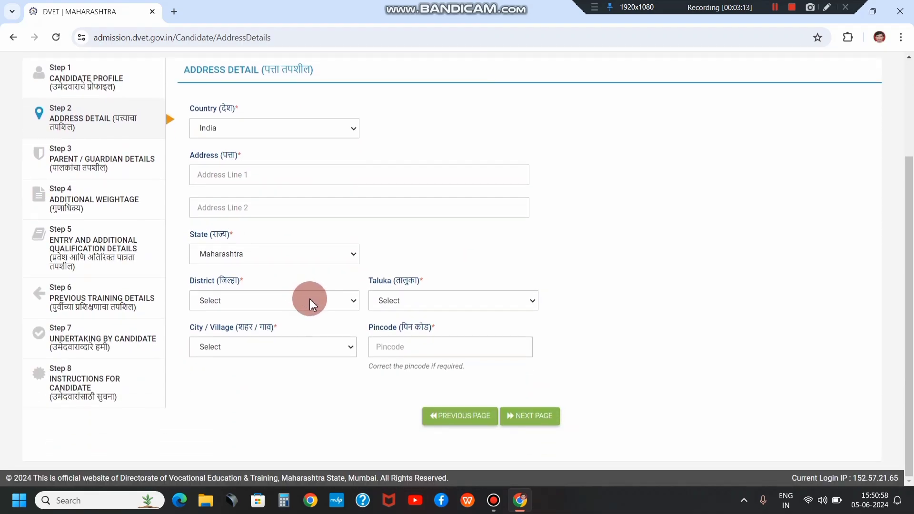
{"action": "scroll", "coordinate": [310, 305], "scroll_direction": "up", "scroll_amount": 1}
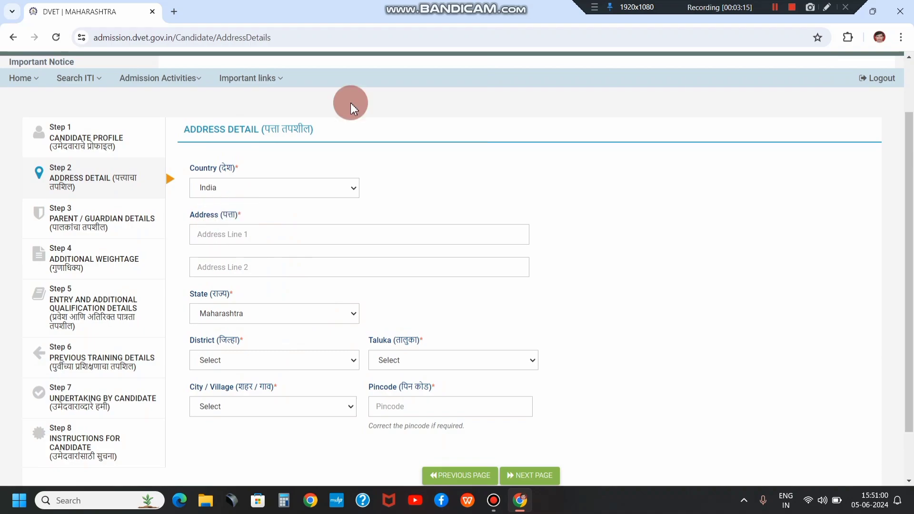
{"action": "left_click", "coordinate": [775, 8]}
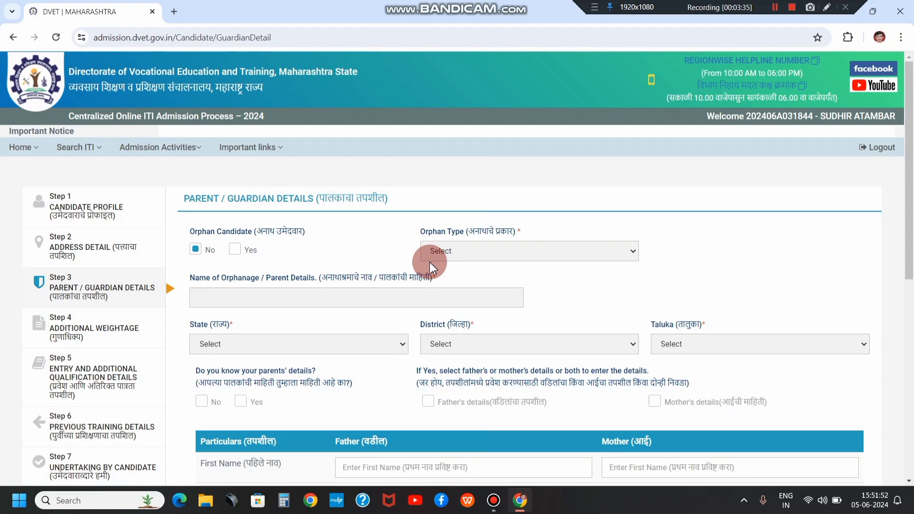
Try Yes for Orphan Candidate on the Parent / Guardian Details page, and return the choice to No
{"action": "scroll", "coordinate": [243, 236], "scroll_direction": "down", "scroll_amount": 3}
{"action": "scroll", "coordinate": [238, 233], "scroll_direction": "up", "scroll_amount": 3}
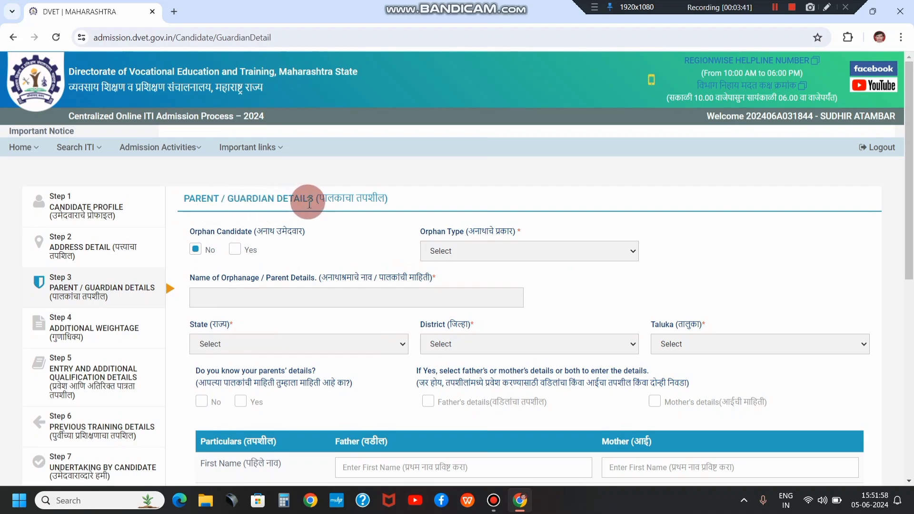
{"action": "scroll", "coordinate": [235, 207], "scroll_direction": "down", "scroll_amount": 1}
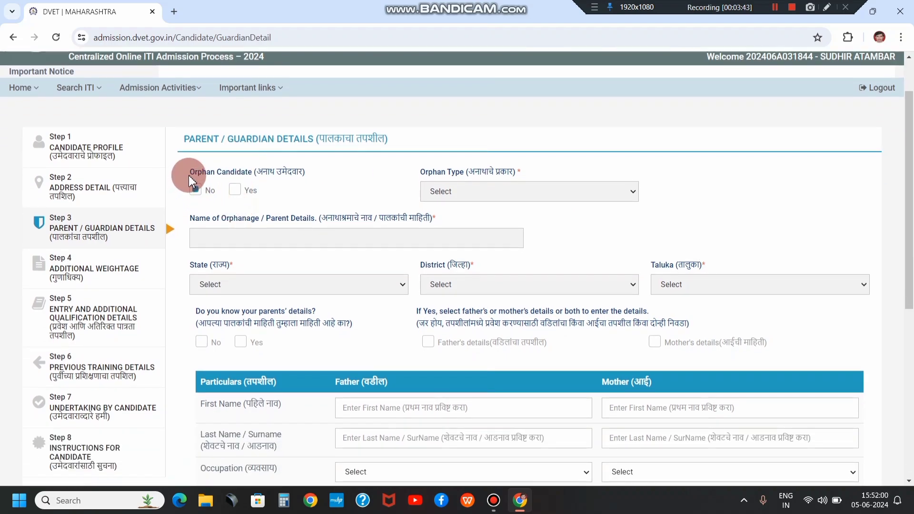
{"action": "left_click_drag", "start_coordinate": [190, 177], "coordinate": [319, 174]}
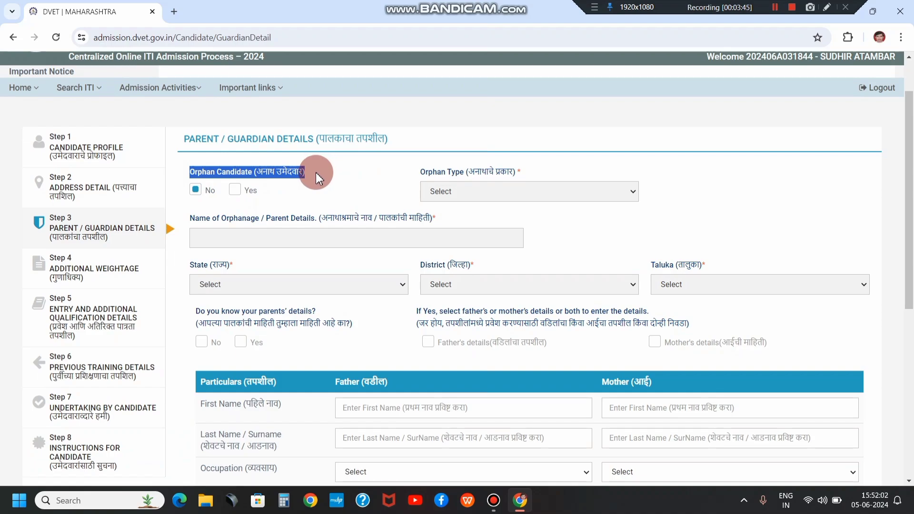
{"action": "left_click", "coordinate": [196, 191]}
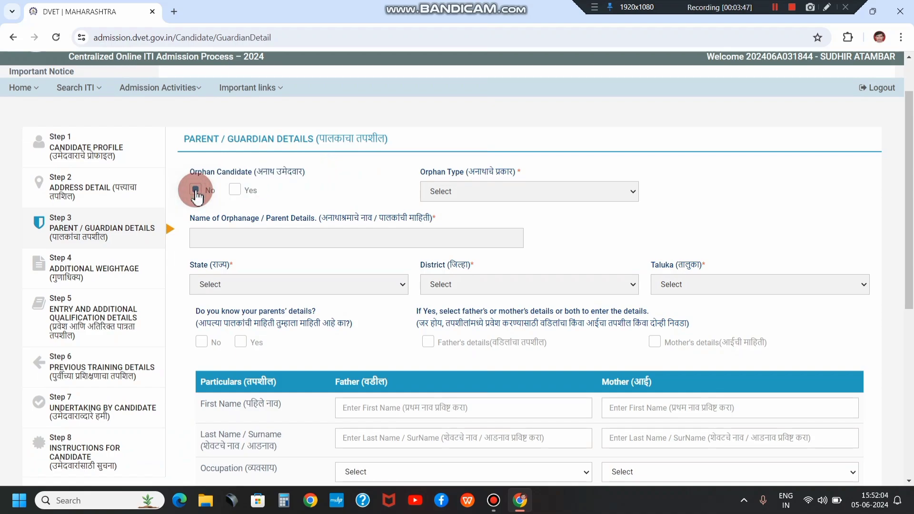
{"action": "left_click", "coordinate": [235, 191]}
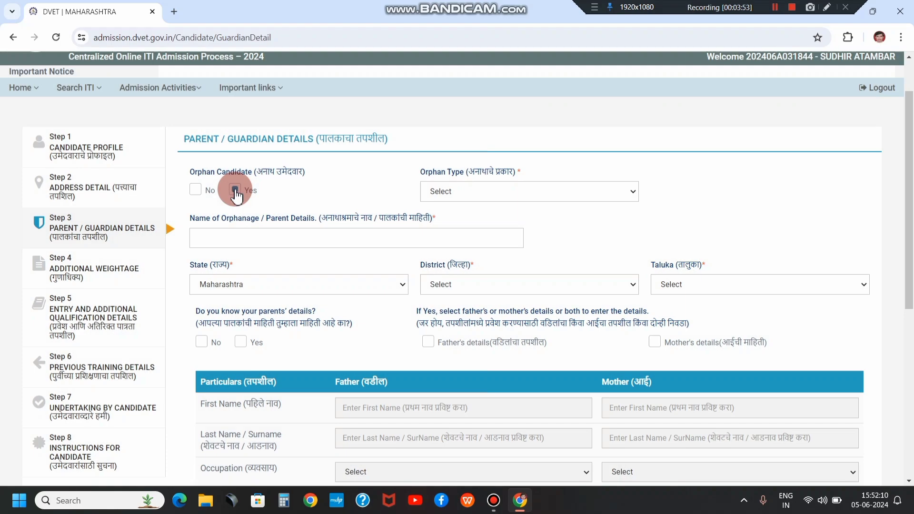
{"action": "left_click", "coordinate": [200, 191]}
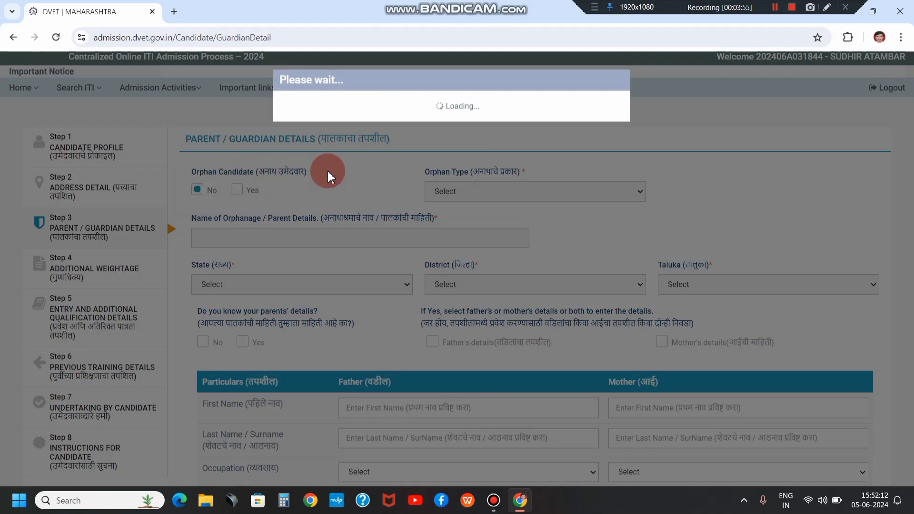
Try to start the father's First Name entry, acknowledging the confirmation of the candidate's name against the SSC marksheet
{"action": "scroll", "coordinate": [386, 195], "scroll_direction": "down", "scroll_amount": 2}
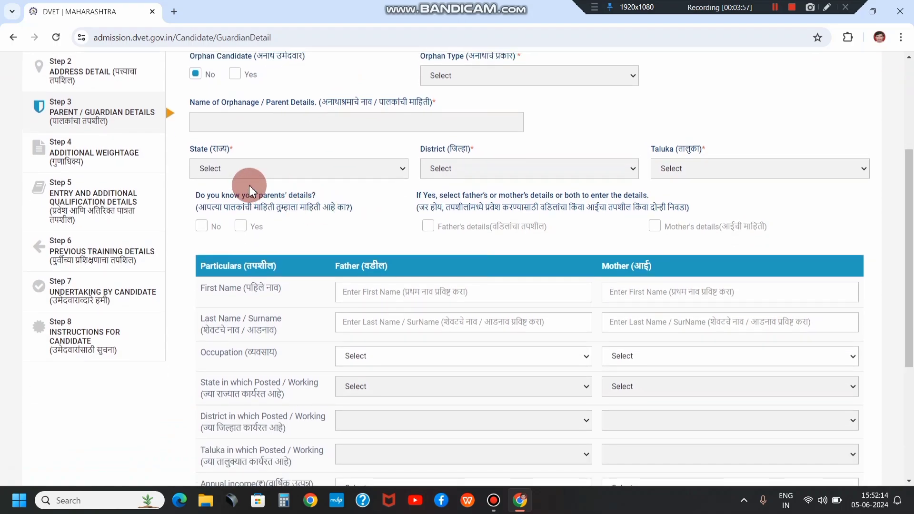
{"action": "scroll", "coordinate": [388, 212], "scroll_direction": "up", "scroll_amount": 1}
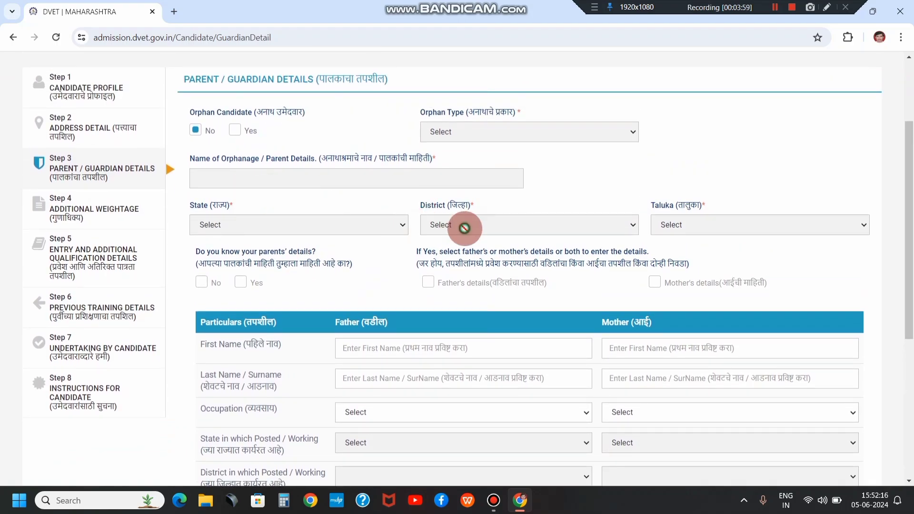
{"action": "scroll", "coordinate": [460, 224], "scroll_direction": "down", "scroll_amount": 3}
{"action": "left_click", "coordinate": [353, 170]}
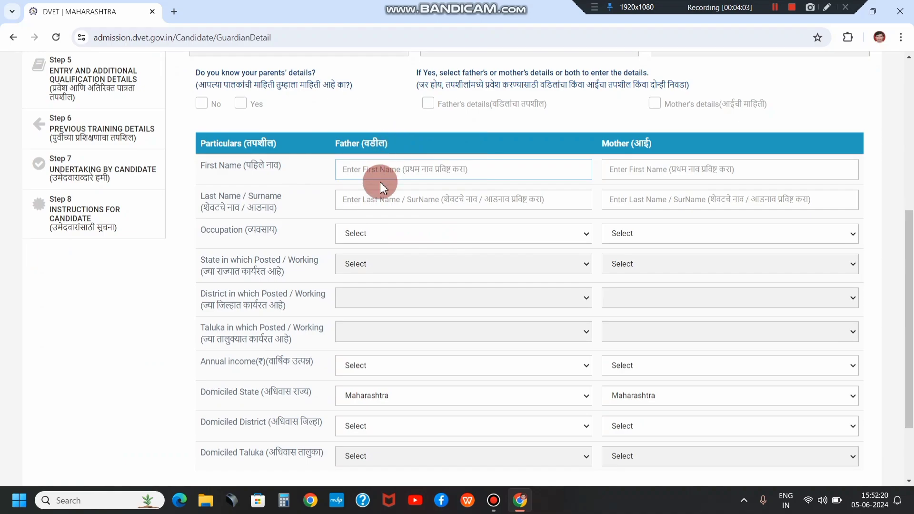
{"action": "left_click", "coordinate": [225, 166]}
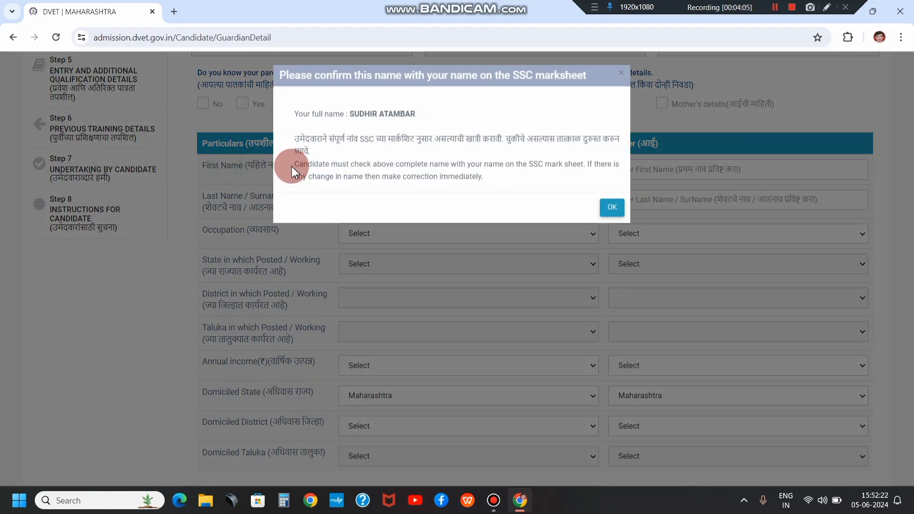
{"action": "left_click", "coordinate": [612, 213]}
{"action": "left_click", "coordinate": [358, 166]}
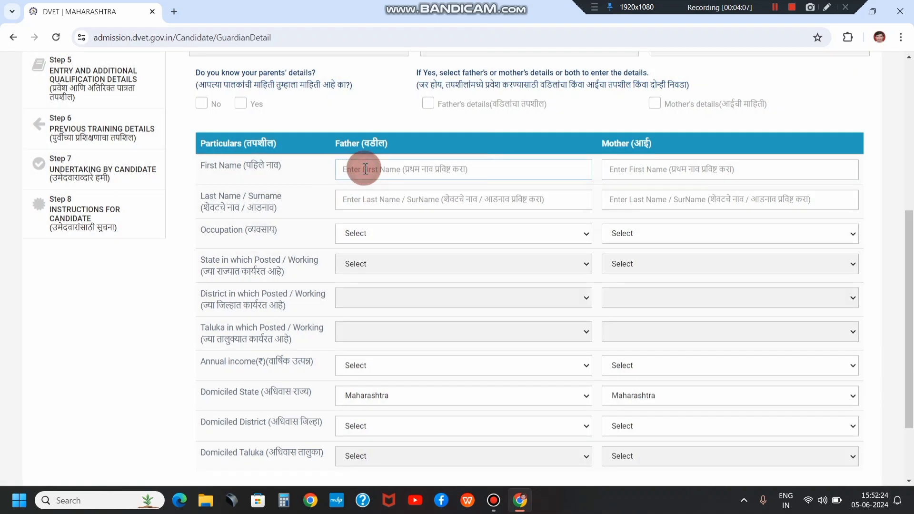
Try to answer whether the parents' details are known and to select both father's and mother's details
{"action": "scroll", "coordinate": [332, 161], "scroll_direction": "up", "scroll_amount": 2}
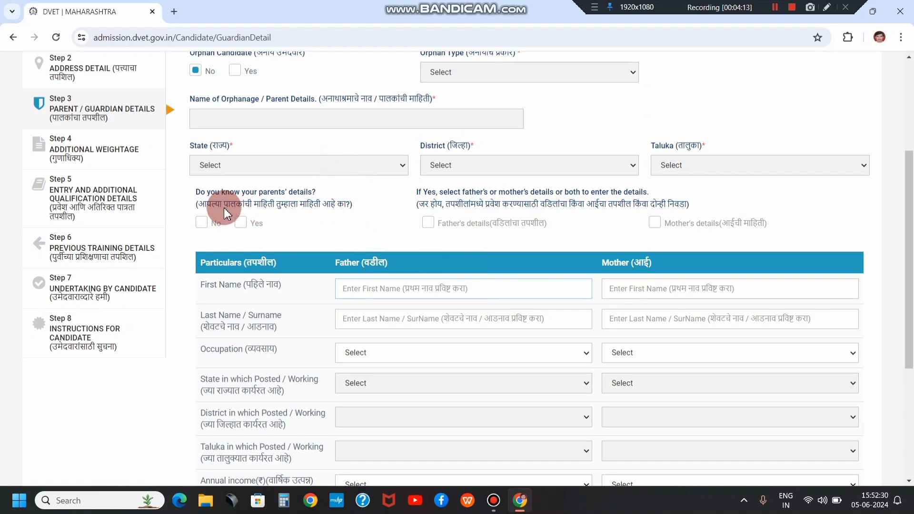
{"action": "left_click", "coordinate": [256, 223]}
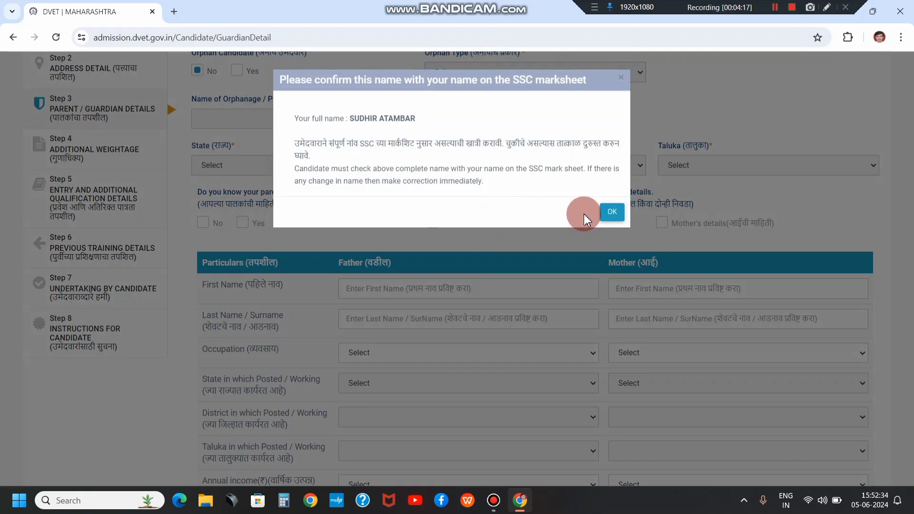
{"action": "left_click", "coordinate": [609, 213]}
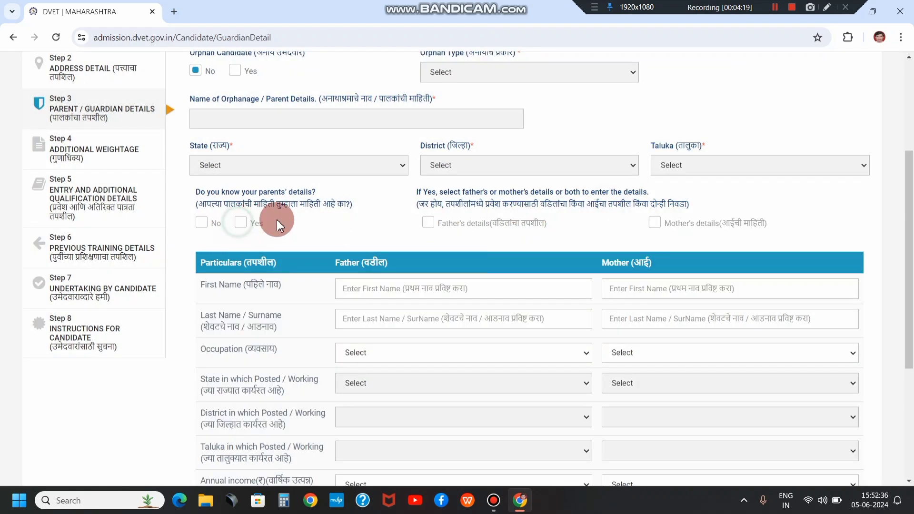
{"action": "scroll", "coordinate": [383, 210], "scroll_direction": "up", "scroll_amount": 2}
{"action": "scroll", "coordinate": [394, 217], "scroll_direction": "down", "scroll_amount": 2}
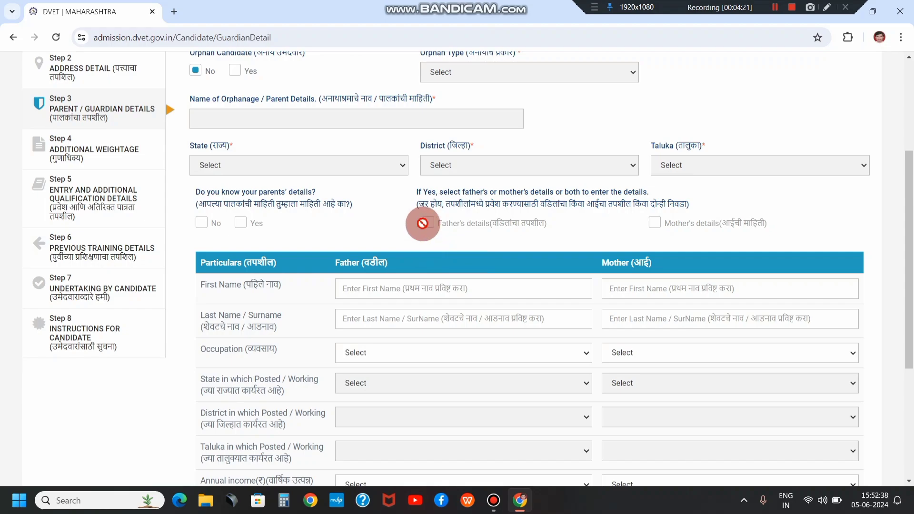
{"action": "left_click", "coordinate": [437, 224]}
{"action": "left_click", "coordinate": [654, 225]}
{"action": "left_click", "coordinate": [672, 169]}
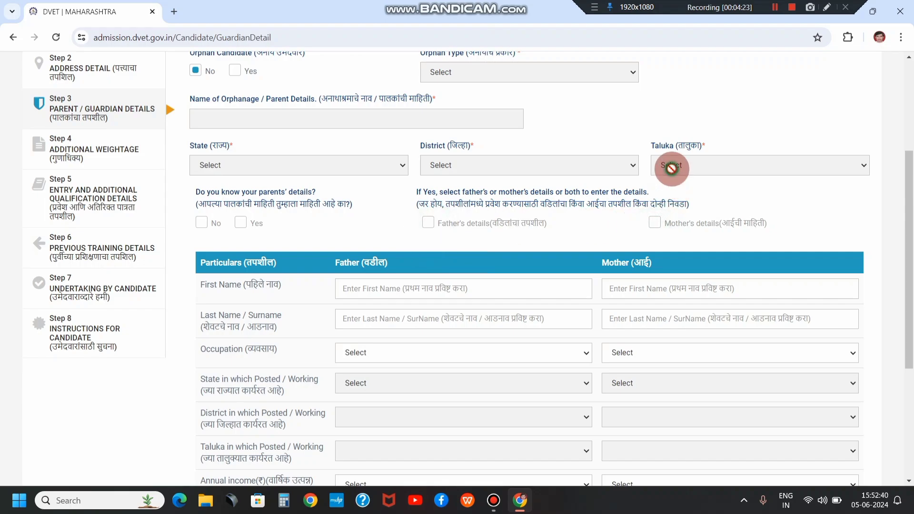
{"action": "left_click", "coordinate": [394, 168]}
{"action": "left_click", "coordinate": [230, 173]}
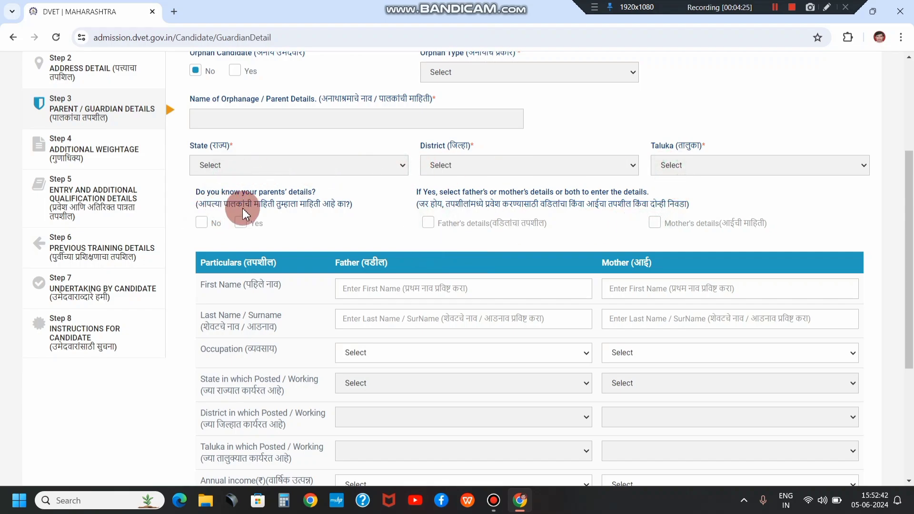
{"action": "left_click", "coordinate": [201, 225]}
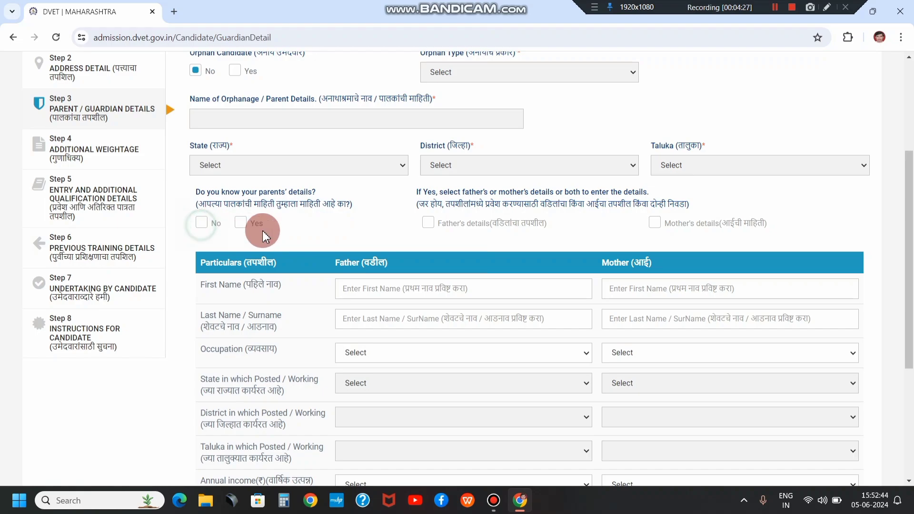
{"action": "left_click", "coordinate": [273, 231]}
Set the father's occupation to SELF EMPLOYEED and the mother's occupation to NOT EMPLOYEED in the parent particulars
{"action": "scroll", "coordinate": [286, 169], "scroll_direction": "down", "scroll_amount": 2}
{"action": "scroll", "coordinate": [260, 160], "scroll_direction": "up", "scroll_amount": 2}
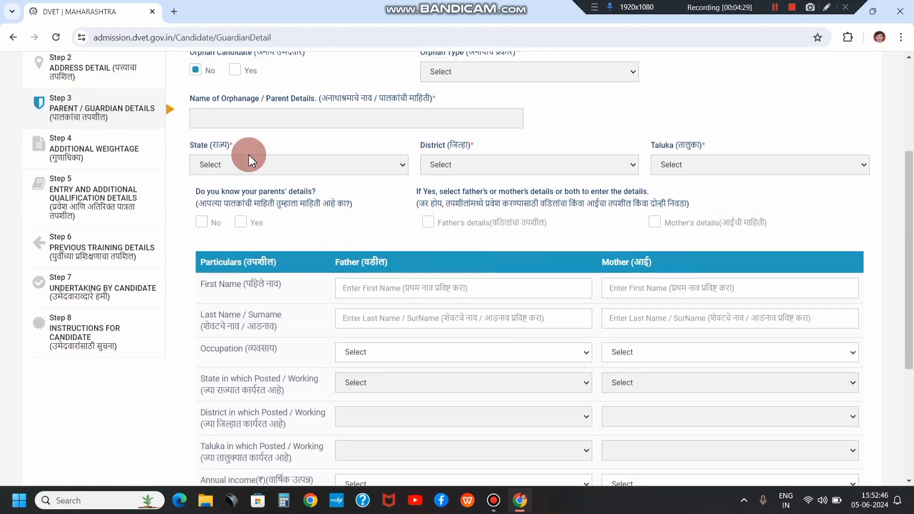
{"action": "scroll", "coordinate": [296, 204], "scroll_direction": "down", "scroll_amount": 2}
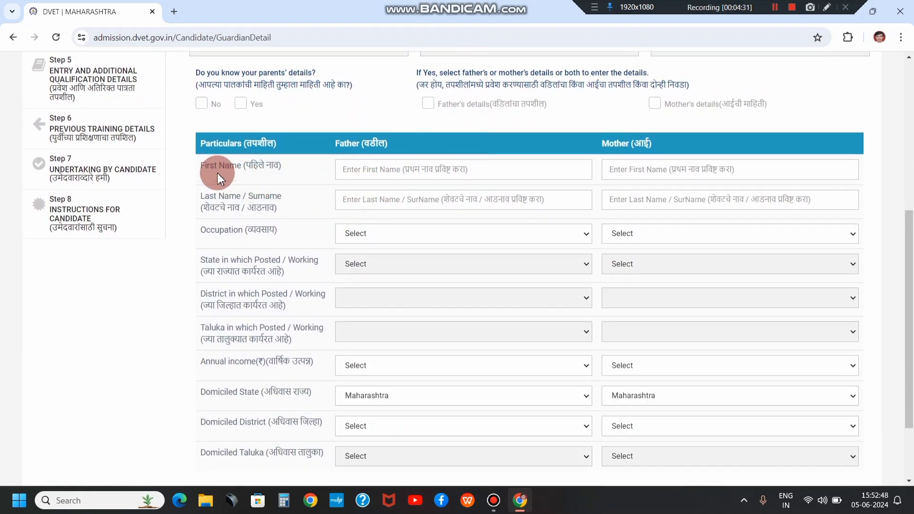
{"action": "left_click_drag", "start_coordinate": [237, 166], "coordinate": [295, 172]}
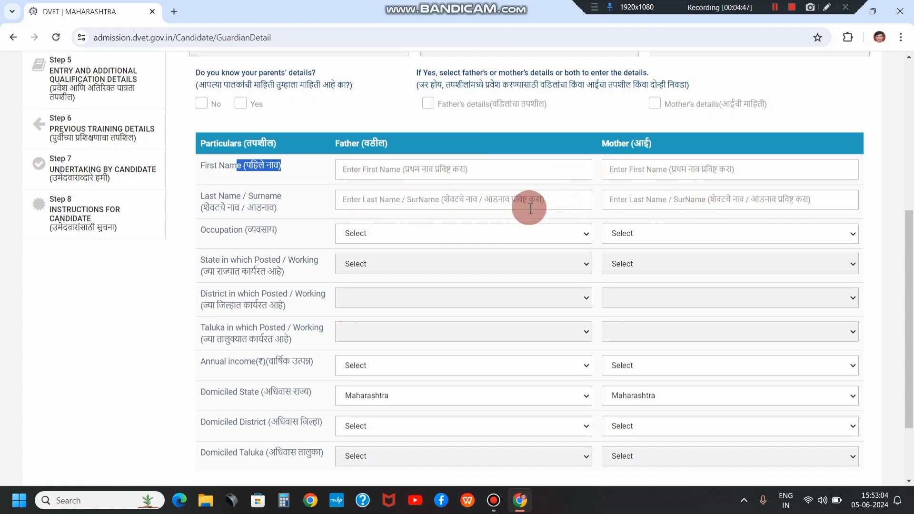
{"action": "scroll", "coordinate": [452, 210], "scroll_direction": "down", "scroll_amount": 1}
{"action": "left_click", "coordinate": [361, 178]}
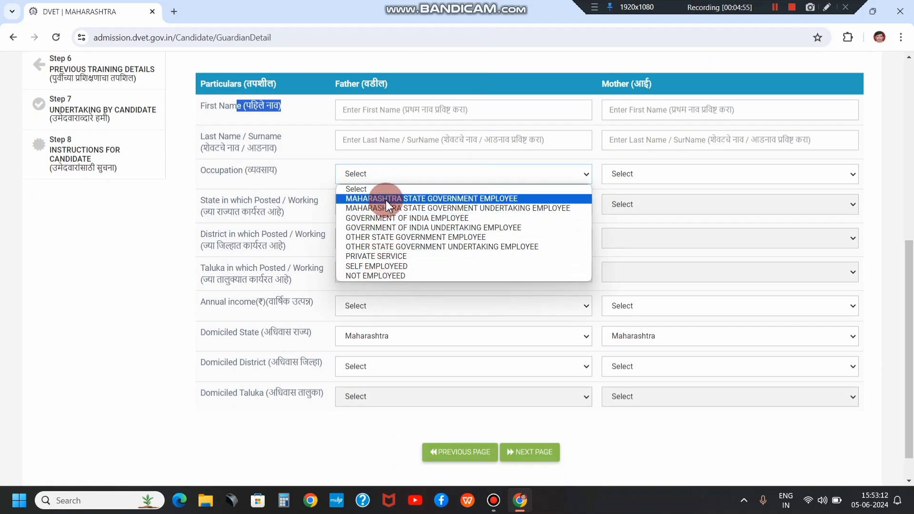
{"action": "left_click", "coordinate": [368, 268]}
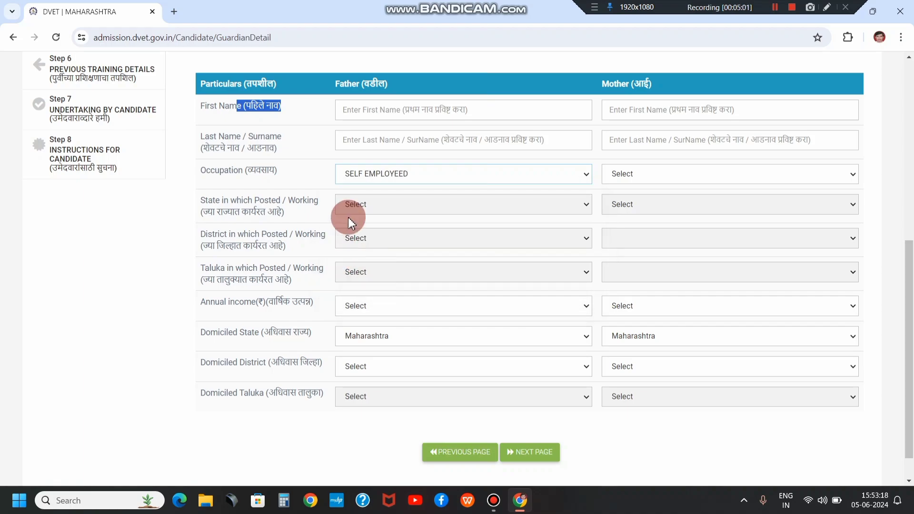
{"action": "left_click", "coordinate": [622, 175]}
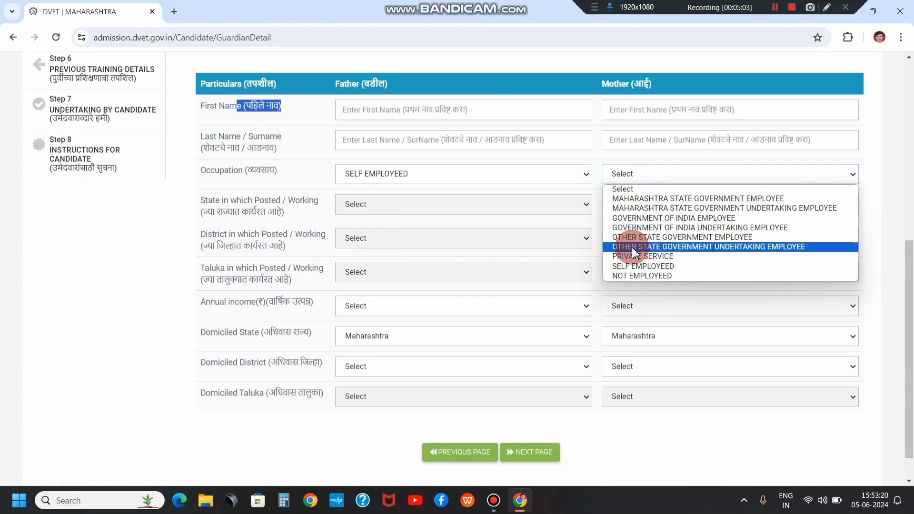
{"action": "left_click", "coordinate": [638, 276]}
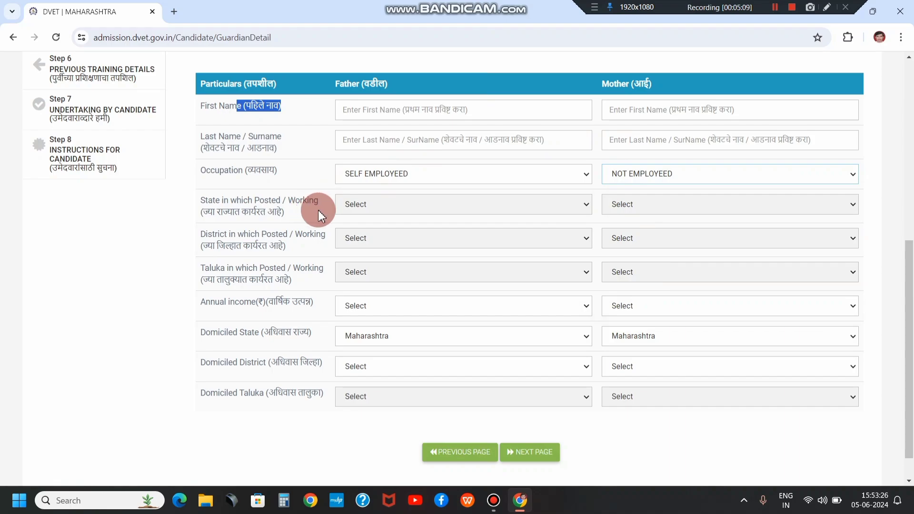
Set the father's annual income to Below 1,00,000 and the mother's annual income to No income
{"action": "scroll", "coordinate": [373, 229], "scroll_direction": "down", "scroll_amount": 1}
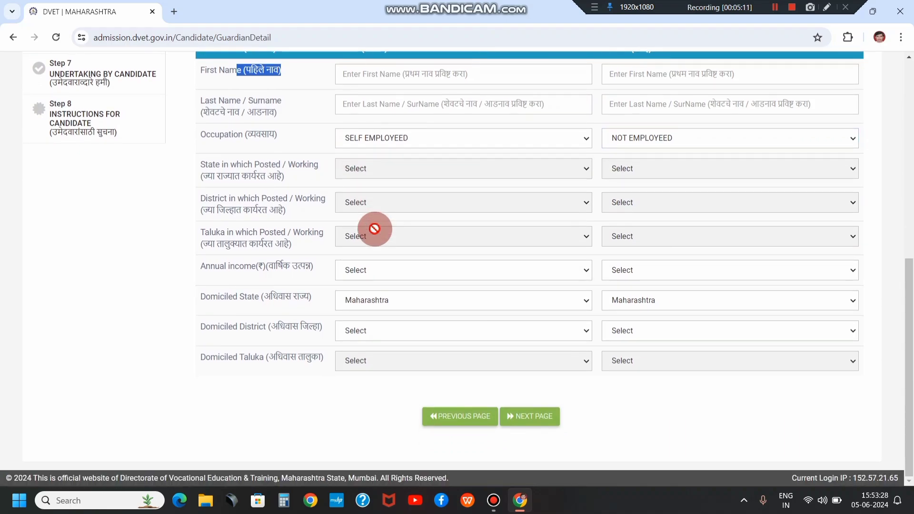
{"action": "left_click", "coordinate": [343, 277]}
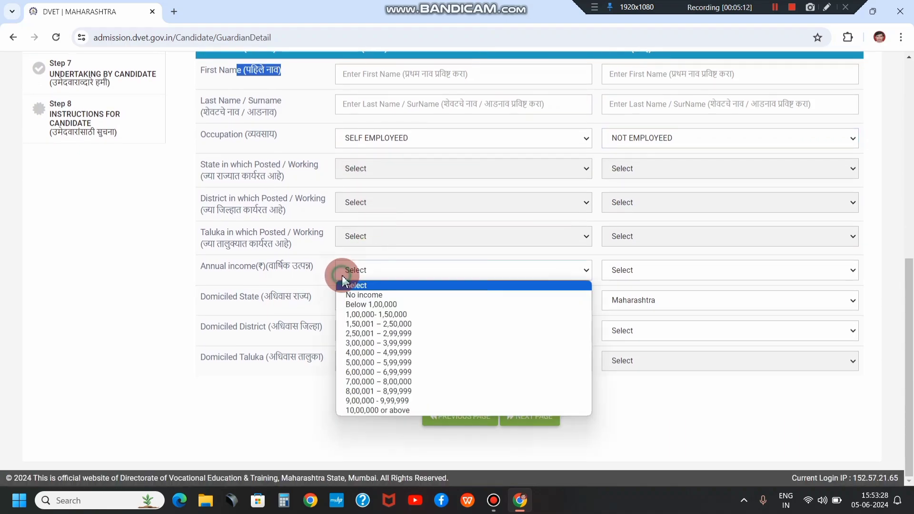
{"action": "left_click", "coordinate": [369, 304]}
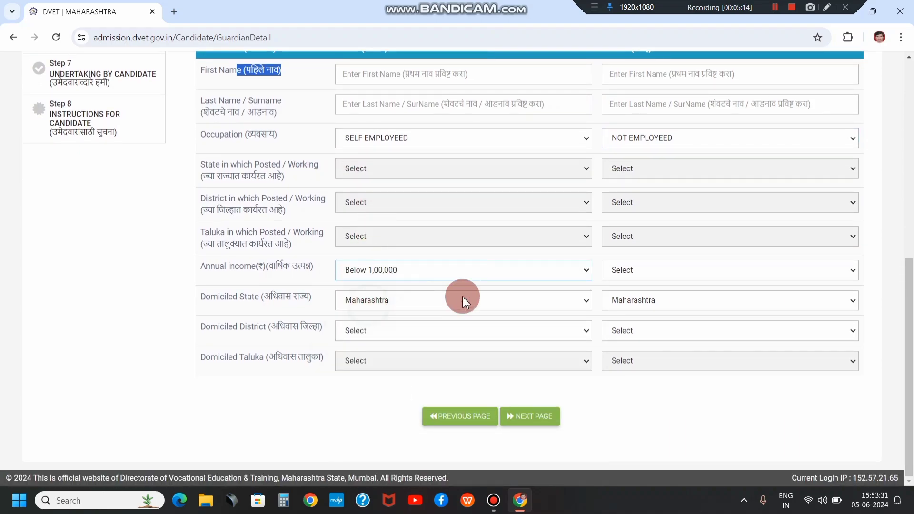
{"action": "left_click", "coordinate": [638, 278]}
{"action": "left_click", "coordinate": [619, 296]}
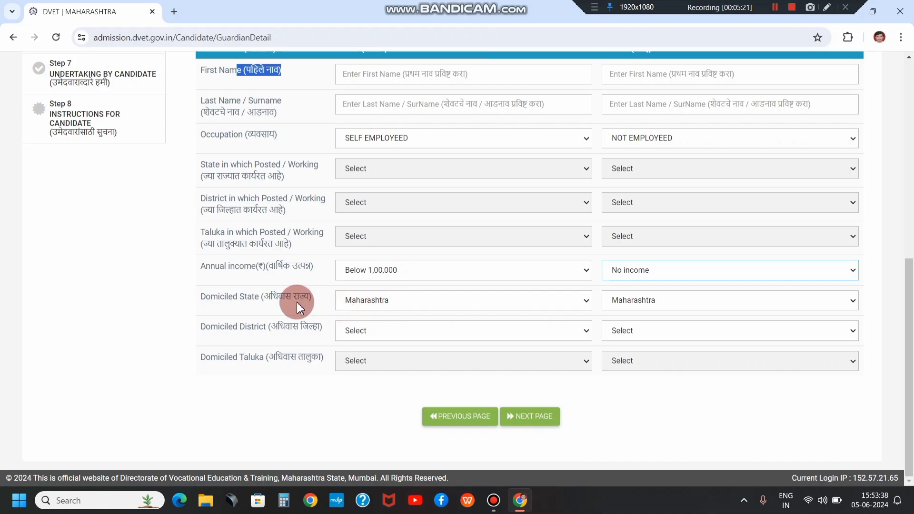
Set the father's domiciled district to Amravati, within the state of Maharashtra
{"action": "left_click", "coordinate": [364, 328]}
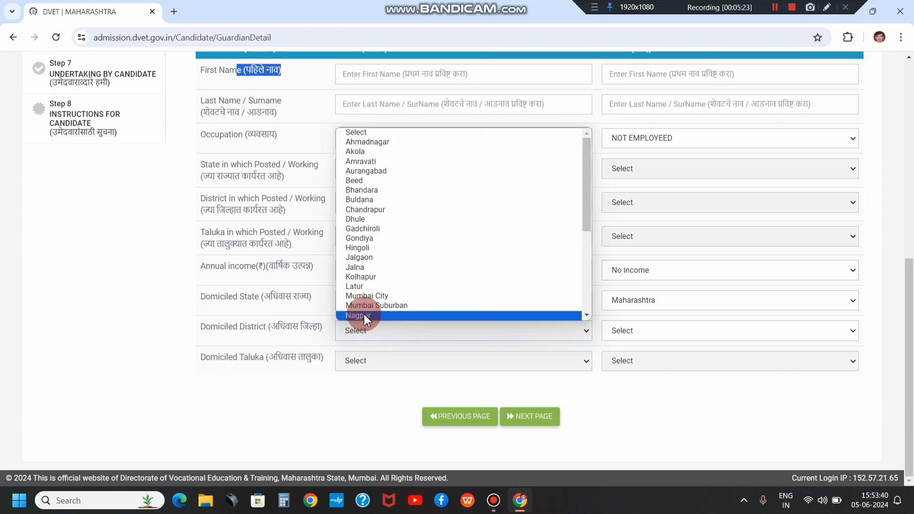
{"action": "left_click", "coordinate": [376, 163]}
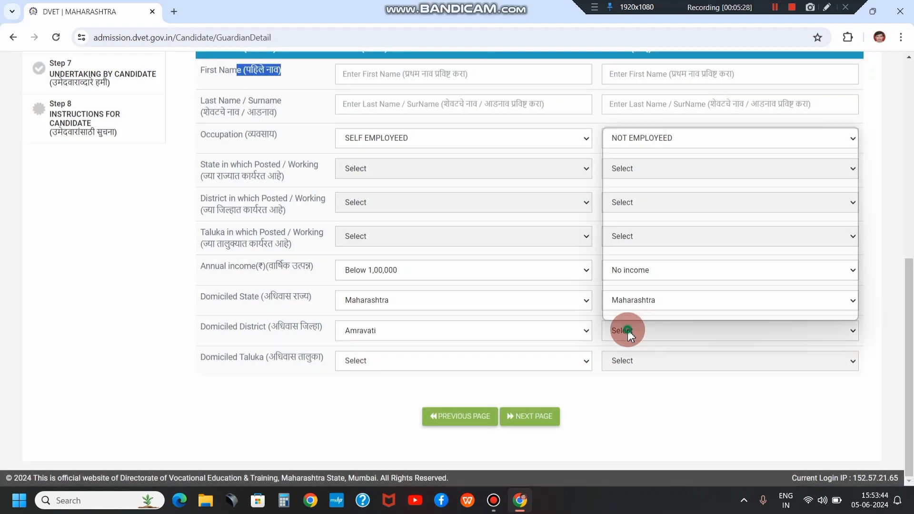
Set the mother's domiciled district to Amravati and the domiciled taluka of both parents to Daryapur
{"action": "left_click", "coordinate": [624, 328]}
{"action": "left_click", "coordinate": [623, 162]}
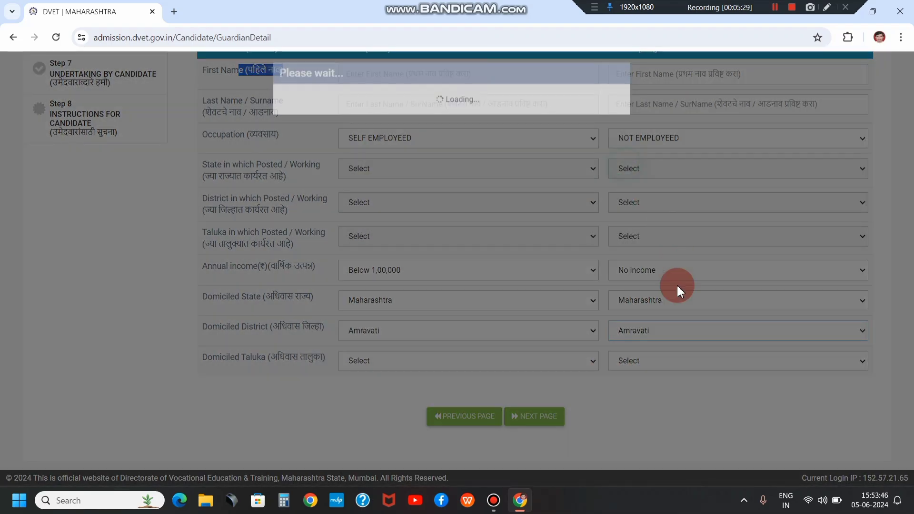
{"action": "left_click", "coordinate": [357, 365]}
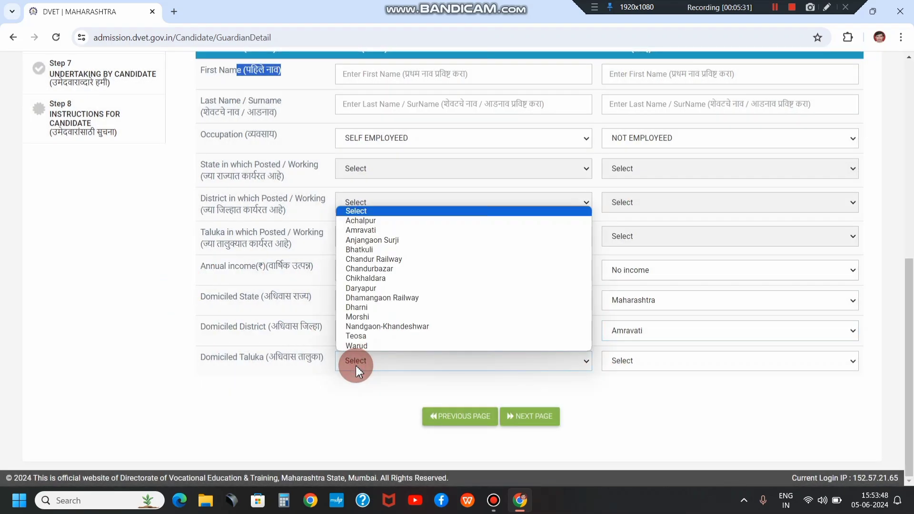
{"action": "left_click", "coordinate": [372, 288]}
{"action": "left_click", "coordinate": [671, 363]}
{"action": "left_click", "coordinate": [637, 288]}
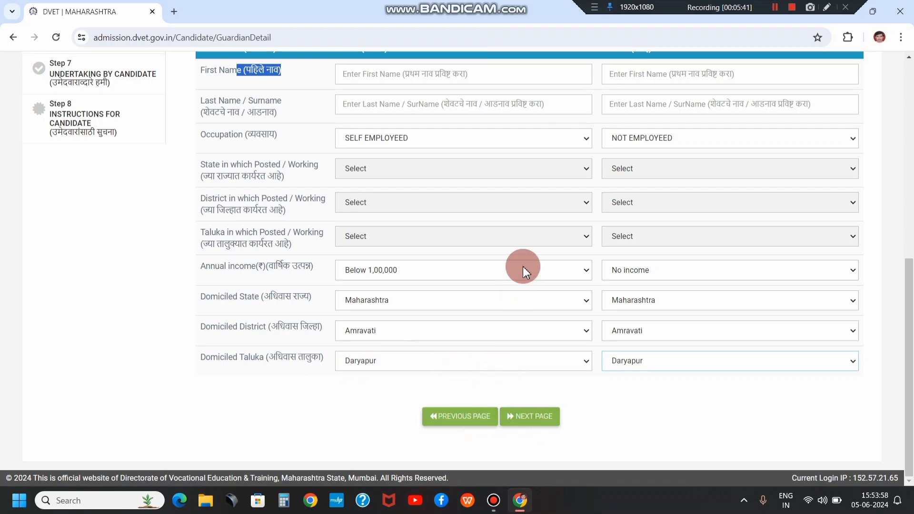
Enter the first names and surnames of both parents and proceed from the parent details to the next page
{"action": "left_click", "coordinate": [775, 7]}
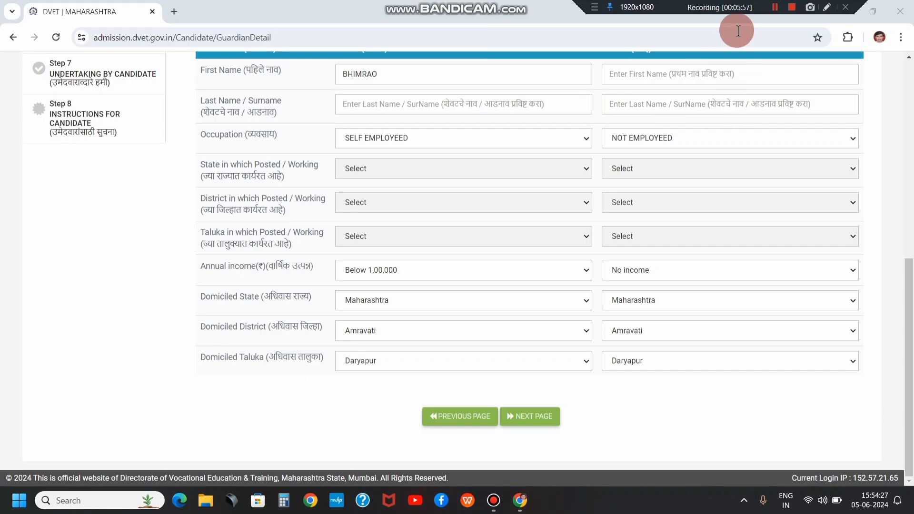
{"action": "left_click", "coordinate": [771, 10]}
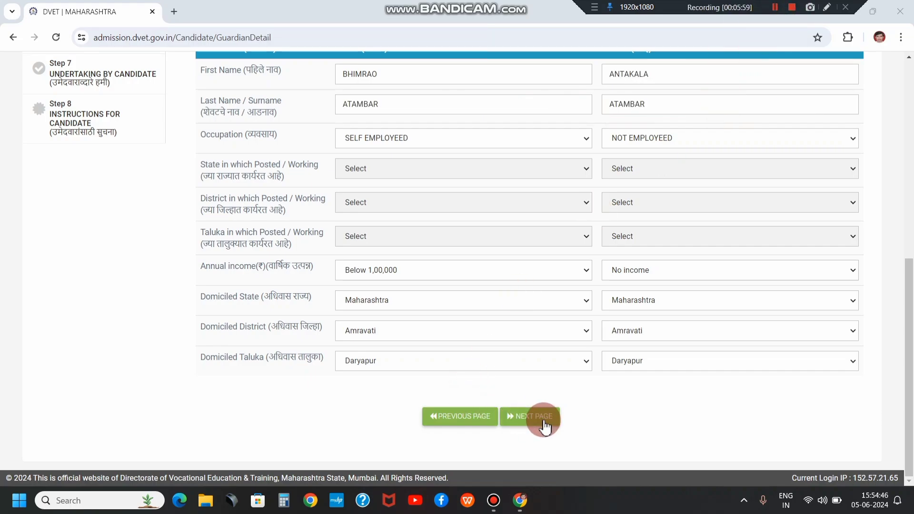
{"action": "left_click", "coordinate": [523, 420]}
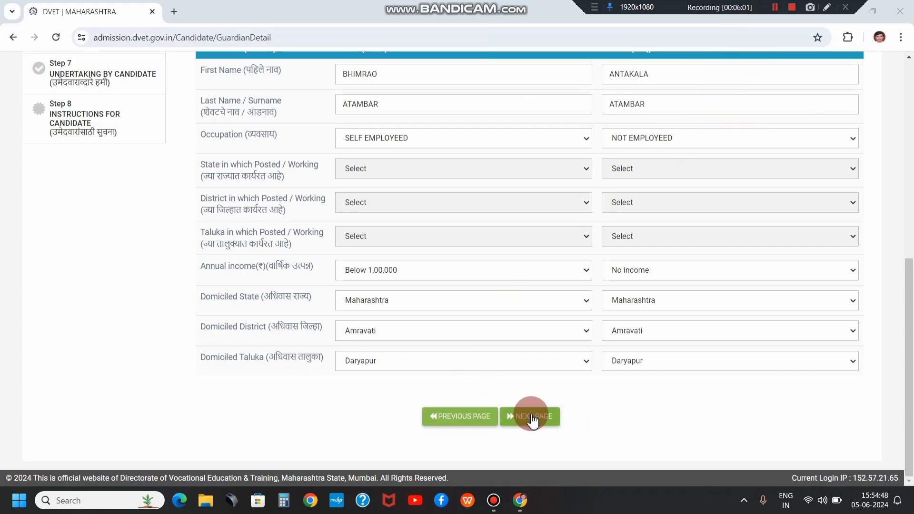
{"action": "left_click", "coordinate": [532, 420]}
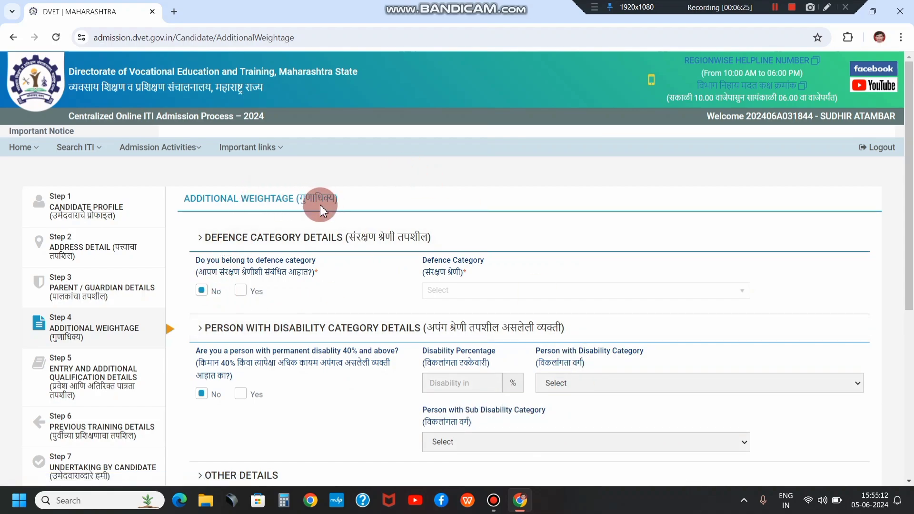
Keep No for the defence, disability, intermediate drawing, sports and bolster school questions, and proceed to the entry qualification page
{"action": "scroll", "coordinate": [267, 252], "scroll_direction": "down", "scroll_amount": 1}
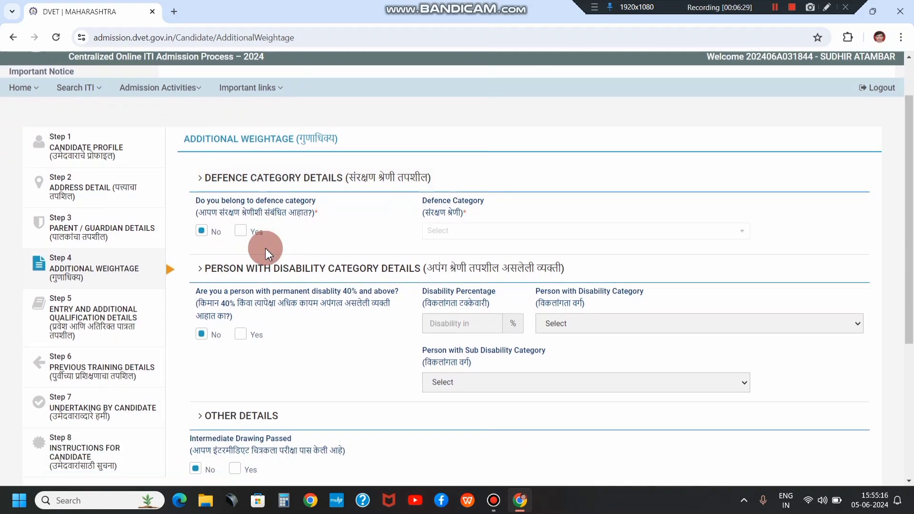
{"action": "left_click", "coordinate": [221, 223]}
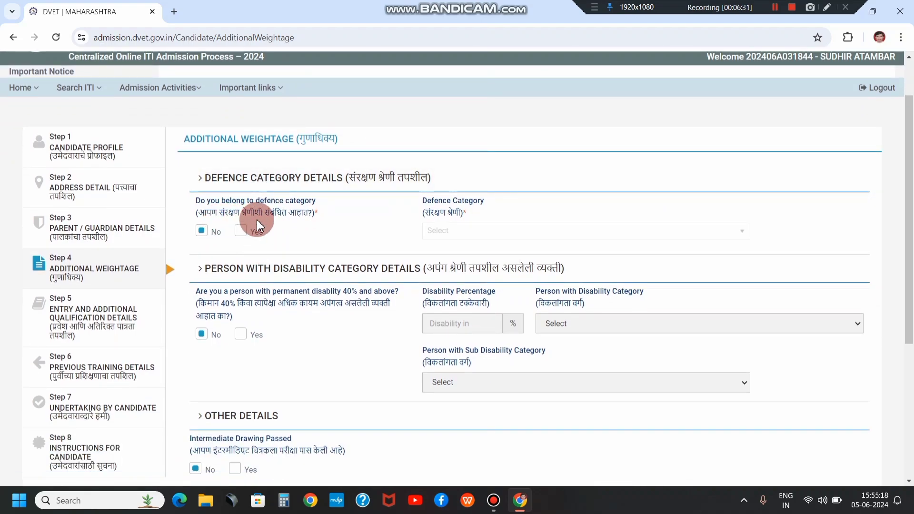
{"action": "left_click", "coordinate": [214, 232]}
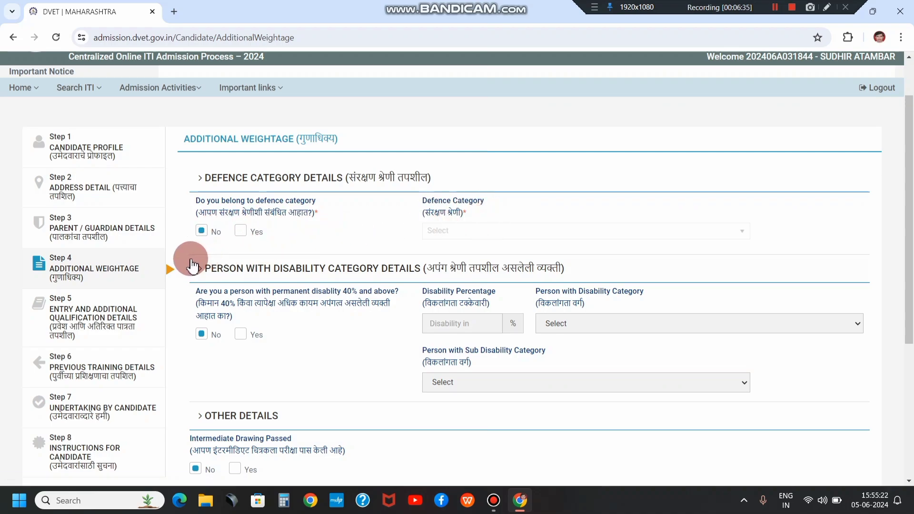
{"action": "scroll", "coordinate": [198, 259], "scroll_direction": "down", "scroll_amount": 3}
{"action": "scroll", "coordinate": [369, 219], "scroll_direction": "up", "scroll_amount": 1}
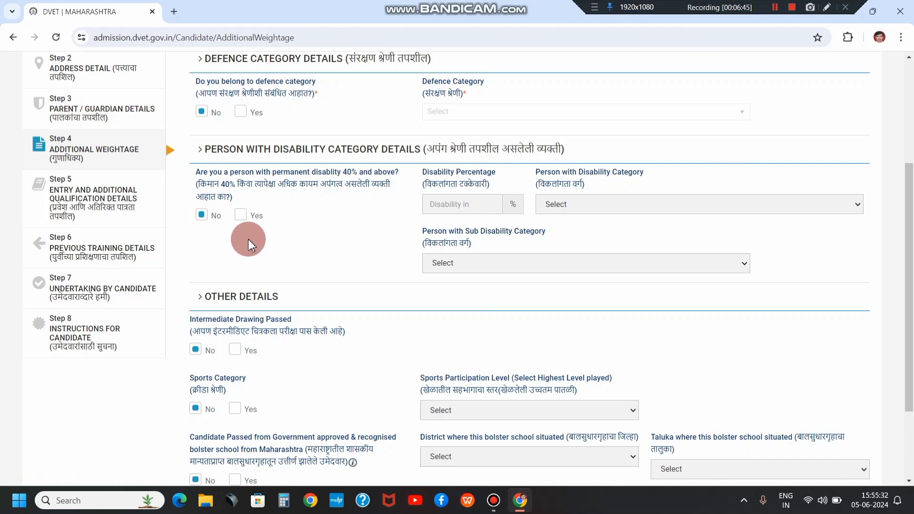
{"action": "scroll", "coordinate": [246, 241], "scroll_direction": "down", "scroll_amount": 2}
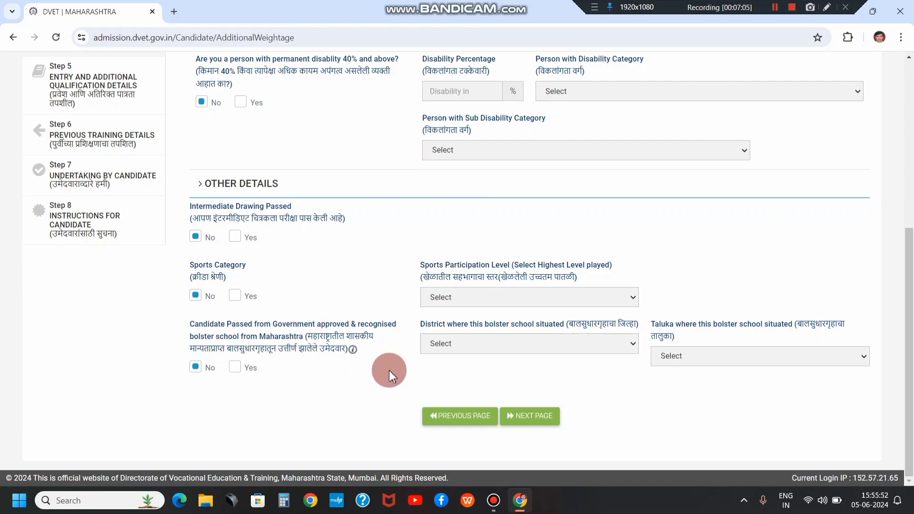
{"action": "left_click", "coordinate": [522, 422]}
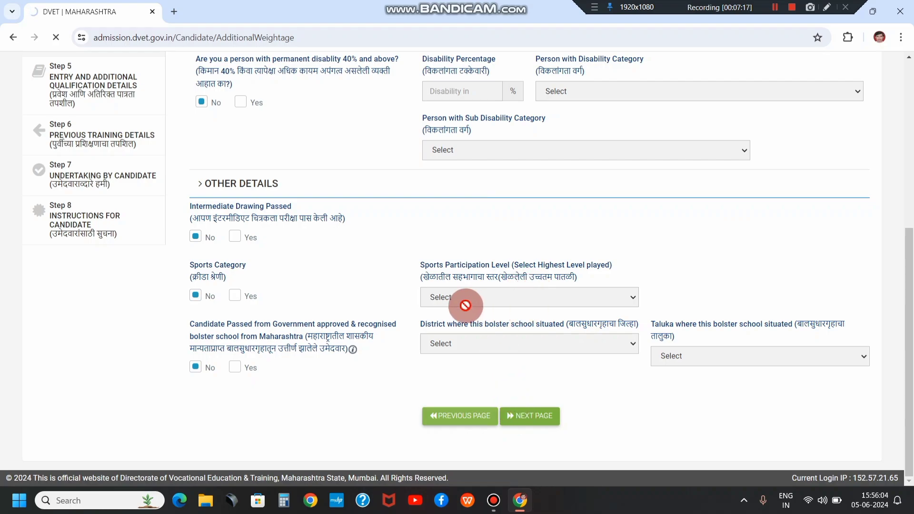
{"action": "left_click", "coordinate": [776, 13]}
{"action": "left_click", "coordinate": [777, 14]}
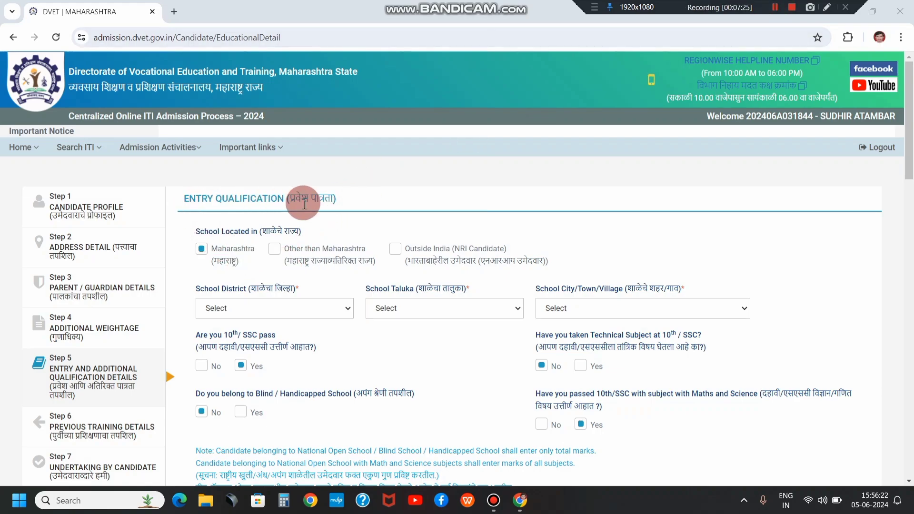
Set the school district to Amravati in the entry qualification, keeping Maharashtra as the school's location
{"action": "scroll", "coordinate": [303, 233], "scroll_direction": "down", "scroll_amount": 1}
{"action": "scroll", "coordinate": [303, 232], "scroll_direction": "down", "scroll_amount": 2}
{"action": "scroll", "coordinate": [303, 232], "scroll_direction": "up", "scroll_amount": 1}
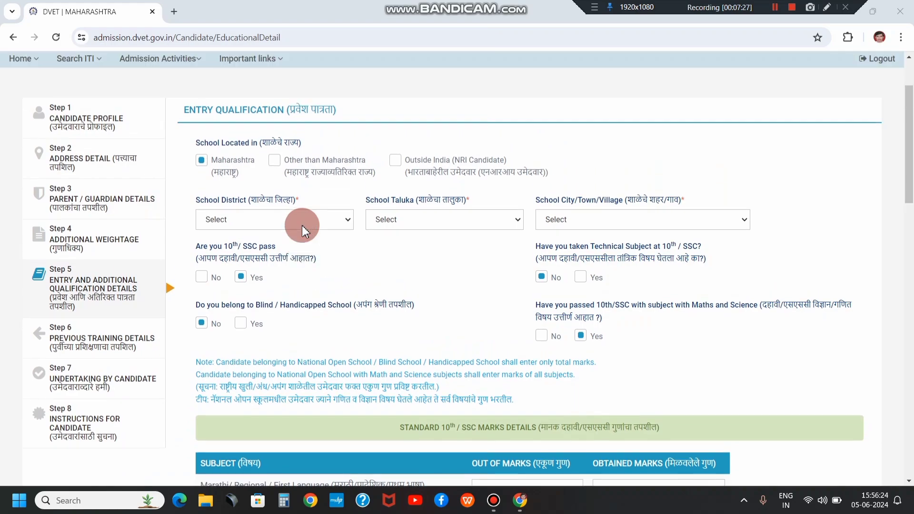
{"action": "scroll", "coordinate": [303, 232], "scroll_direction": "down", "scroll_amount": 1}
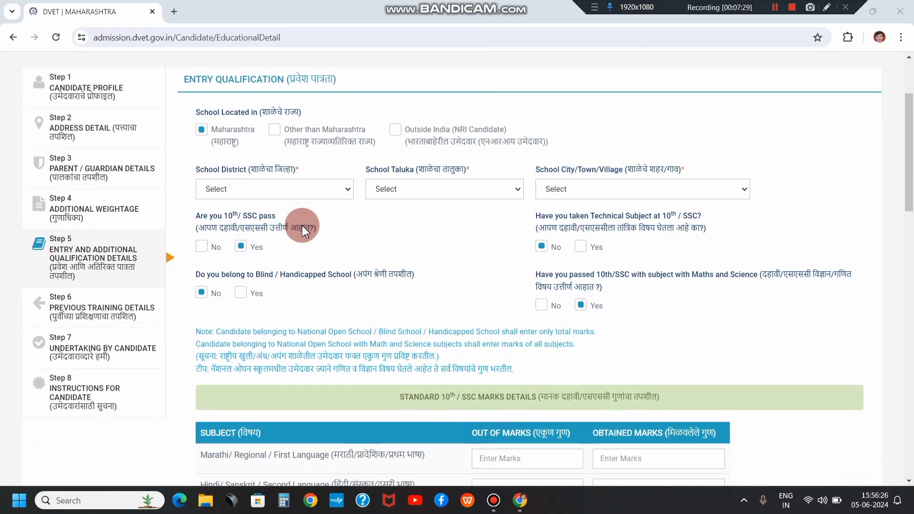
{"action": "scroll", "coordinate": [303, 232], "scroll_direction": "up", "scroll_amount": 1}
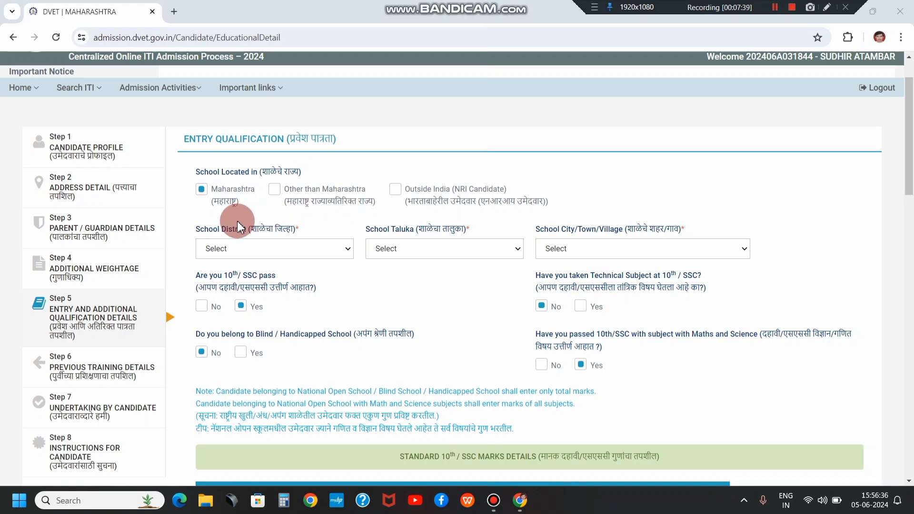
{"action": "scroll", "coordinate": [235, 210], "scroll_direction": "down", "scroll_amount": 2}
{"action": "scroll", "coordinate": [226, 172], "scroll_direction": "up", "scroll_amount": 1}
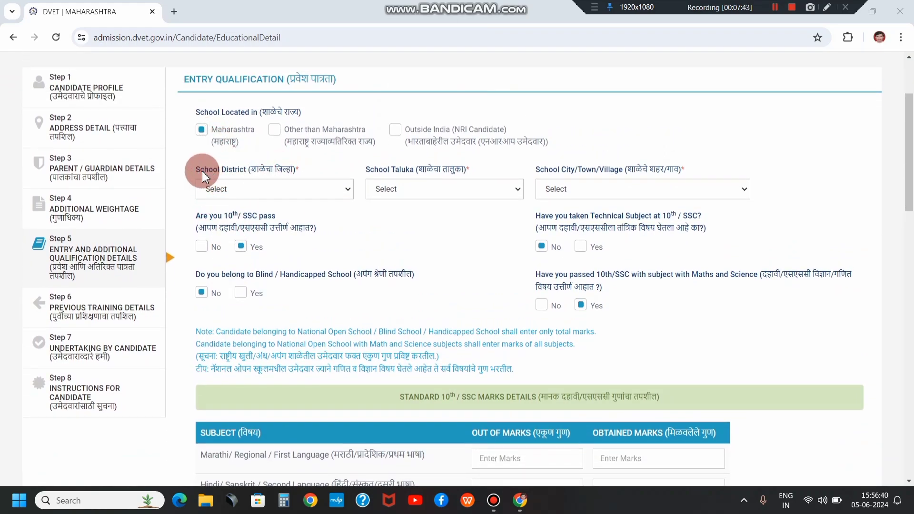
{"action": "left_click", "coordinate": [244, 189]}
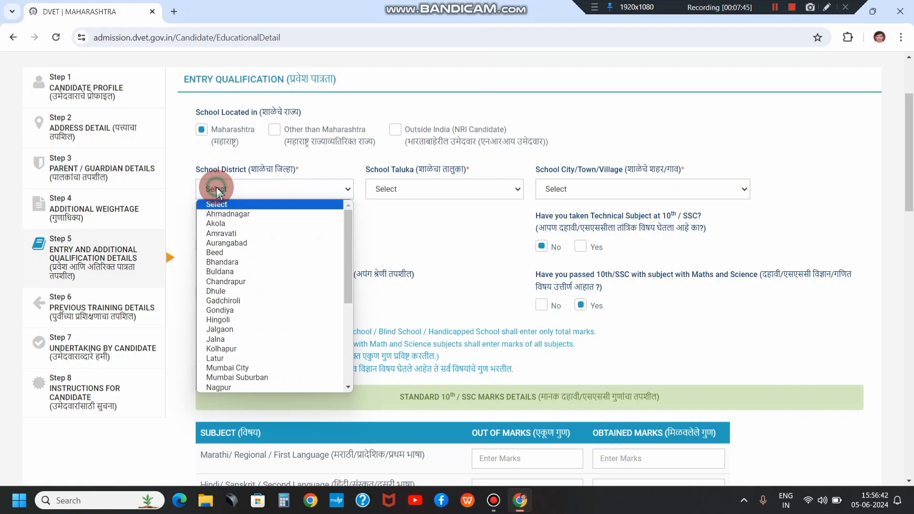
{"action": "left_click", "coordinate": [223, 236]}
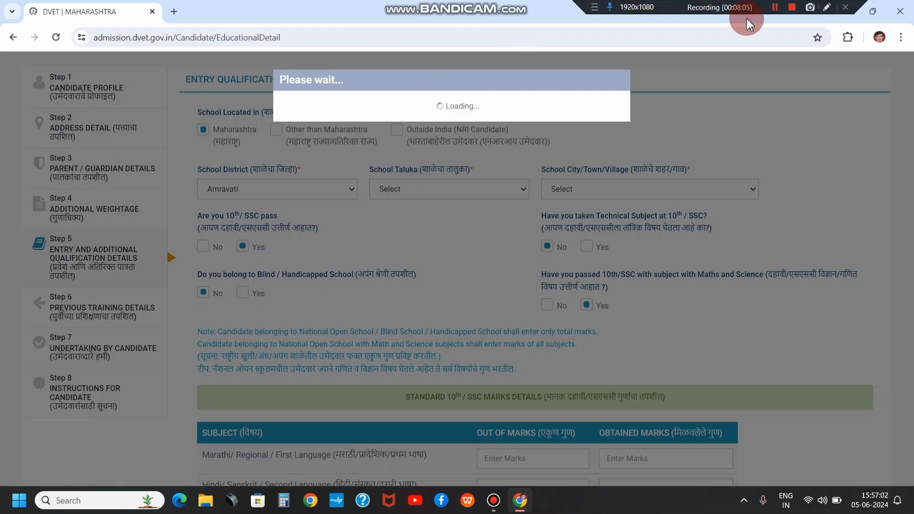
{"action": "left_click", "coordinate": [782, 14]}
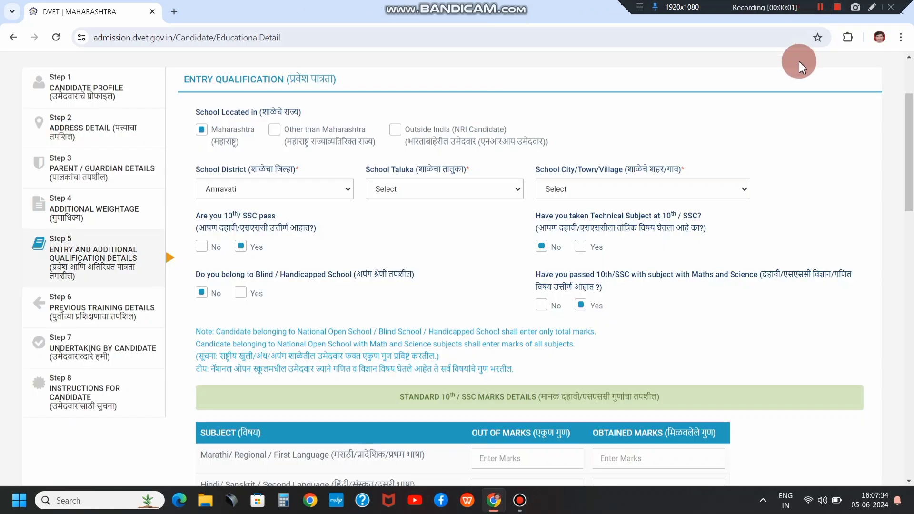
Set the school taluka to Daryapur and the school city/town/village to TongalaBad
{"action": "left_click", "coordinate": [410, 190]}
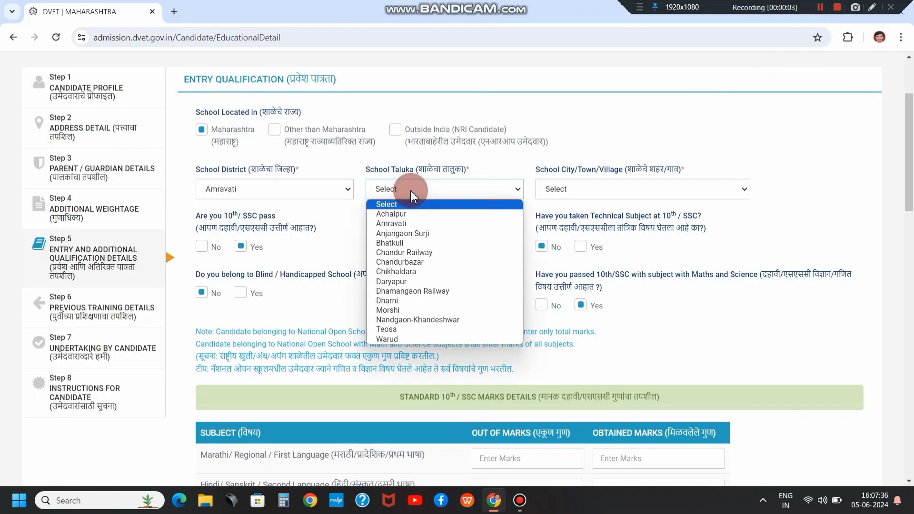
{"action": "left_click", "coordinate": [399, 283]}
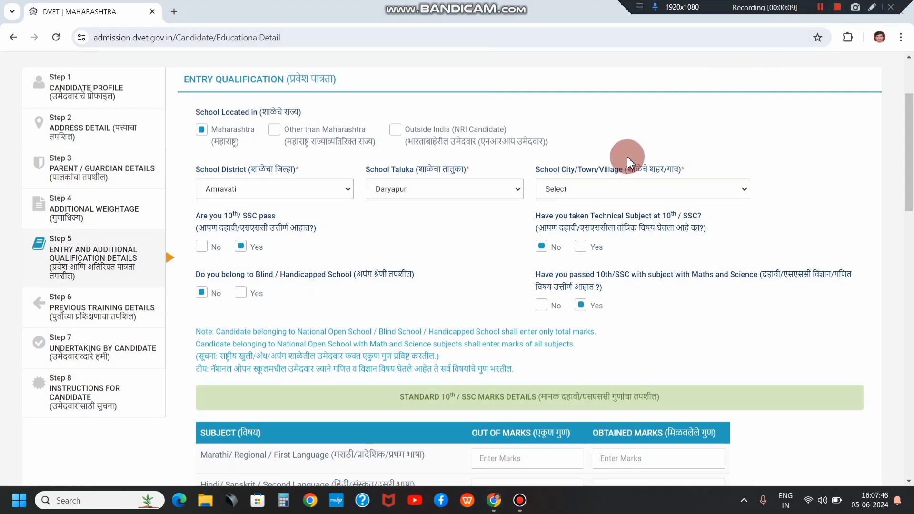
{"action": "left_click", "coordinate": [565, 197]}
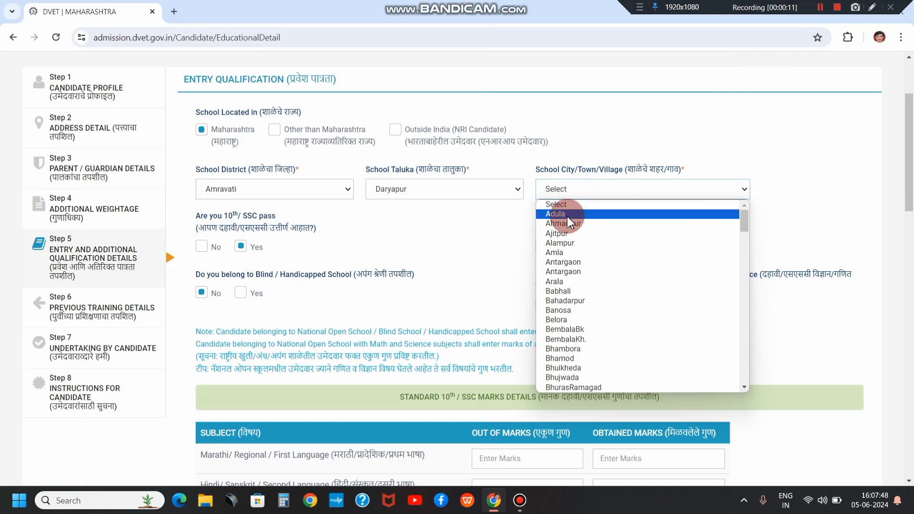
{"action": "scroll", "coordinate": [565, 238], "scroll_direction": "down", "scroll_amount": 10}
{"action": "scroll", "coordinate": [564, 270], "scroll_direction": "down", "scroll_amount": 7}
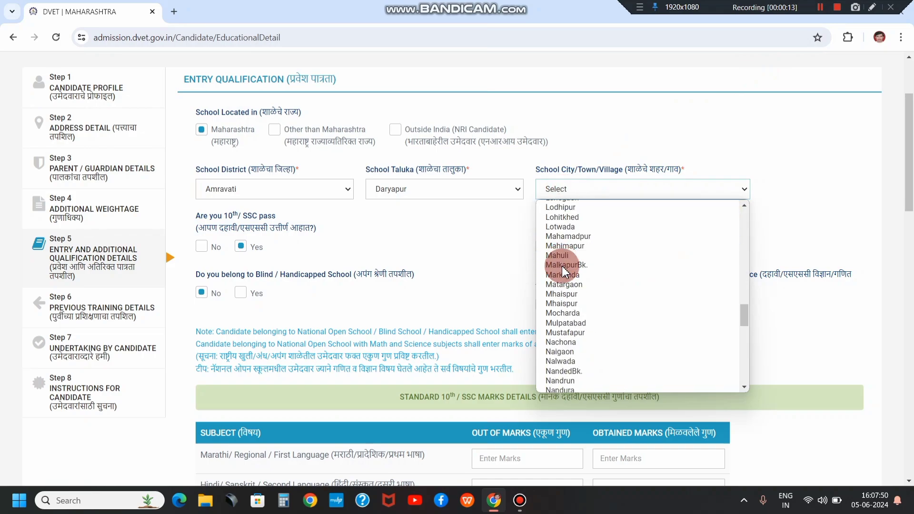
{"action": "scroll", "coordinate": [565, 272], "scroll_direction": "down", "scroll_amount": 12}
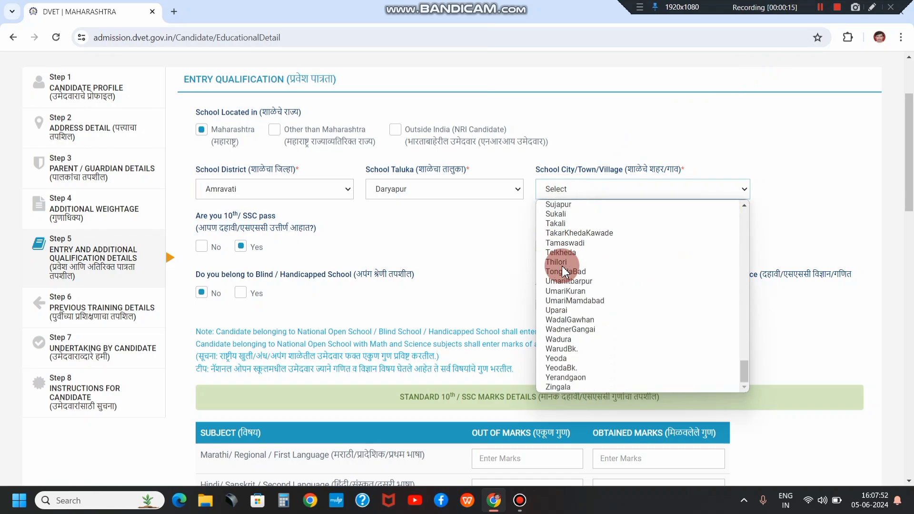
{"action": "left_click", "coordinate": [563, 273]}
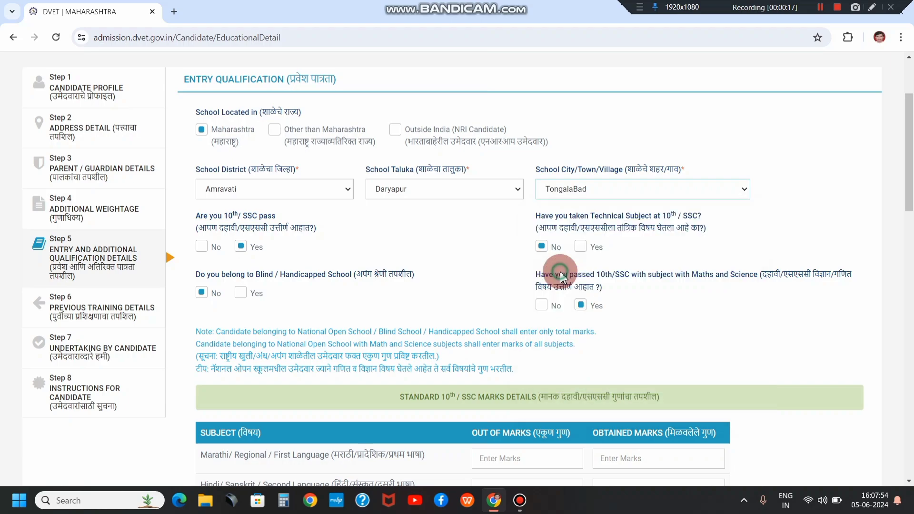
Answer Yes to the question whether the candidate has passed 10th / SSC
{"action": "scroll", "coordinate": [286, 253], "scroll_direction": "down", "scroll_amount": 1}
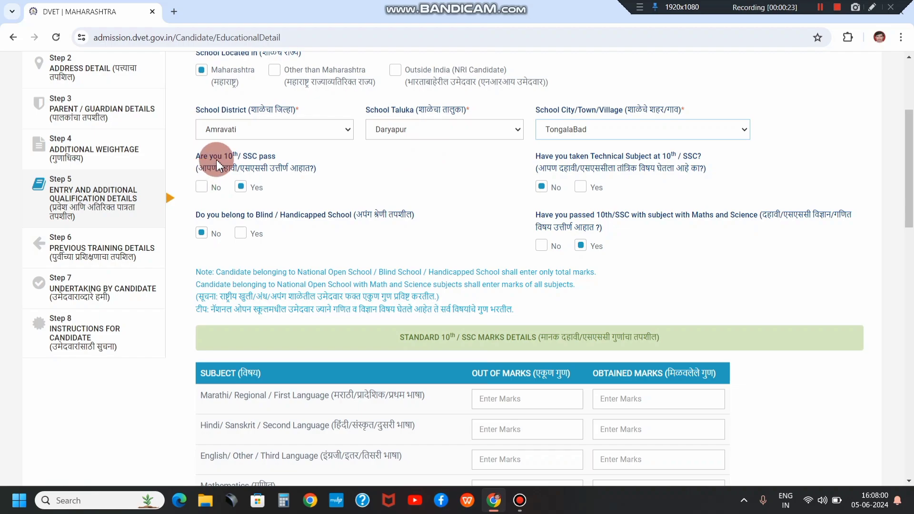
{"action": "left_click", "coordinate": [240, 187]}
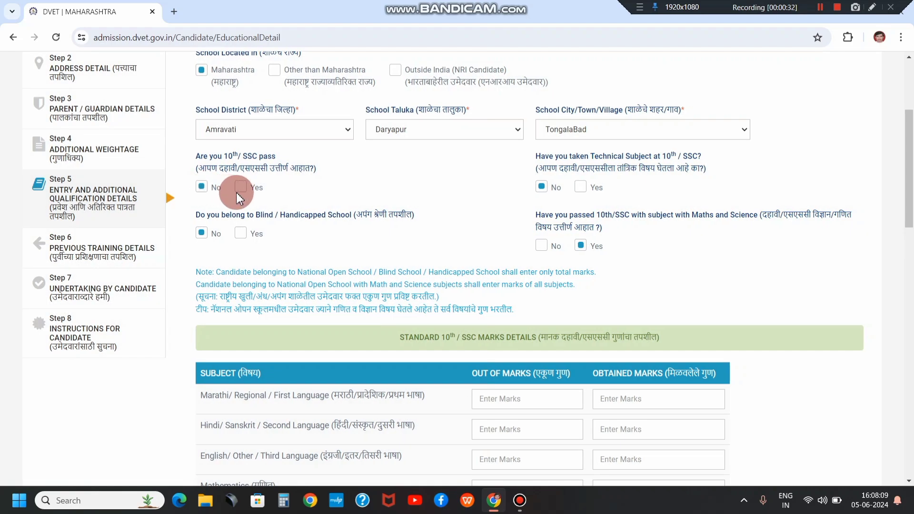
{"action": "left_click", "coordinate": [242, 187]}
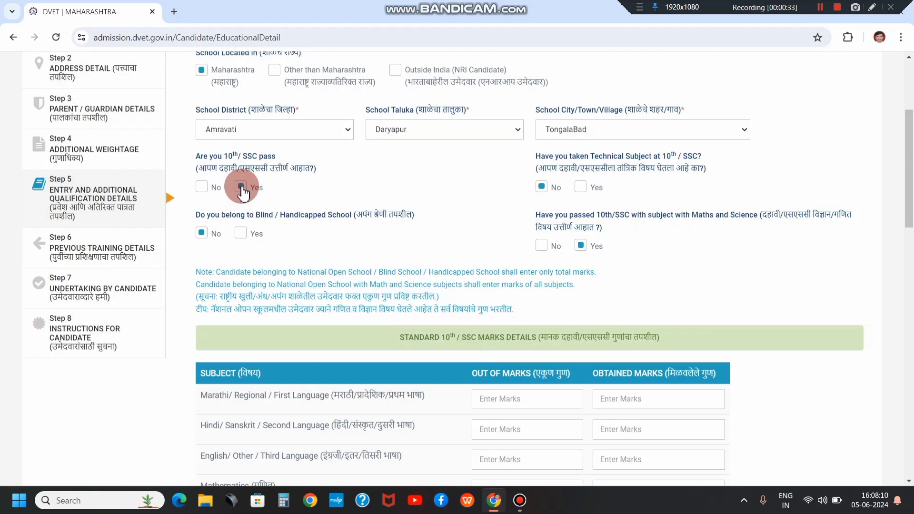
{"action": "left_click", "coordinate": [263, 189]}
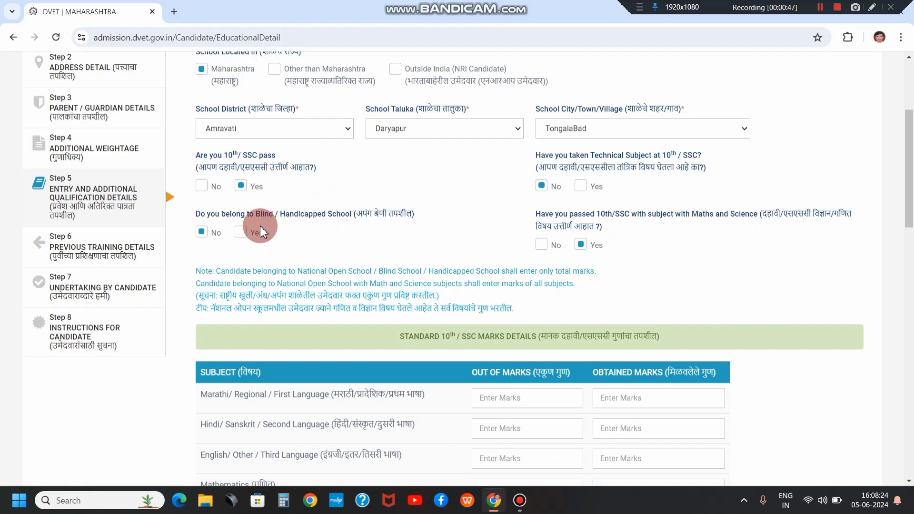
Review the remaining 10th / SSC questions and the subject rows of the Standard 10th / SSC marks table
{"action": "scroll", "coordinate": [280, 151], "scroll_direction": "down", "scroll_amount": 4}
{"action": "scroll", "coordinate": [283, 150], "scroll_direction": "up", "scroll_amount": 3}
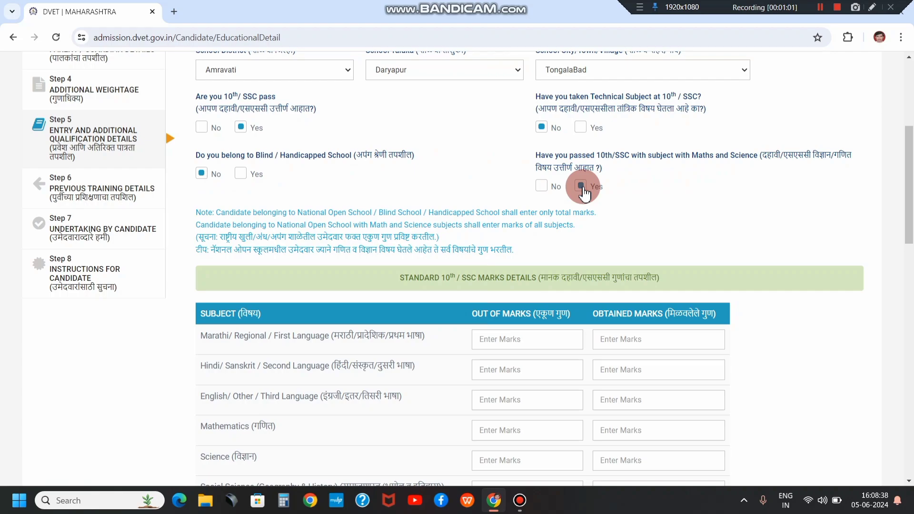
{"action": "scroll", "coordinate": [583, 191], "scroll_direction": "down", "scroll_amount": 1}
{"action": "scroll", "coordinate": [446, 143], "scroll_direction": "down", "scroll_amount": 5}
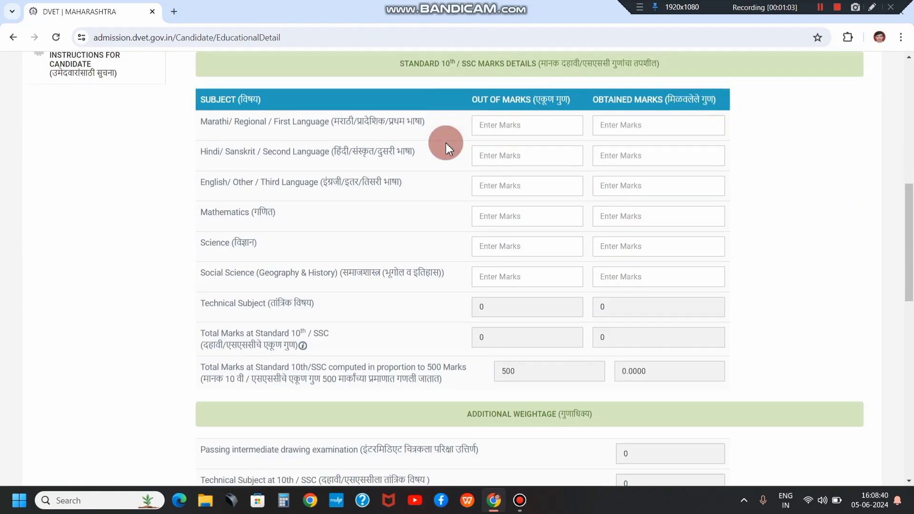
{"action": "scroll", "coordinate": [439, 146], "scroll_direction": "up", "scroll_amount": 3}
{"action": "scroll", "coordinate": [437, 146], "scroll_direction": "down", "scroll_amount": 2}
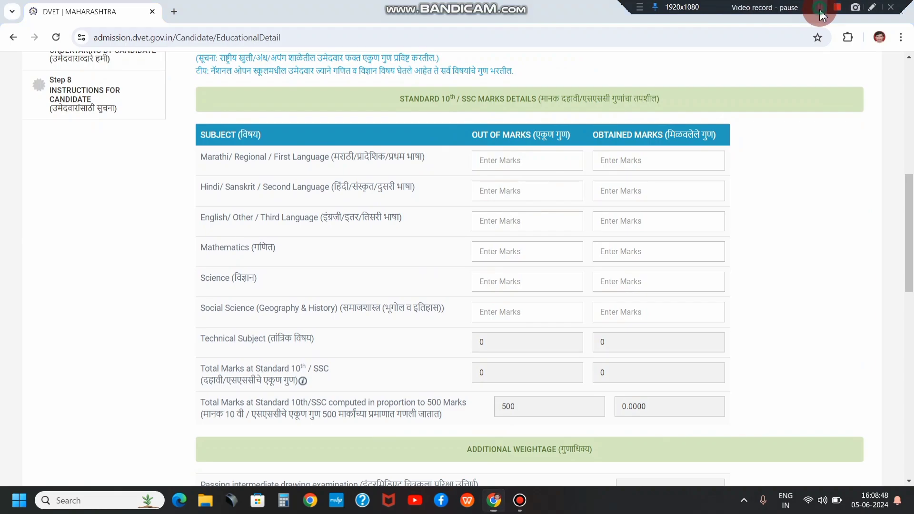
{"action": "left_click", "coordinate": [820, 7]}
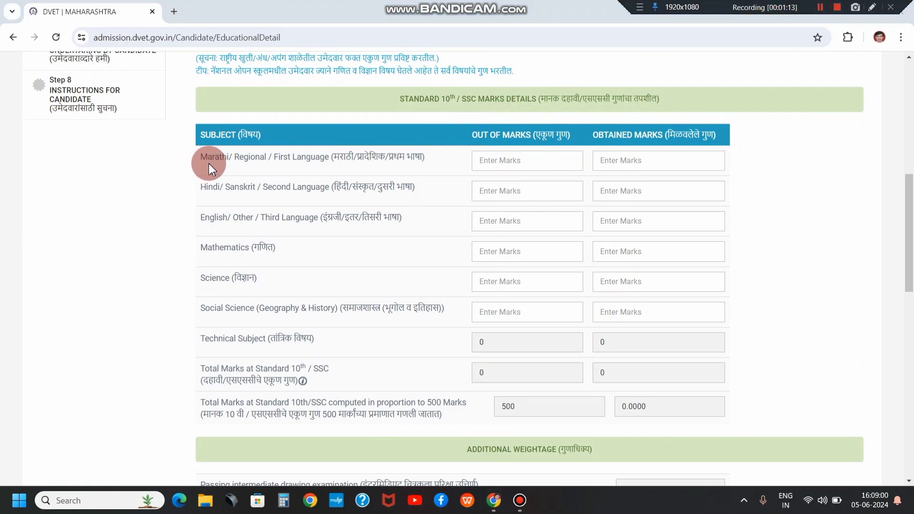
Enter 100 as out-of marks and 85 as obtained marks for Marathi / Regional / First Language
{"action": "left_click", "coordinate": [511, 163]}
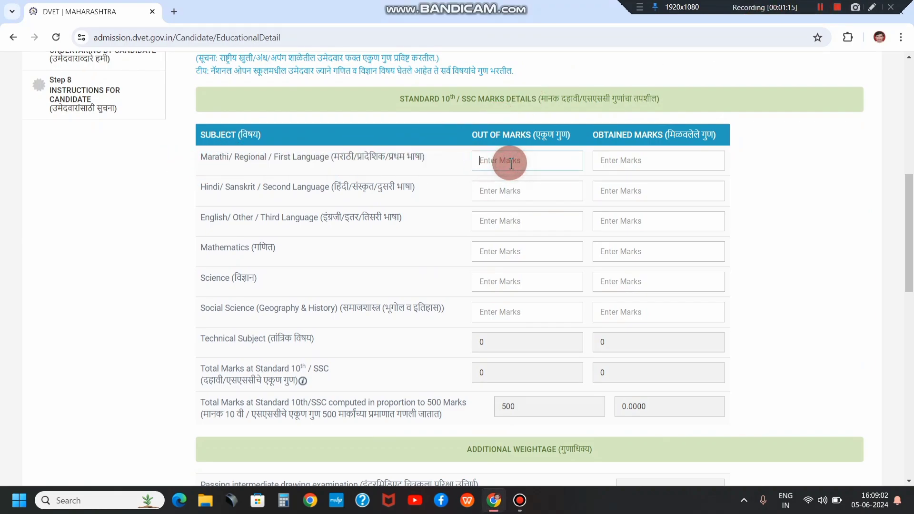
{"action": "type", "text": "8"}
{"action": "type", "text": "1"}
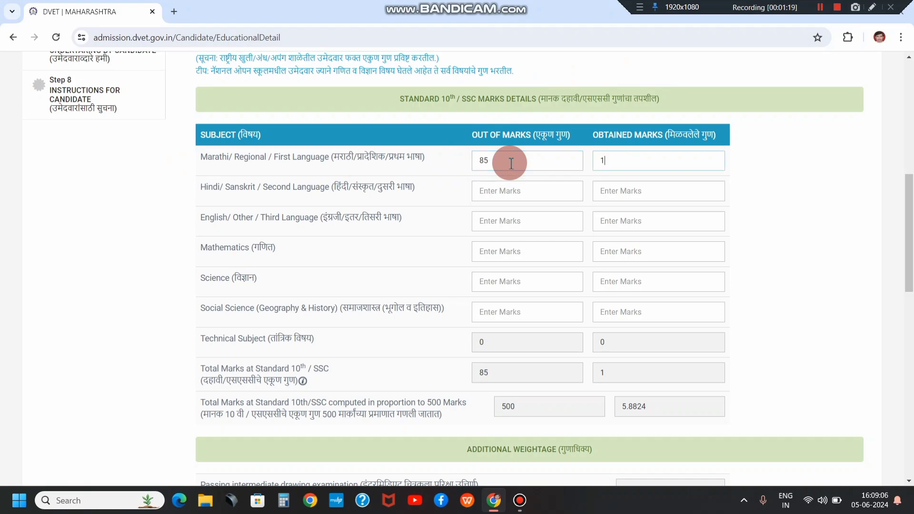
{"action": "double_click", "coordinate": [511, 163]}
{"action": "type", "text": "100"}
{"action": "type", "text": "85"}
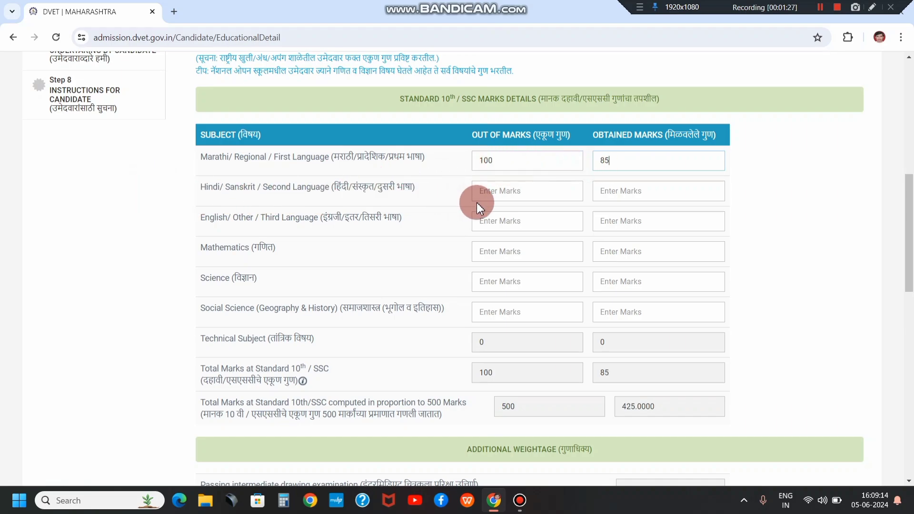
Enter 100 as out-of marks and 56 as obtained marks for Hindi / Sanskrit / Second Language
{"action": "left_click", "coordinate": [524, 192]}
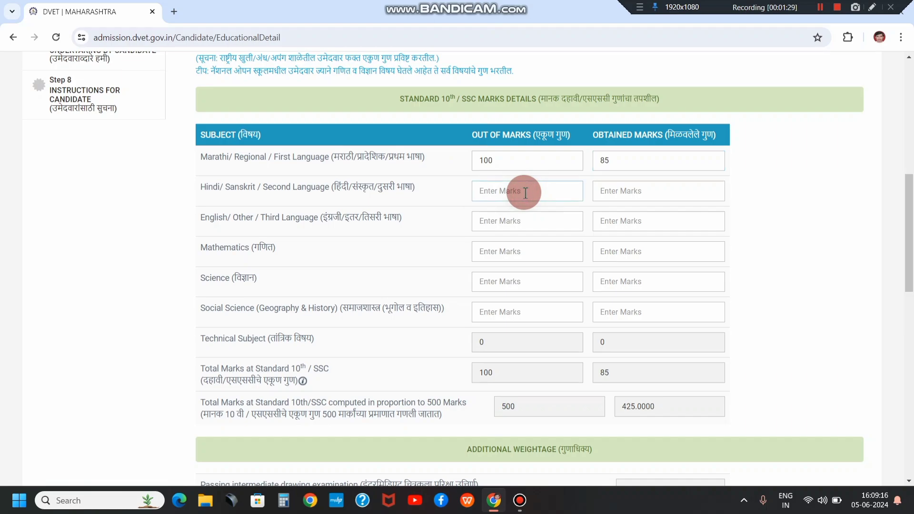
{"action": "type", "text": "1"}
{"action": "type", "text": "00"}
{"action": "type", "text": "56"}
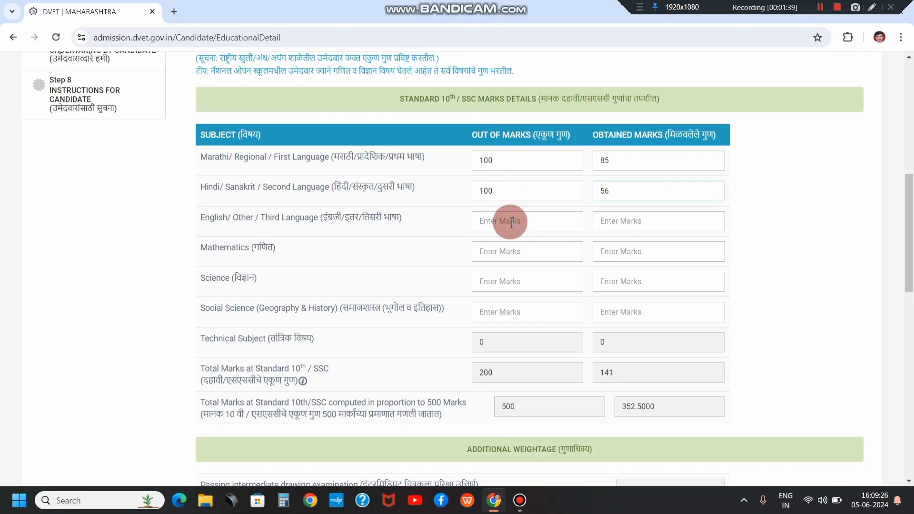
Enter 100 as out-of marks and 54 as obtained marks for English / Other / Third Language
{"action": "left_click", "coordinate": [512, 222]}
{"action": "type", "text": "100"}
{"action": "type", "text": "5"}
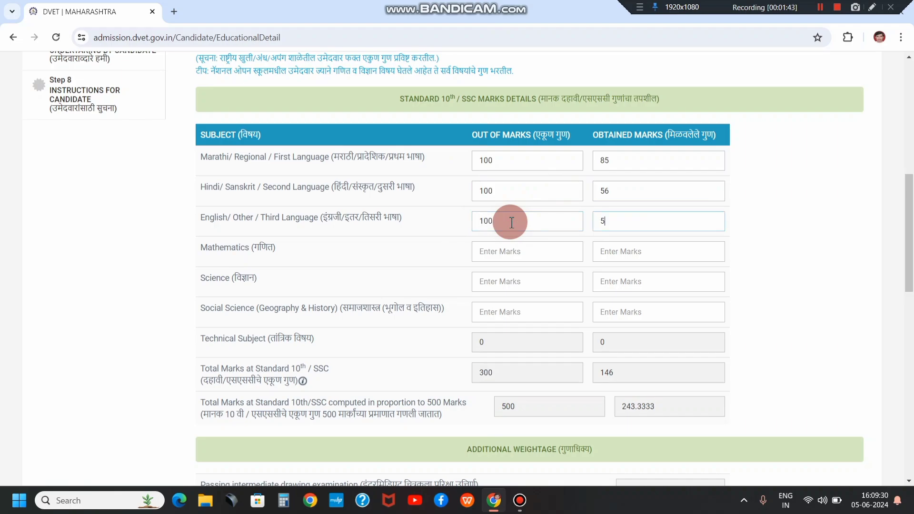
{"action": "type", "text": "4"}
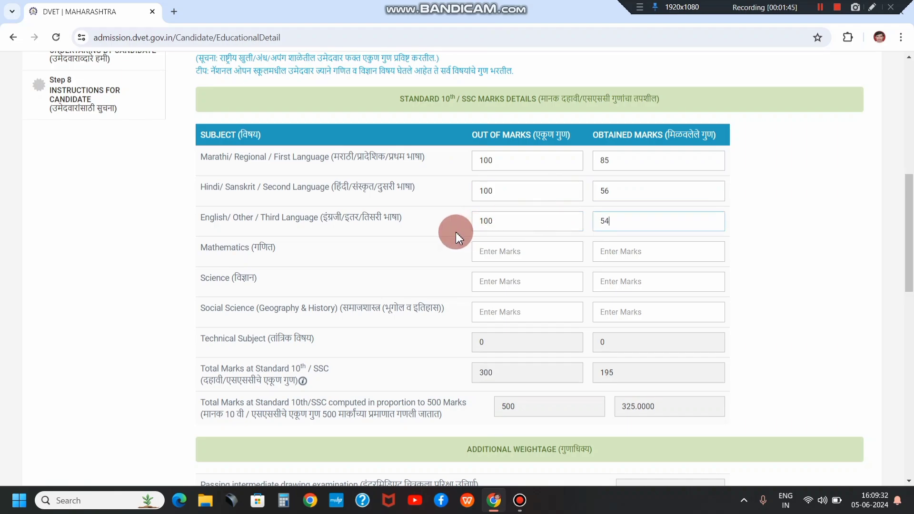
Enter 150 as out-of marks and 112 as obtained marks for Mathematics
{"action": "left_click", "coordinate": [509, 247]}
{"action": "type", "text": "150"}
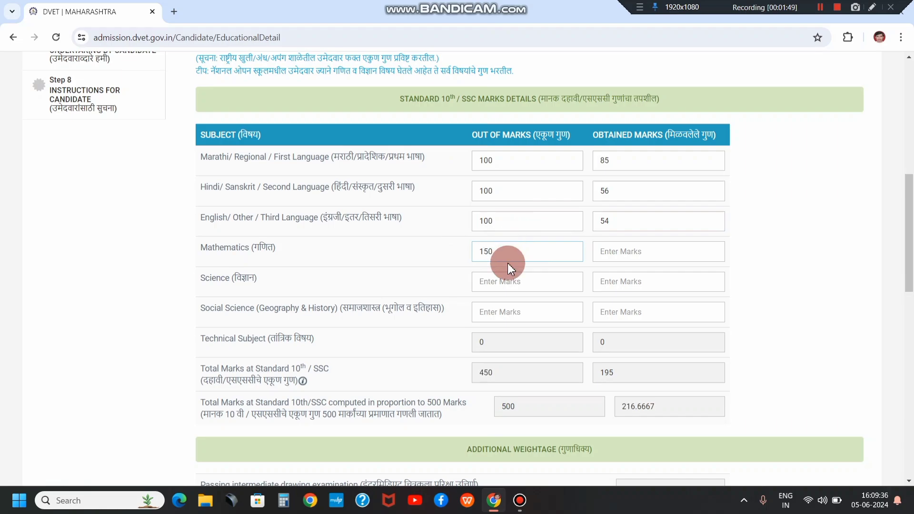
{"action": "key", "text": "Tab"}
{"action": "type", "text": "112"}
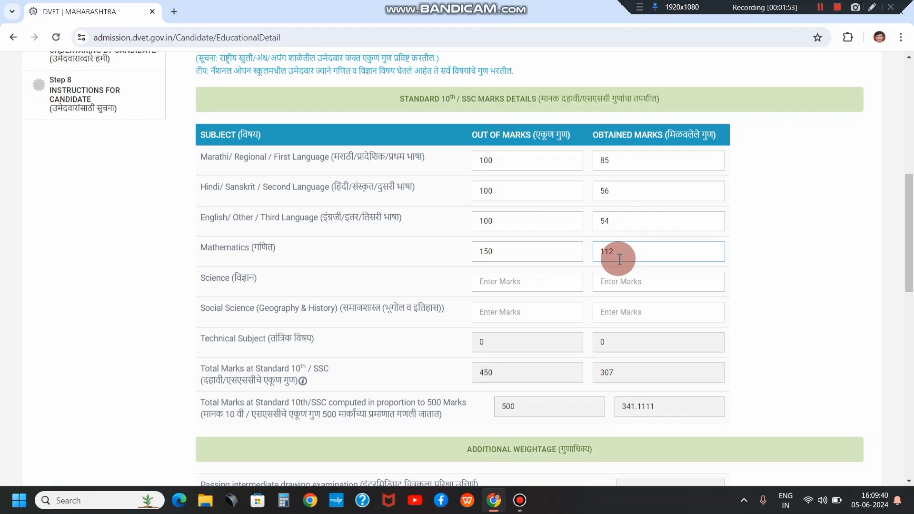
Enter 75 obtained out of 100 marks for Science and 123 obtained out of 150 for Social Science
{"action": "scroll", "coordinate": [618, 259], "scroll_direction": "down", "scroll_amount": 1}
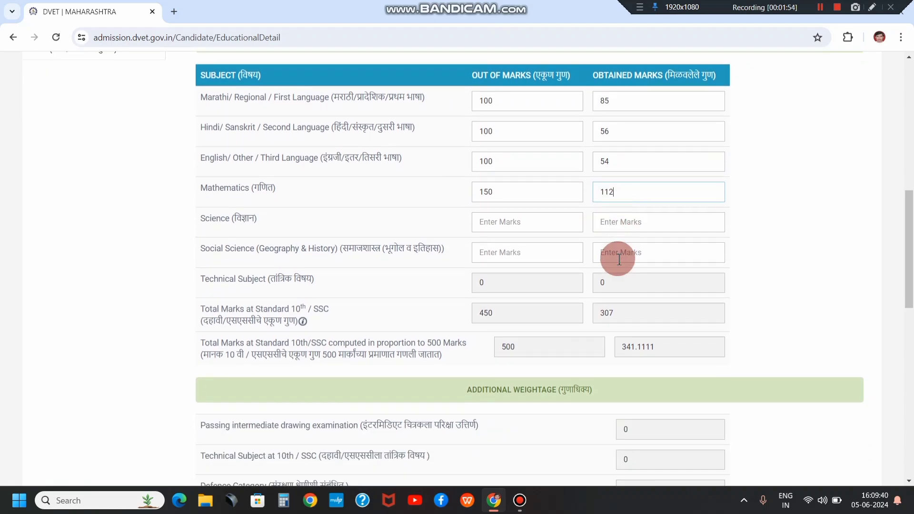
{"action": "left_click", "coordinate": [499, 222]}
{"action": "type", "text": "100"}
{"action": "key", "text": "Tab"}
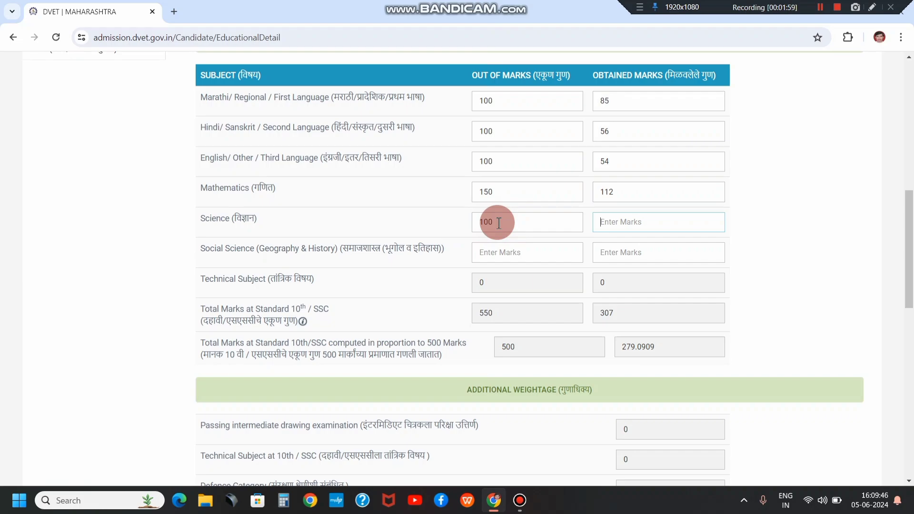
{"action": "type", "text": "75"}
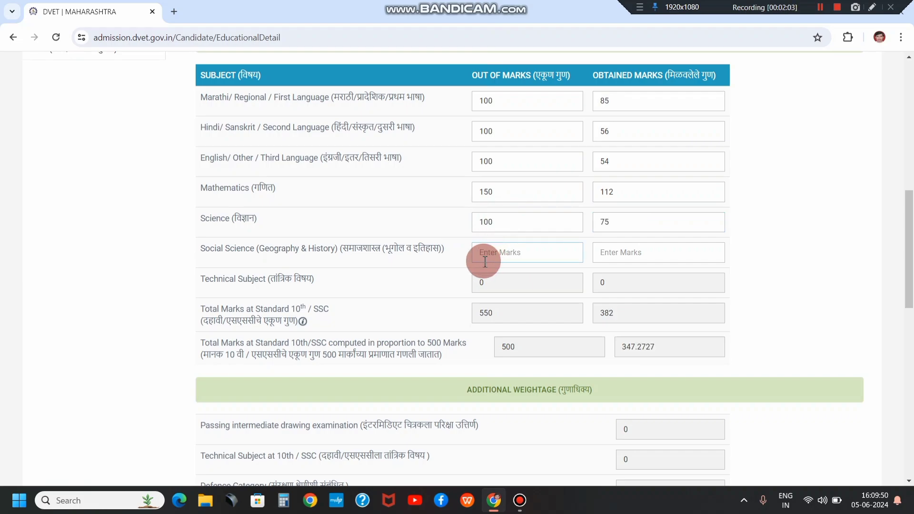
{"action": "type", "text": "150"}
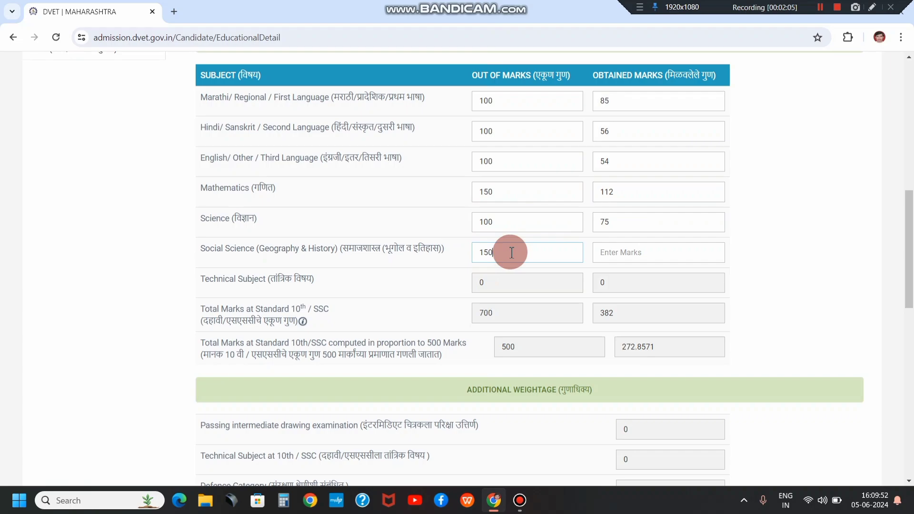
{"action": "type", "text": "123"}
Review the total 10th / SSC marks and the marks computed in proportion to 500
{"action": "scroll", "coordinate": [511, 253], "scroll_direction": "down", "scroll_amount": 2}
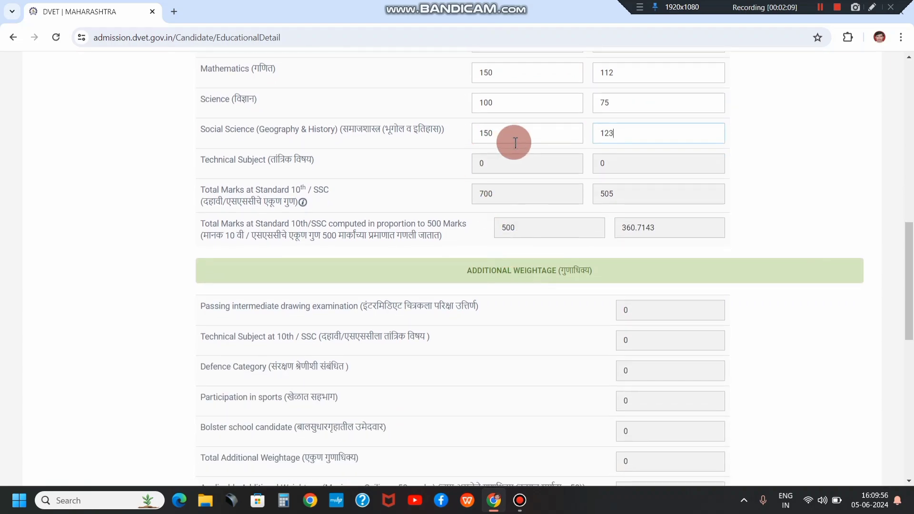
{"action": "double_click", "coordinate": [510, 136]}
{"action": "scroll", "coordinate": [533, 185], "scroll_direction": "down", "scroll_amount": 1}
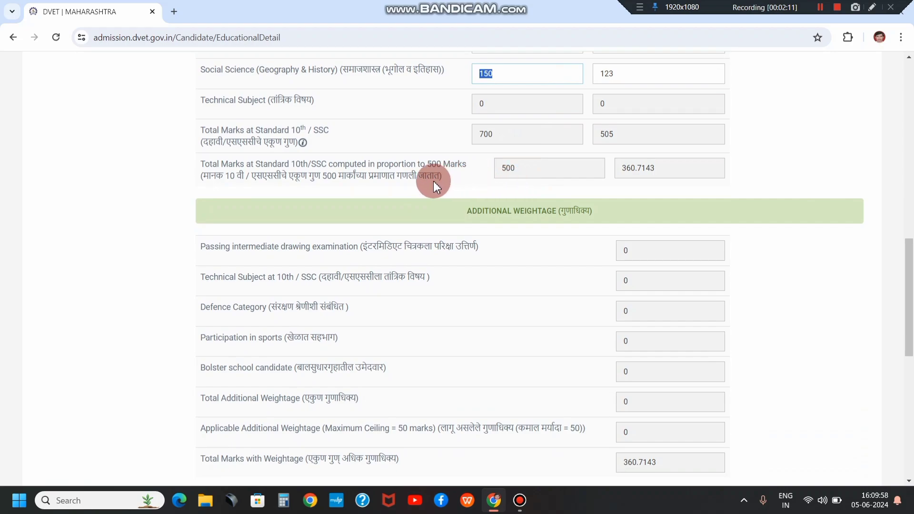
{"action": "double_click", "coordinate": [536, 166]}
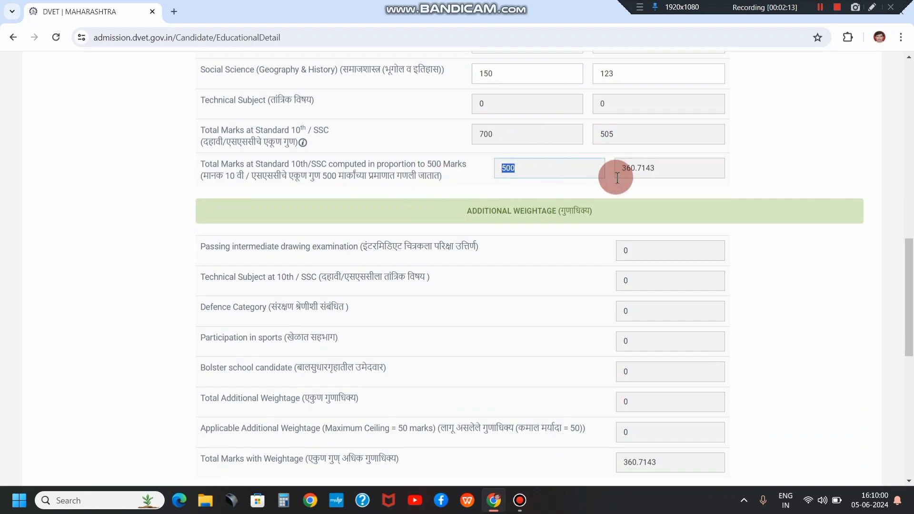
{"action": "scroll", "coordinate": [618, 178], "scroll_direction": "up", "scroll_amount": 1}
{"action": "left_click", "coordinate": [505, 219]}
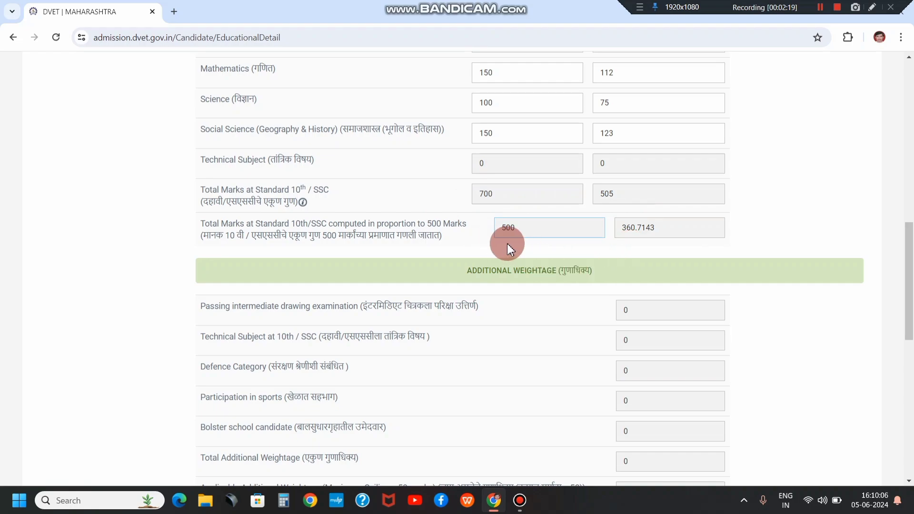
{"action": "double_click", "coordinate": [646, 228]}
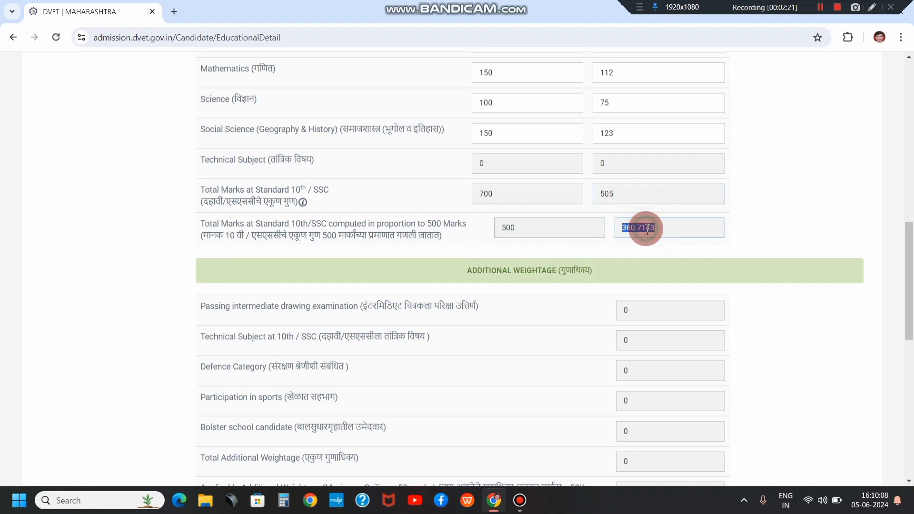
Review the additional weightage and the total marks and percentage for the ITI admission merit list
{"action": "scroll", "coordinate": [647, 230], "scroll_direction": "down", "scroll_amount": 1}
{"action": "scroll", "coordinate": [646, 229], "scroll_direction": "down", "scroll_amount": 2}
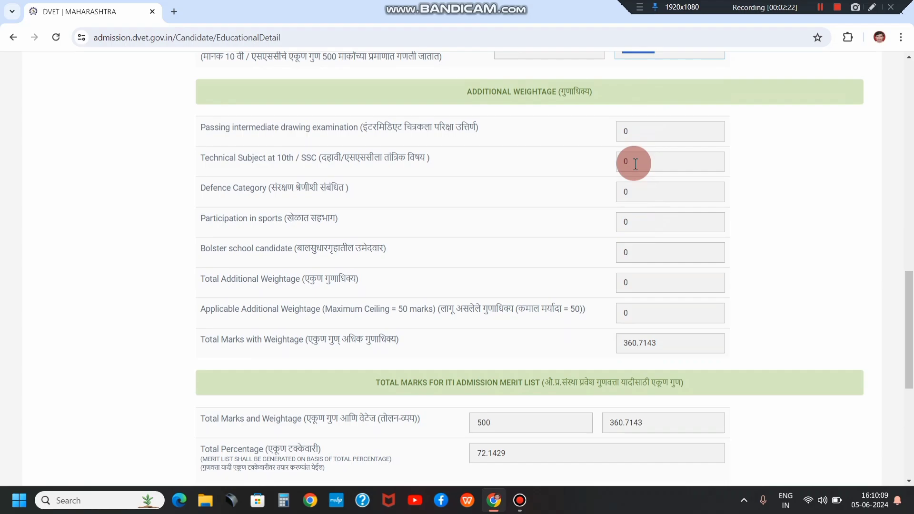
{"action": "double_click", "coordinate": [628, 136]}
{"action": "scroll", "coordinate": [591, 204], "scroll_direction": "down", "scroll_amount": 5}
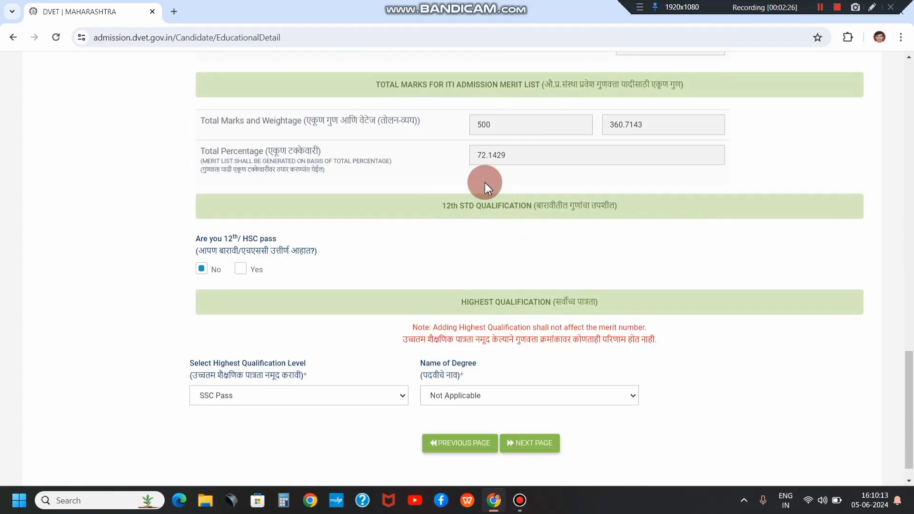
{"action": "double_click", "coordinate": [475, 155]}
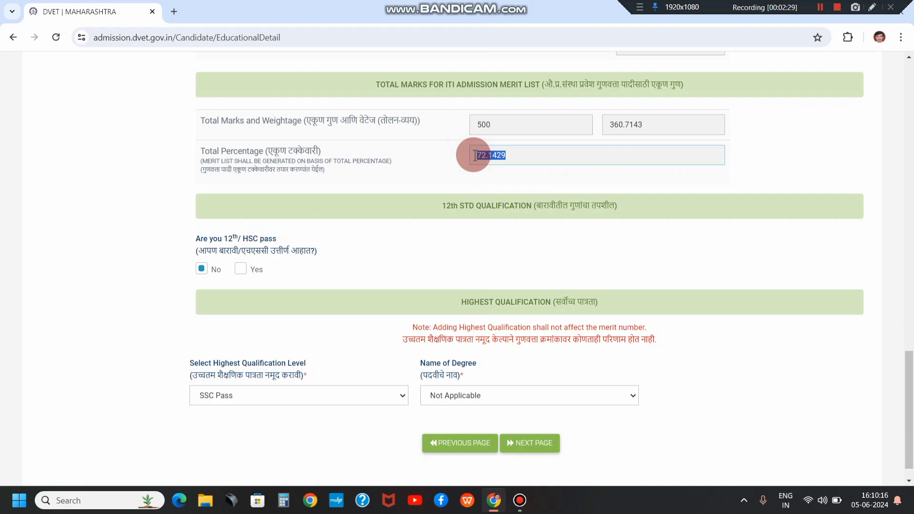
{"action": "double_click", "coordinate": [491, 122]}
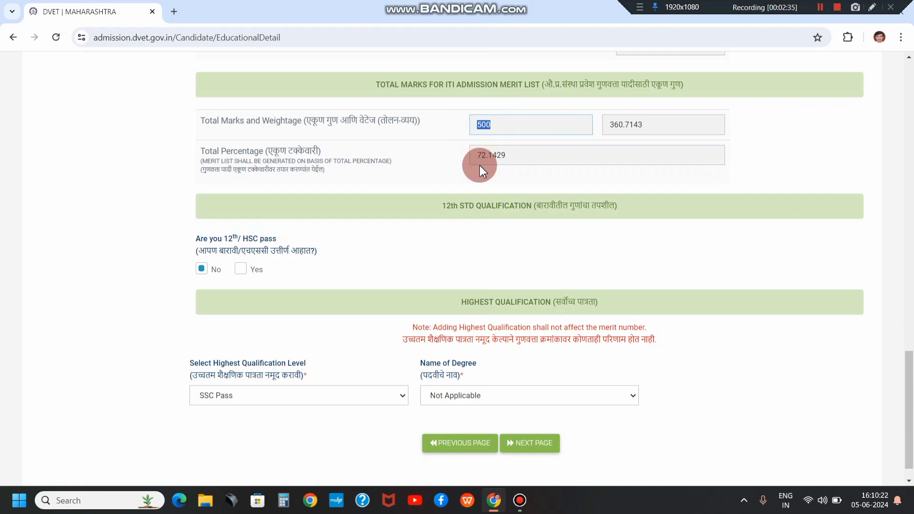
Answer Yes to the 12th / HSC pass question and acknowledge the Geo Informatics Assistant trade warning
{"action": "scroll", "coordinate": [351, 188], "scroll_direction": "down", "scroll_amount": 1}
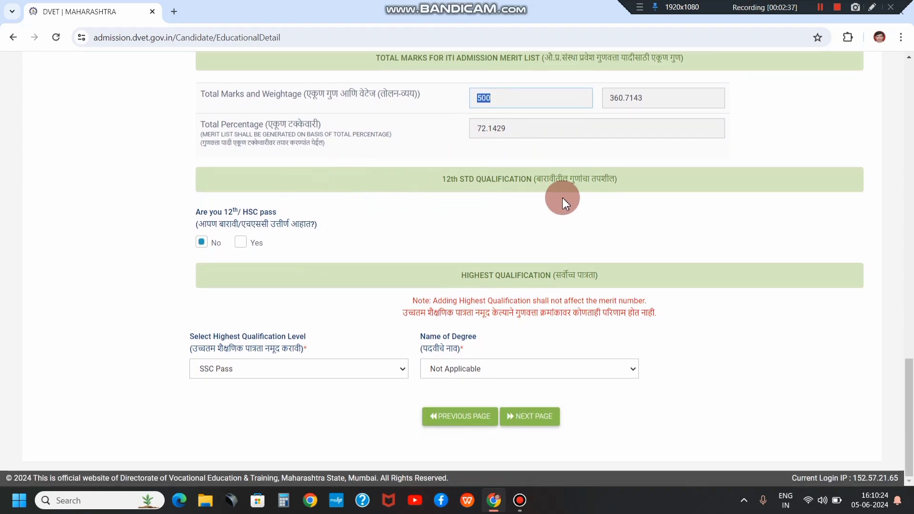
{"action": "left_click_drag", "start_coordinate": [213, 214], "coordinate": [288, 216]}
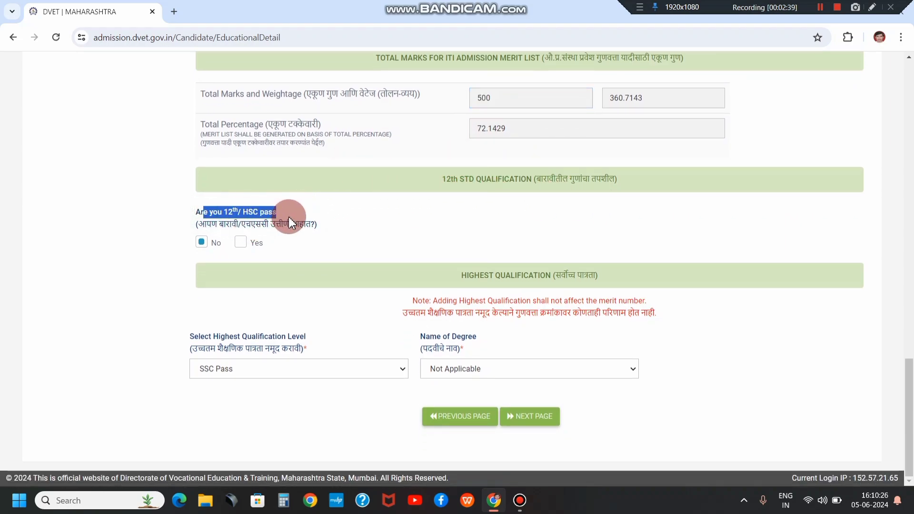
{"action": "left_click", "coordinate": [246, 254]}
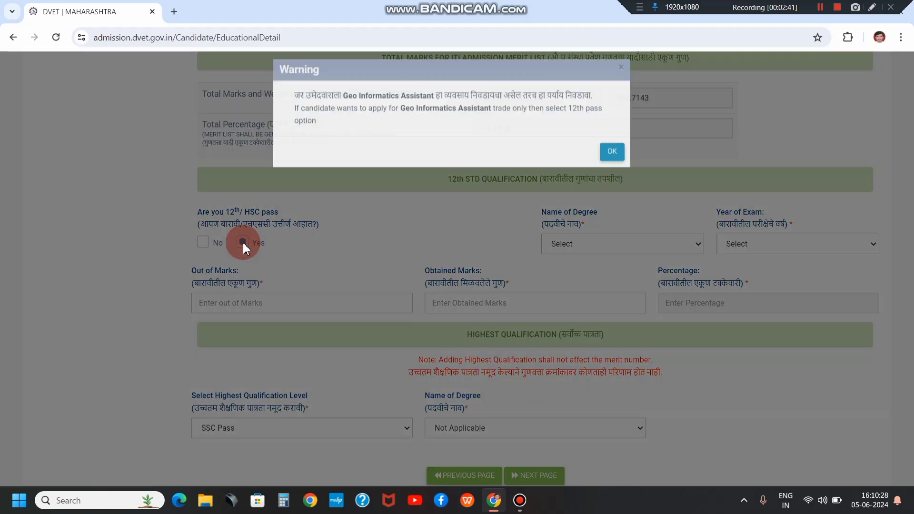
{"action": "left_click", "coordinate": [612, 162]}
Set the 12th / HSC degree name to Commerce and the year of exam to 2010
{"action": "scroll", "coordinate": [368, 178], "scroll_direction": "down", "scroll_amount": 2}
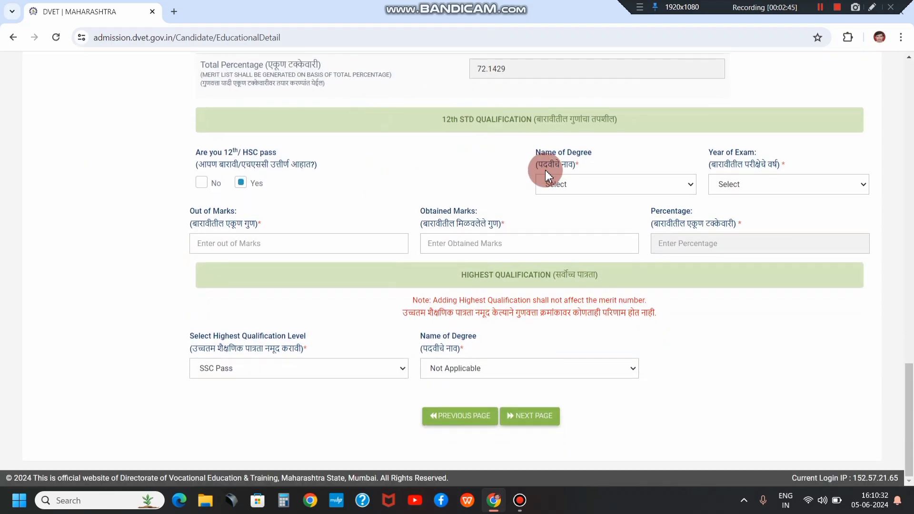
{"action": "left_click", "coordinate": [558, 183]}
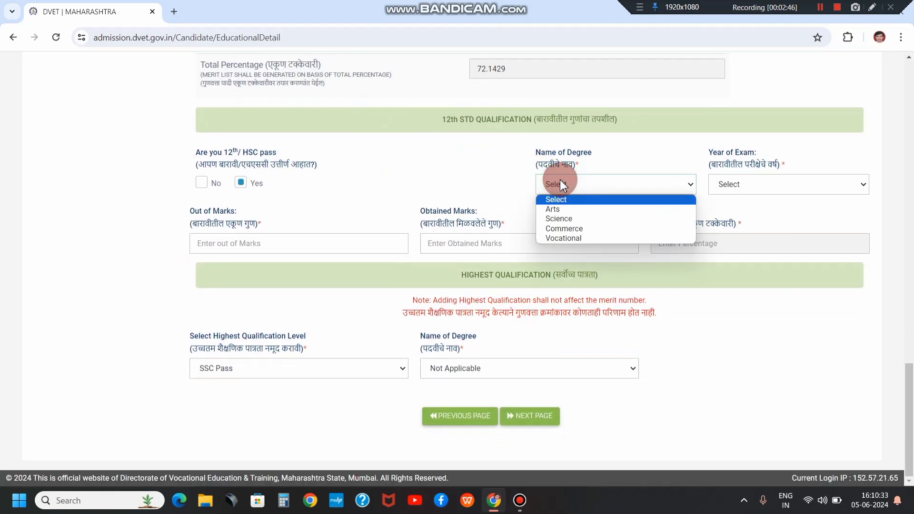
{"action": "left_click", "coordinate": [563, 230]}
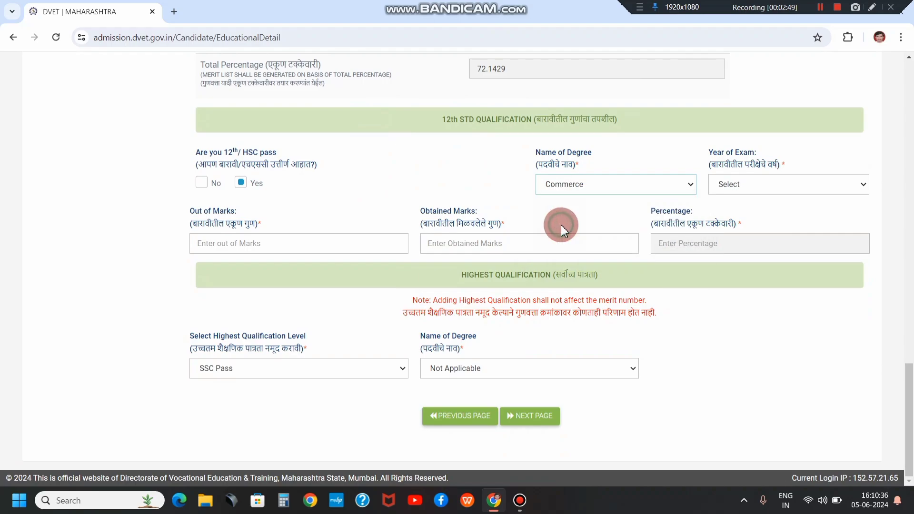
{"action": "left_click", "coordinate": [759, 184]}
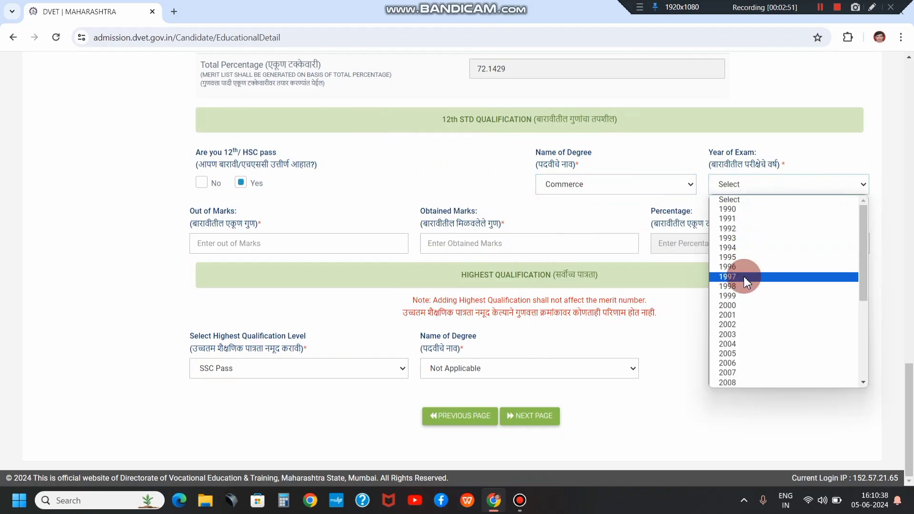
{"action": "scroll", "coordinate": [742, 285], "scroll_direction": "down", "scroll_amount": 5}
{"action": "left_click", "coordinate": [730, 248]}
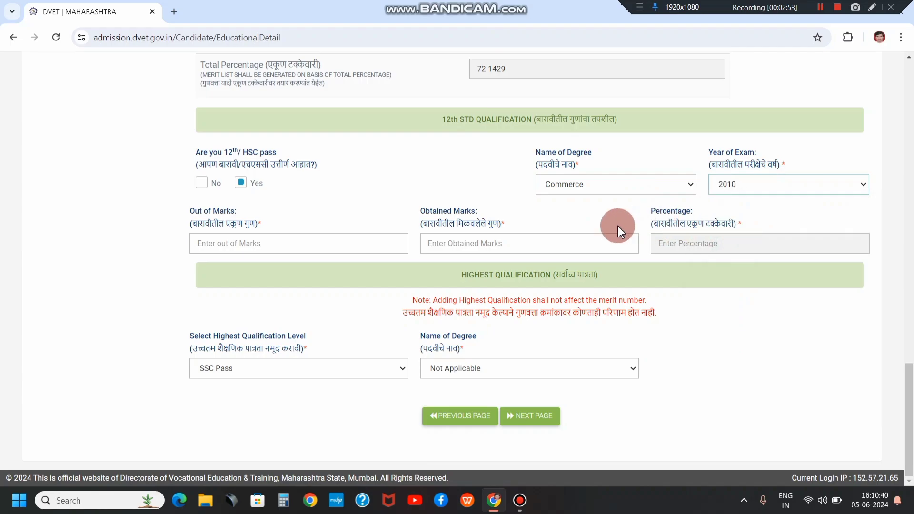
Enter 650 as the 12th / HSC out-of marks and 450 as the obtained marks
{"action": "left_click", "coordinate": [255, 241]}
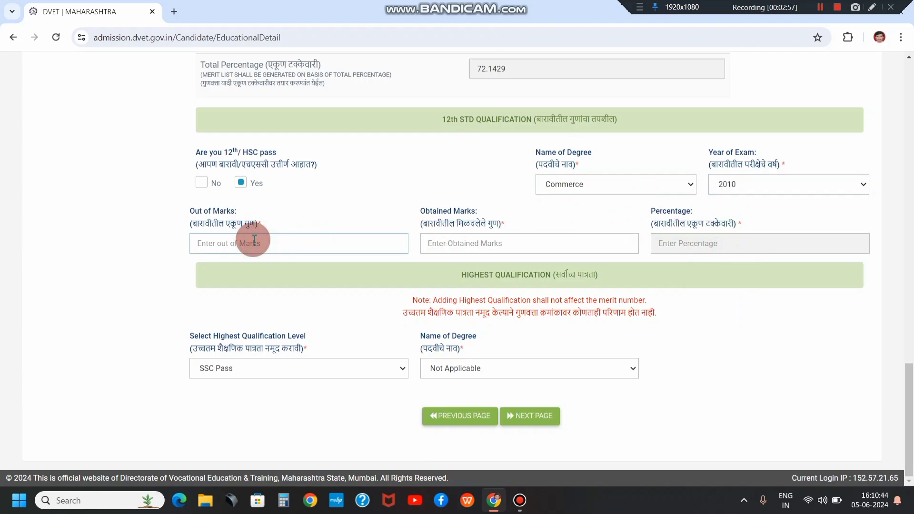
{"action": "type", "text": "650"}
{"action": "left_click", "coordinate": [445, 240]}
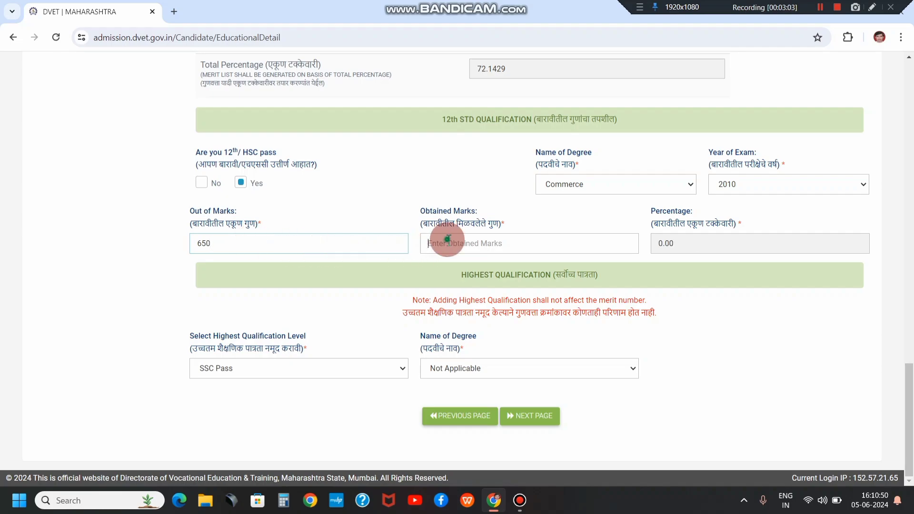
{"action": "type", "text": "650"}
{"action": "key", "text": "BackSpace"}
{"action": "key", "text": "BackSpace"}
{"action": "key", "text": "BackSpace"}
{"action": "type", "text": "450"}
{"action": "key", "text": "Tab"}
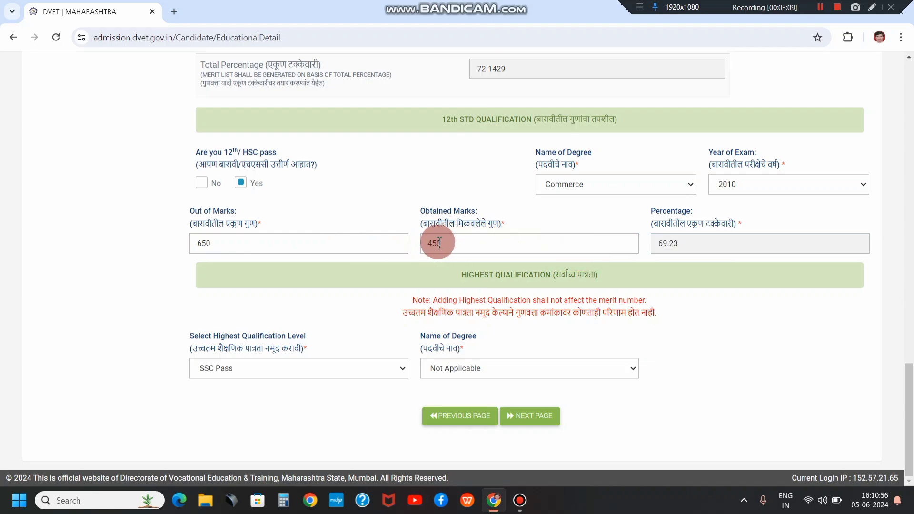
View the available highest qualification levels, keeping SSC Pass selected
{"action": "left_click", "coordinate": [221, 373]}
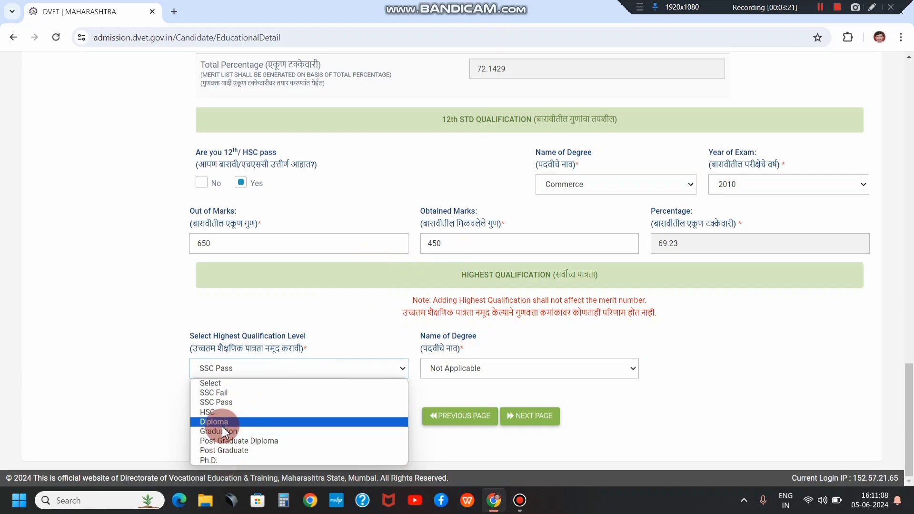
{"action": "left_click", "coordinate": [373, 342]}
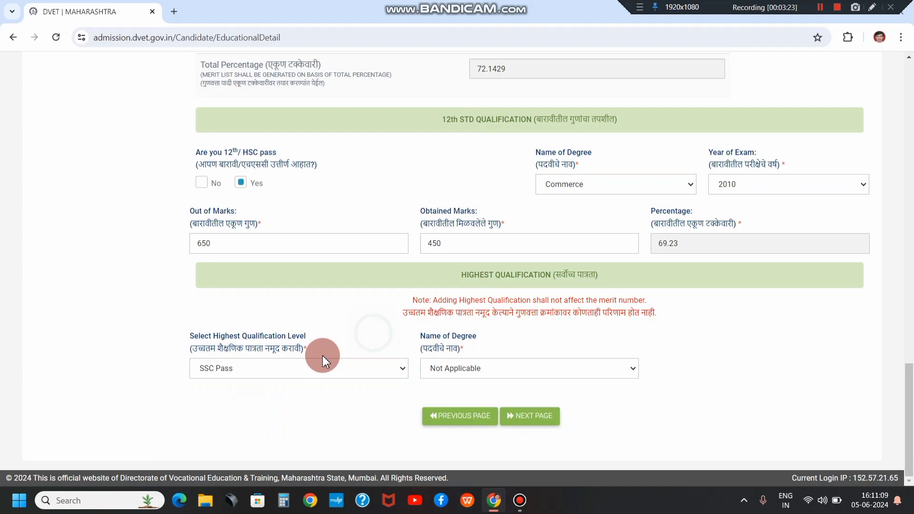
Try Graduation as the highest qualification level, view its degree options, and return the level to SSC Pass
{"action": "left_click", "coordinate": [464, 370]}
{"action": "left_click", "coordinate": [378, 385]}
{"action": "left_click", "coordinate": [259, 374]}
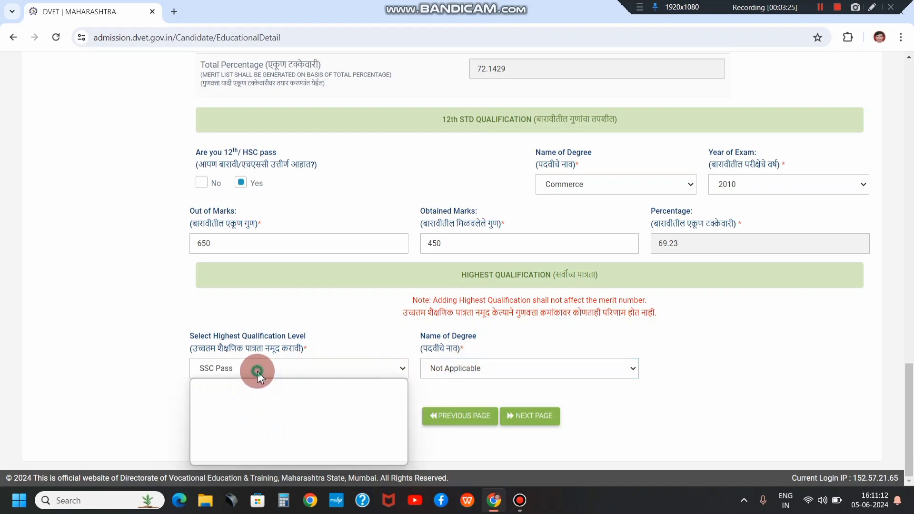
{"action": "left_click", "coordinate": [198, 433]}
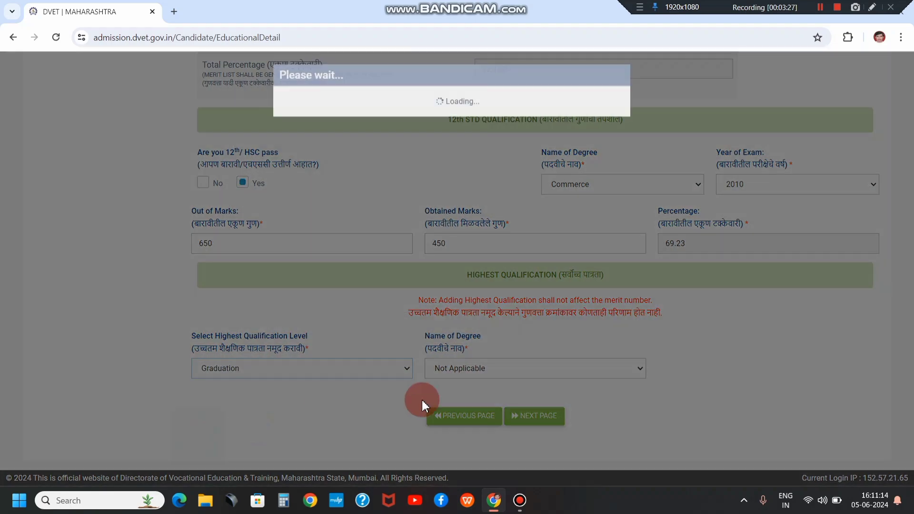
{"action": "left_click", "coordinate": [481, 364]}
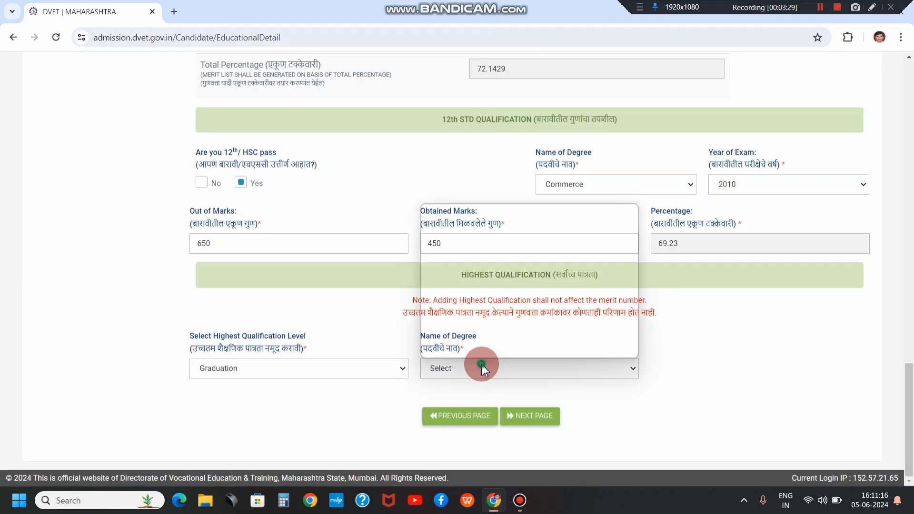
{"action": "left_click", "coordinate": [369, 375]}
{"action": "left_click", "coordinate": [233, 401]}
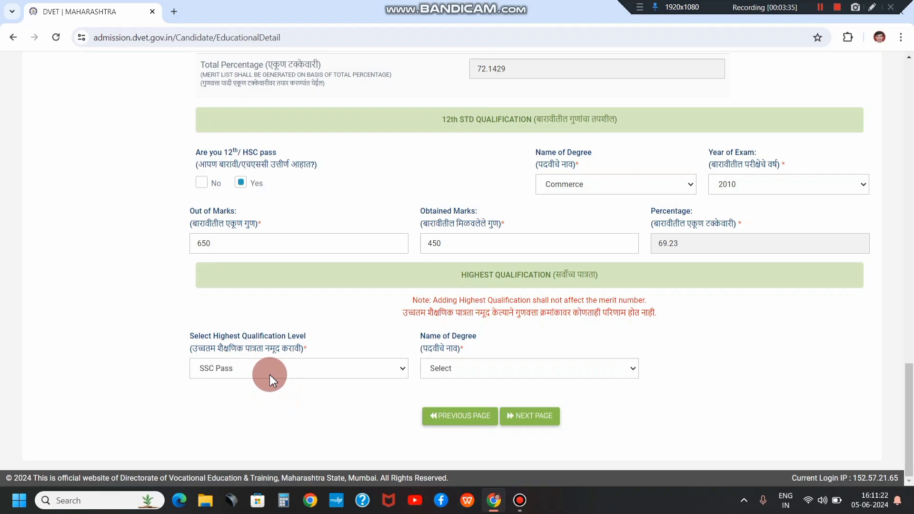
Set the highest qualification level to HSC with Commerce as the degree, and continue to the previous training details
{"action": "left_click", "coordinate": [269, 375]}
{"action": "left_click", "coordinate": [217, 413]}
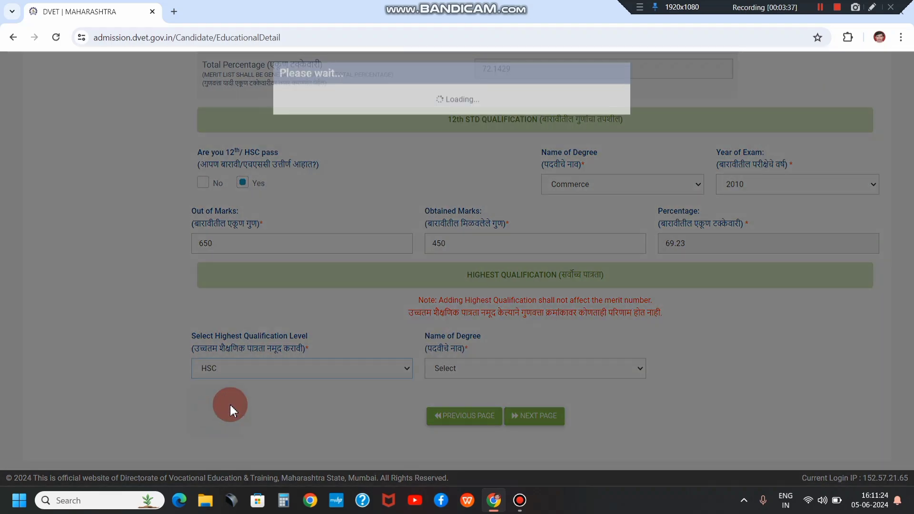
{"action": "left_click", "coordinate": [449, 369]}
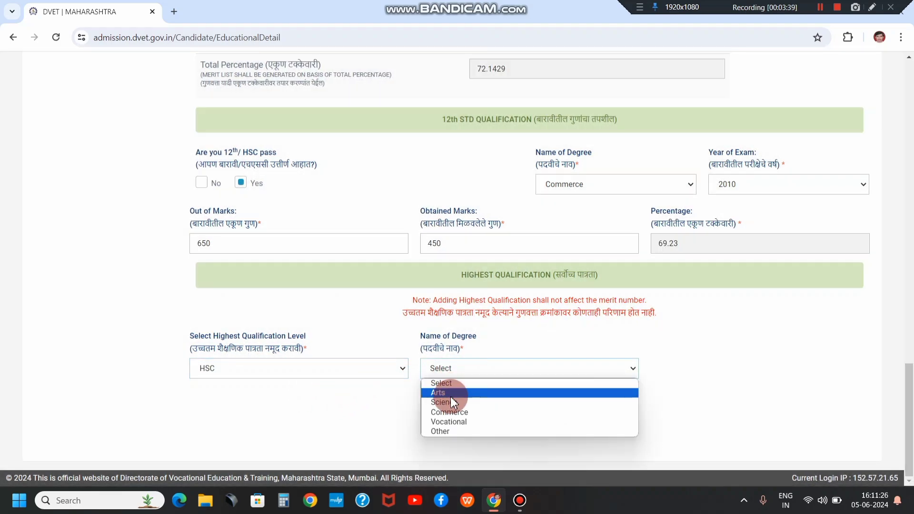
{"action": "left_click", "coordinate": [450, 416]}
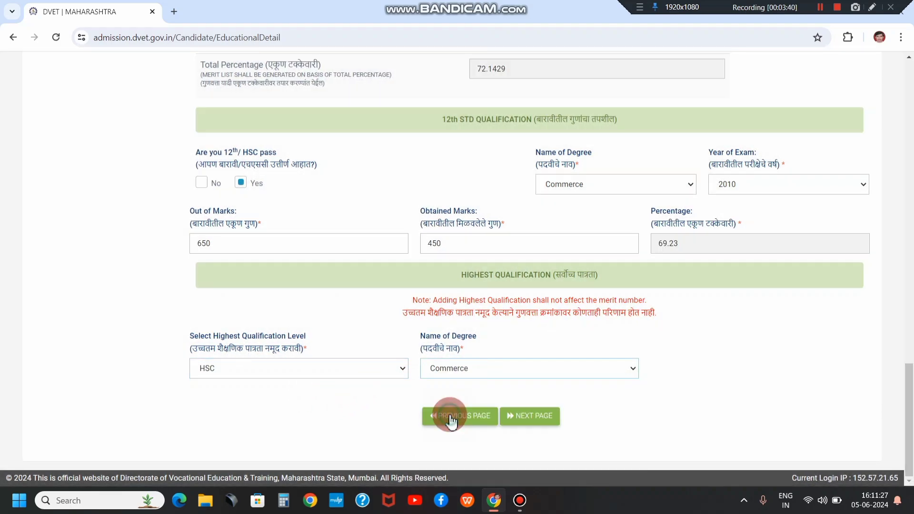
{"action": "left_click", "coordinate": [821, 7]}
{"action": "left_click", "coordinate": [821, 8]}
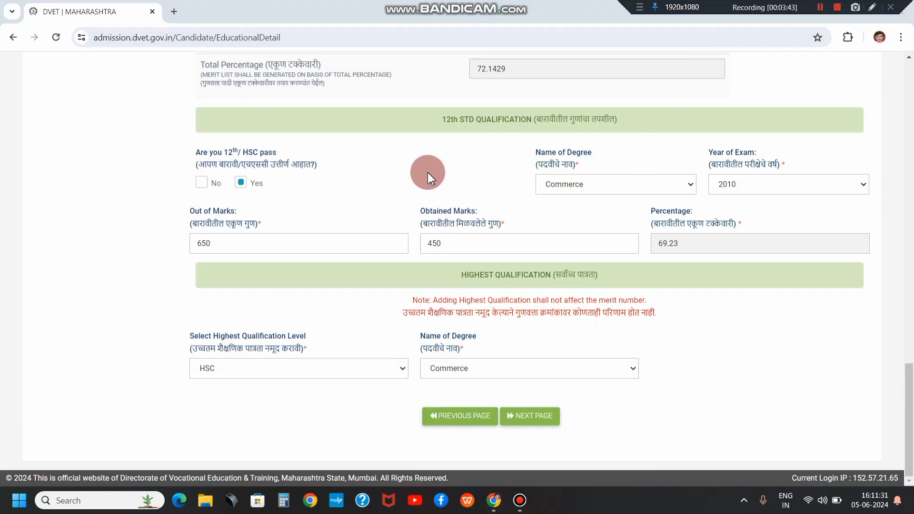
{"action": "left_click", "coordinate": [528, 418]}
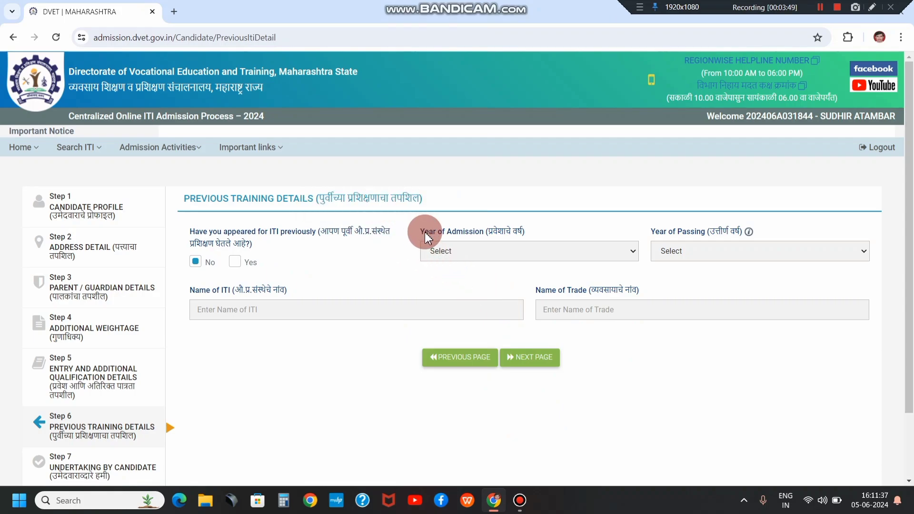
Try Yes for having appeared for ITI previously, view the year of admission options, and return the answer to No
{"action": "scroll", "coordinate": [388, 253], "scroll_direction": "down", "scroll_amount": 2}
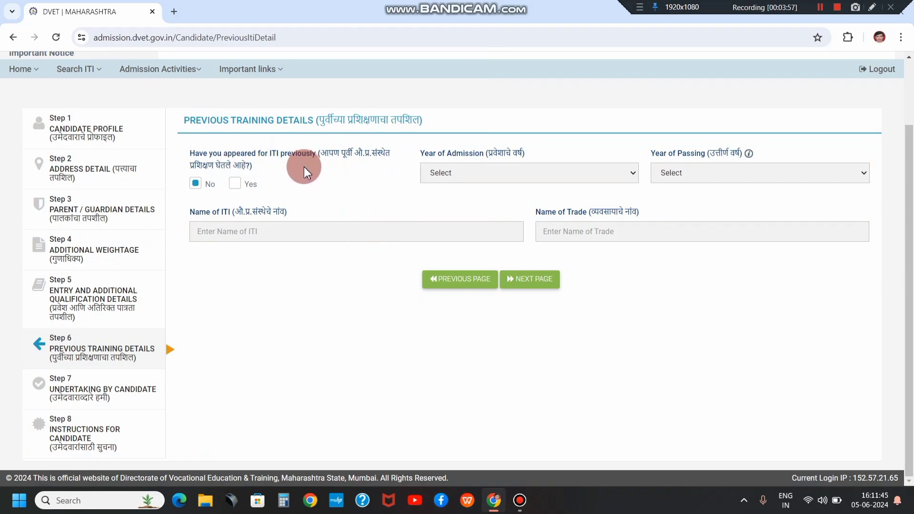
{"action": "left_click", "coordinate": [235, 184]}
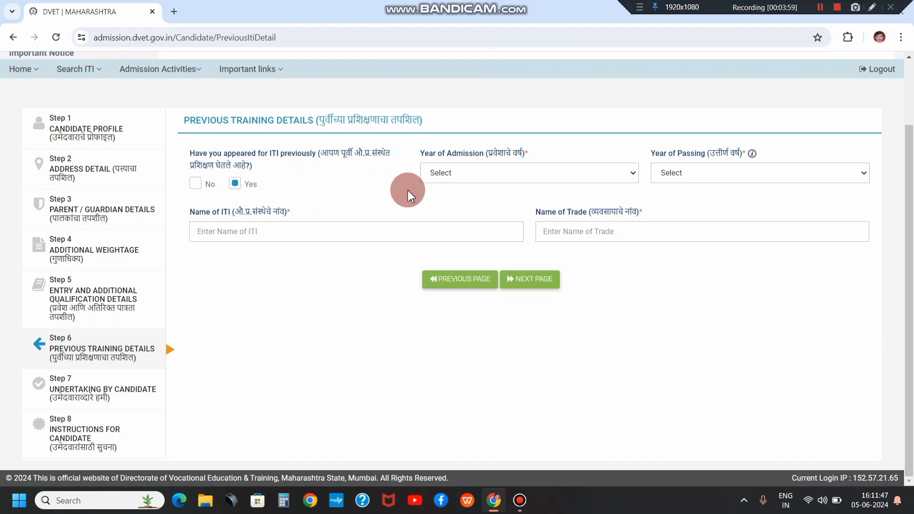
{"action": "left_click", "coordinate": [517, 176]}
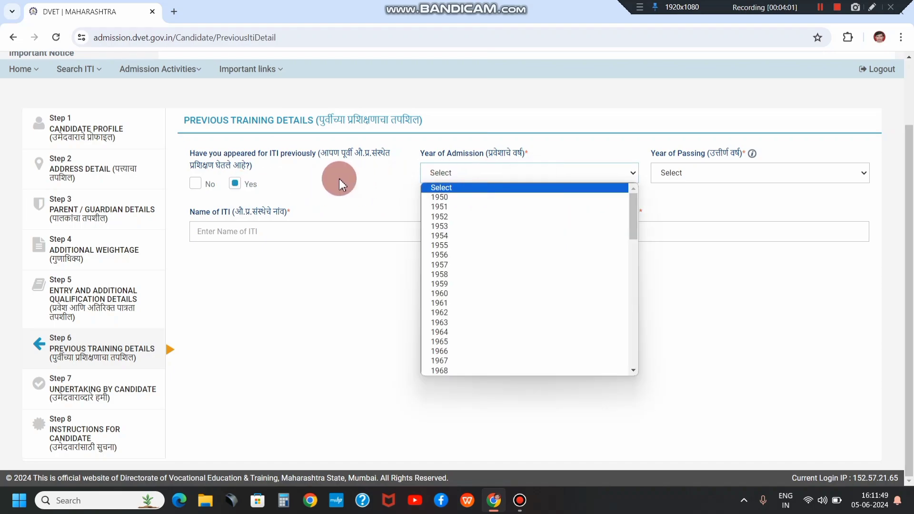
{"action": "left_click", "coordinate": [206, 182]}
{"action": "left_click", "coordinate": [250, 185]}
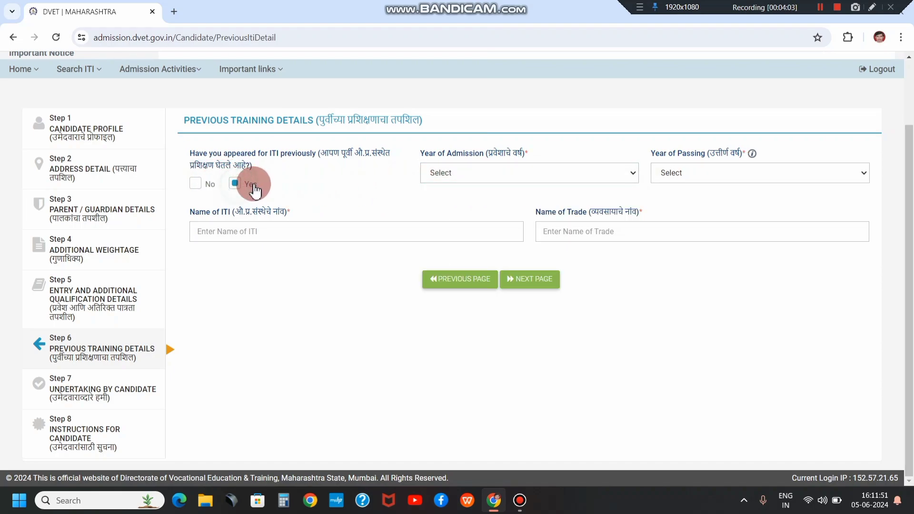
{"action": "left_click", "coordinate": [196, 184]}
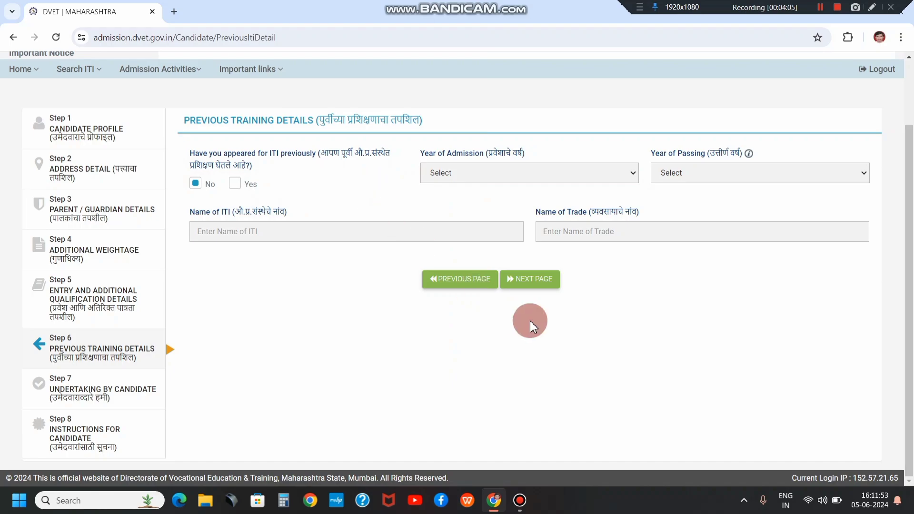
Continue to the candidate undertaking and select Amravati as the home district
{"action": "left_click", "coordinate": [542, 285]}
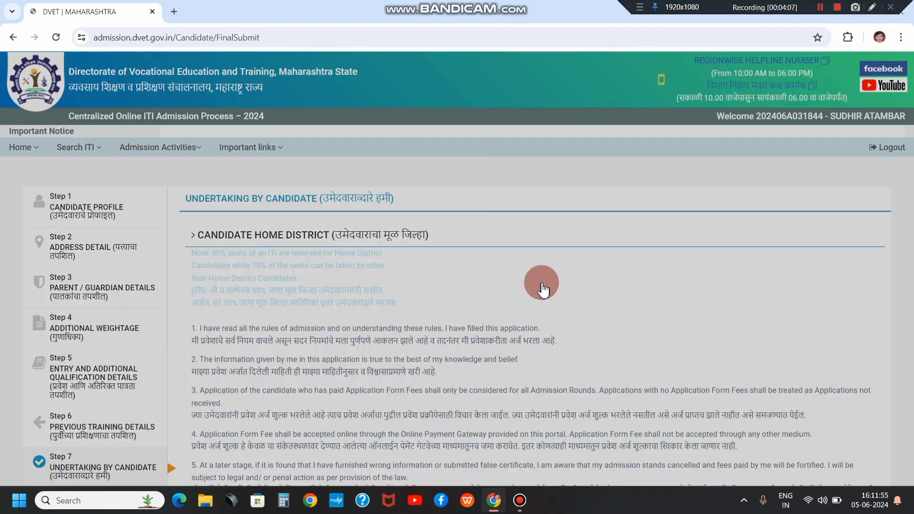
{"action": "scroll", "coordinate": [314, 227], "scroll_direction": "down", "scroll_amount": 2}
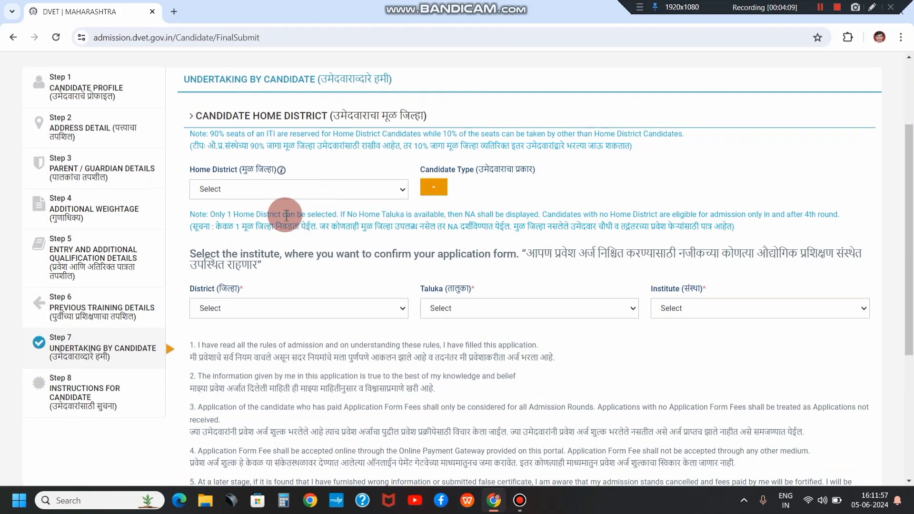
{"action": "left_click", "coordinate": [233, 195]}
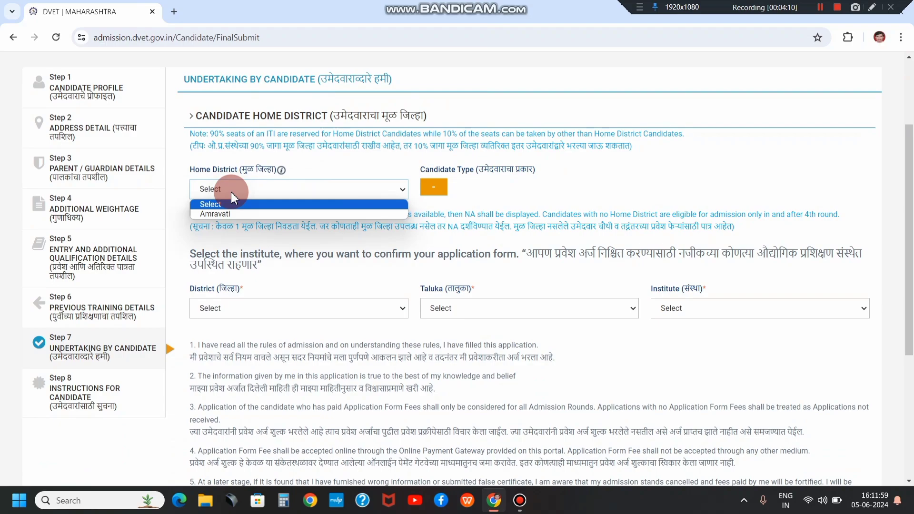
{"action": "left_click", "coordinate": [215, 214]}
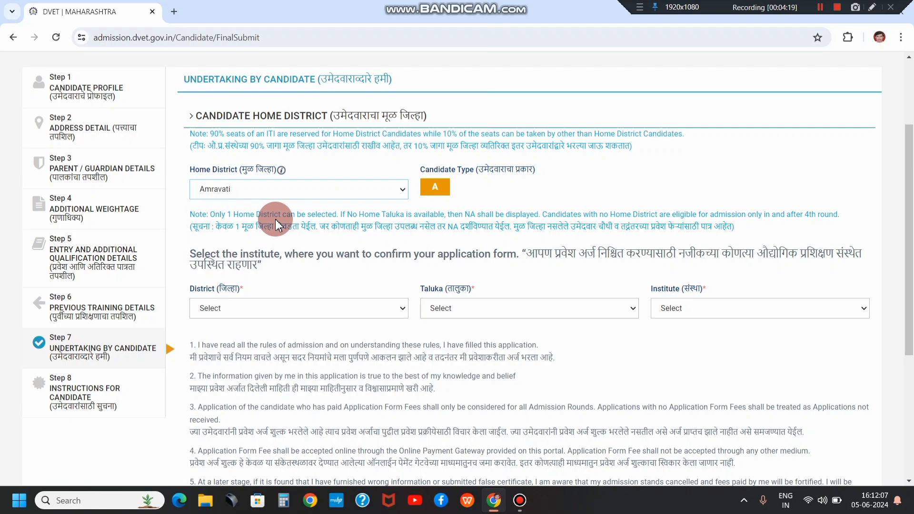
{"action": "left_click", "coordinate": [251, 193]}
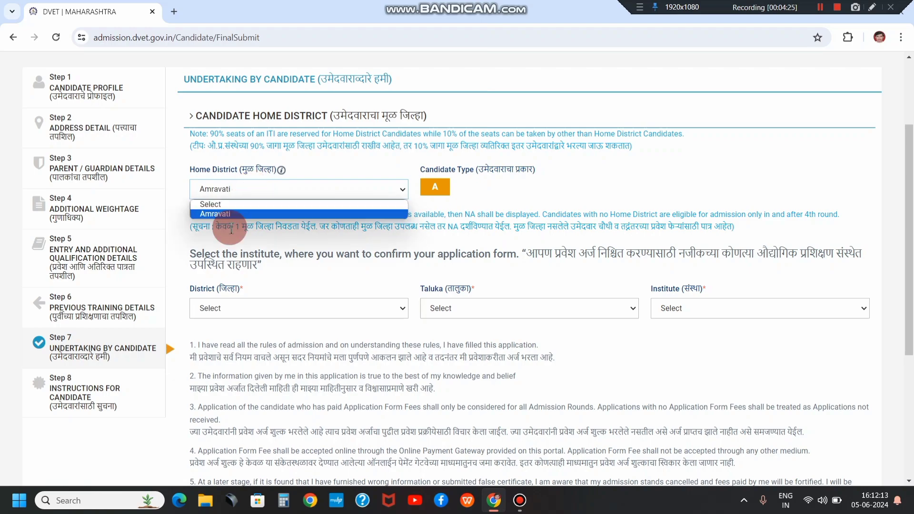
{"action": "left_click", "coordinate": [228, 217]}
{"action": "scroll", "coordinate": [295, 245], "scroll_direction": "down", "scroll_amount": 2}
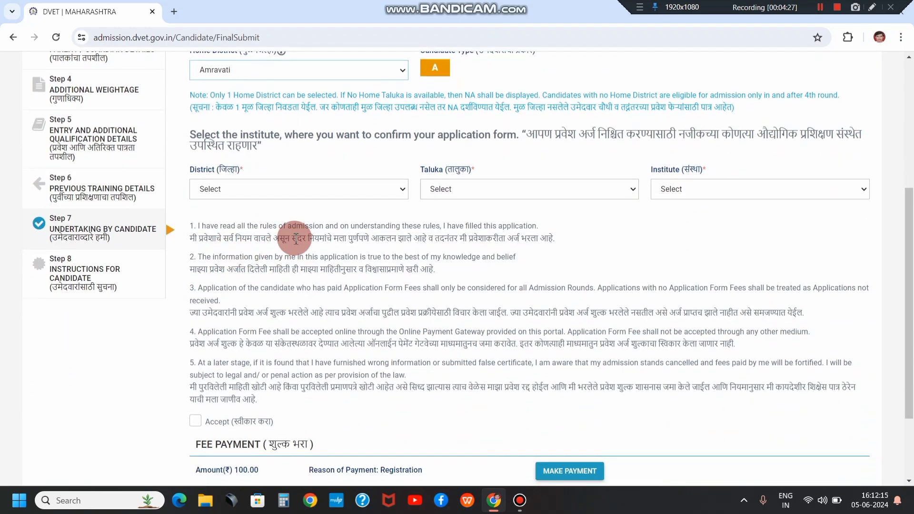
{"action": "scroll", "coordinate": [300, 236], "scroll_direction": "up", "scroll_amount": 2}
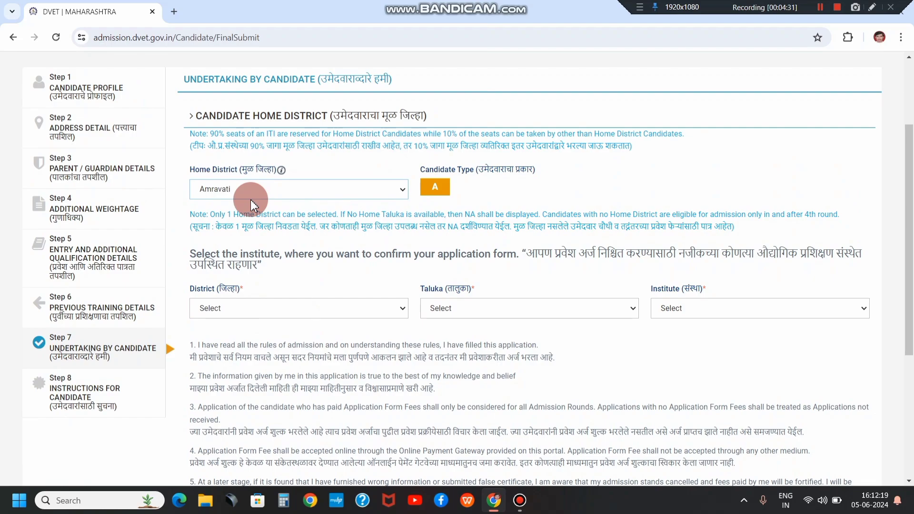
{"action": "left_click", "coordinate": [246, 191]}
{"action": "left_click", "coordinate": [233, 237]}
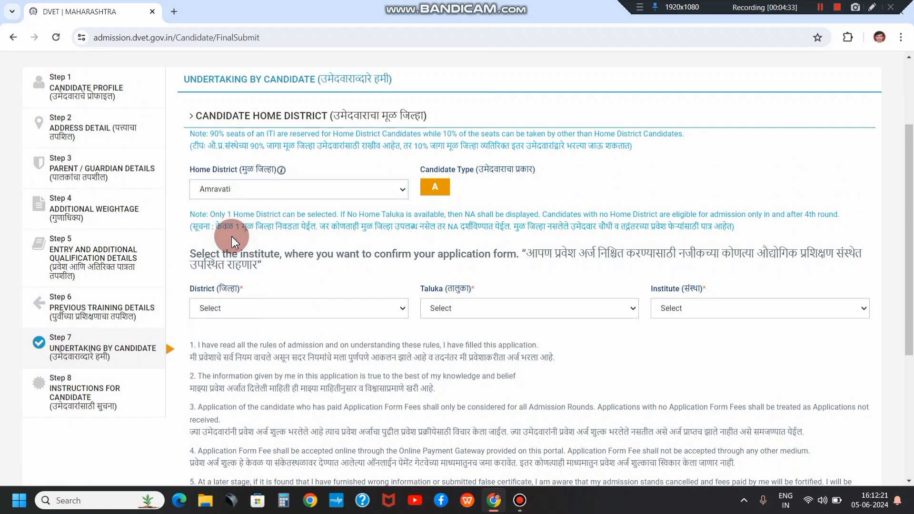
Choose Amravati district, Daryapur taluka and the Government Industrial Training Institute, Daryapur as the institute for confirming the application form
{"action": "scroll", "coordinate": [229, 243], "scroll_direction": "down", "scroll_amount": 2}
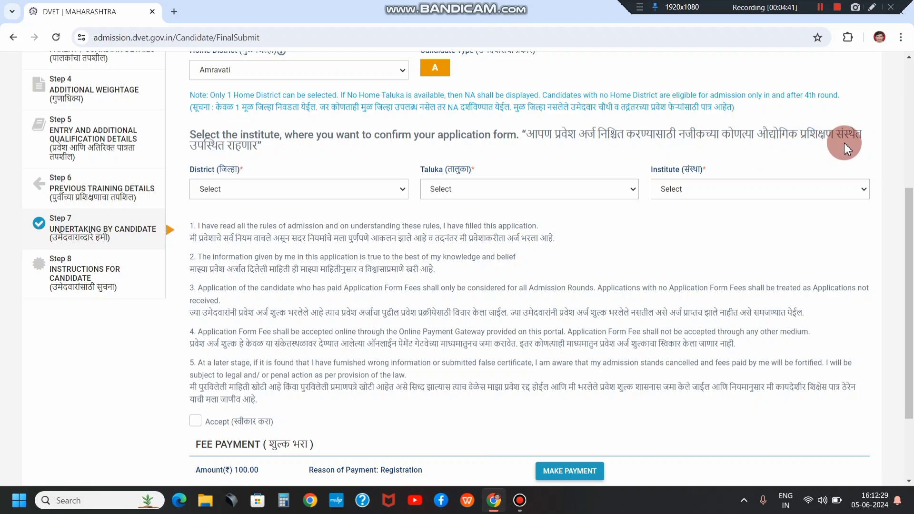
{"action": "left_click", "coordinate": [244, 192]}
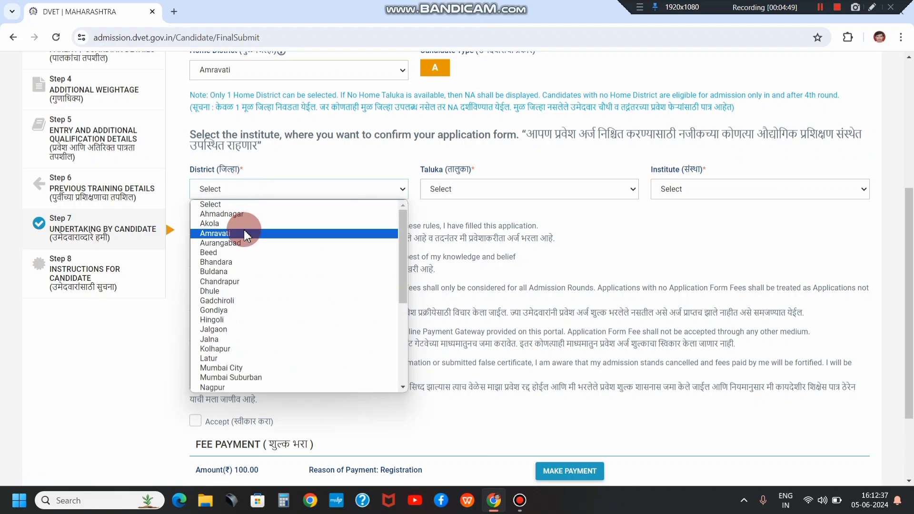
{"action": "left_click", "coordinate": [244, 234]}
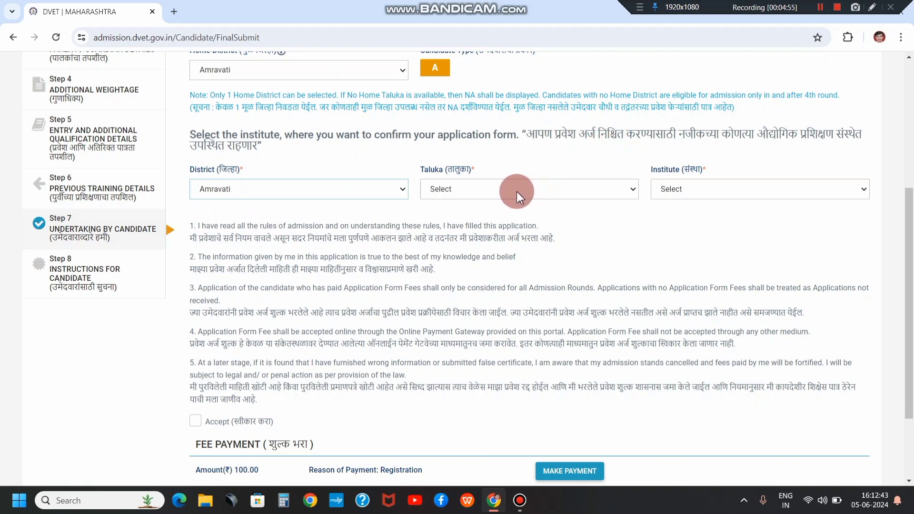
{"action": "left_click", "coordinate": [447, 190]}
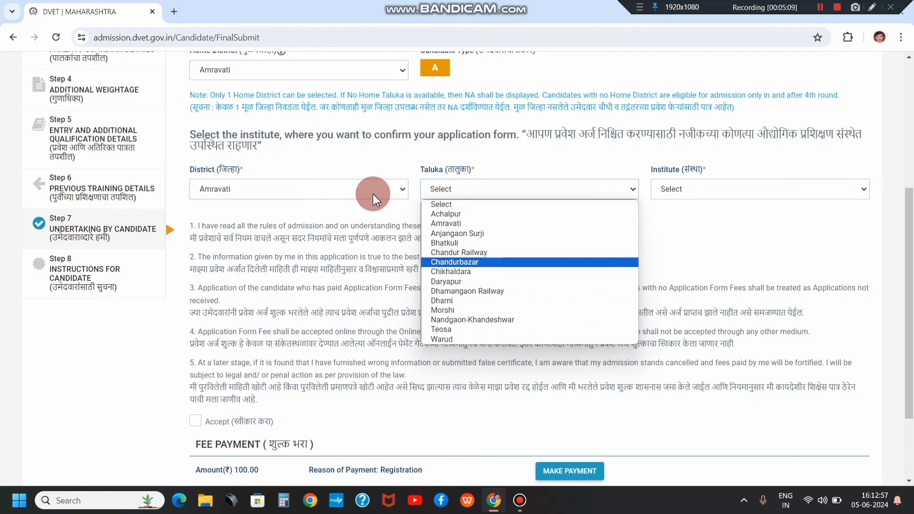
{"action": "left_click", "coordinate": [443, 282]}
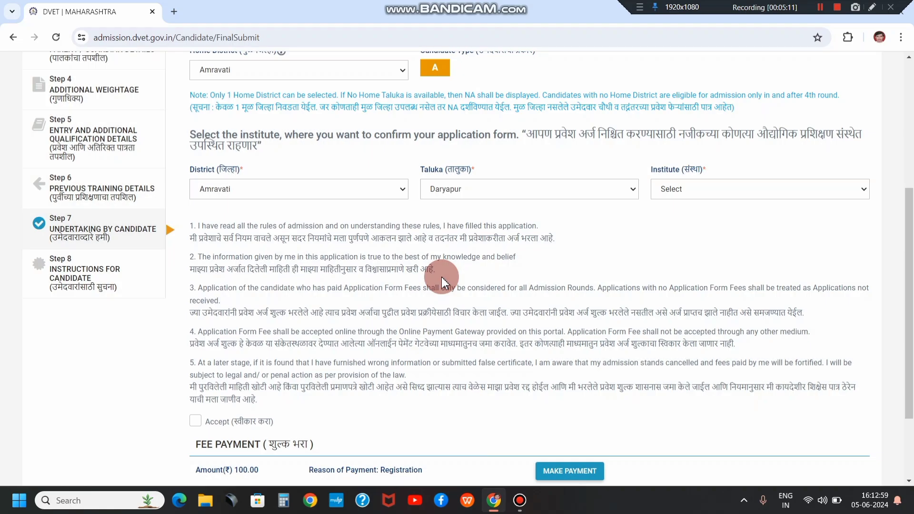
{"action": "left_click", "coordinate": [678, 189]}
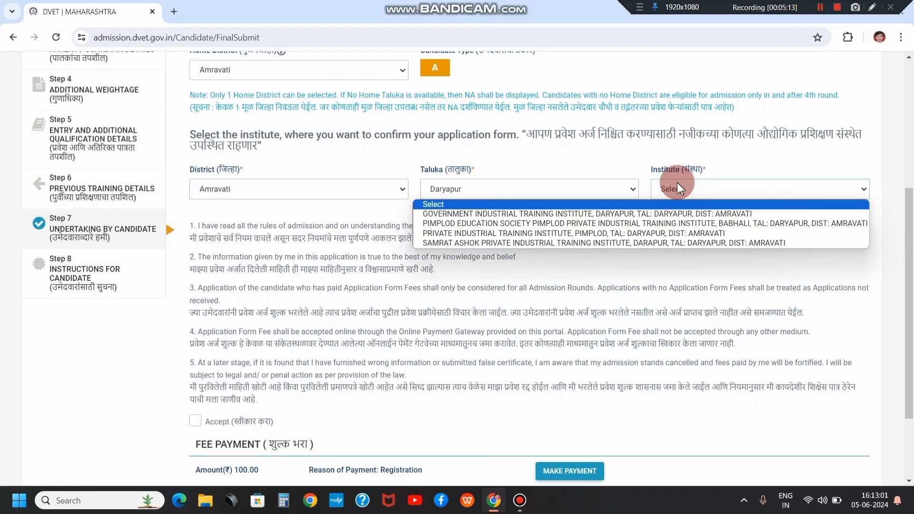
{"action": "left_click", "coordinate": [647, 214]}
{"action": "left_click", "coordinate": [703, 202]}
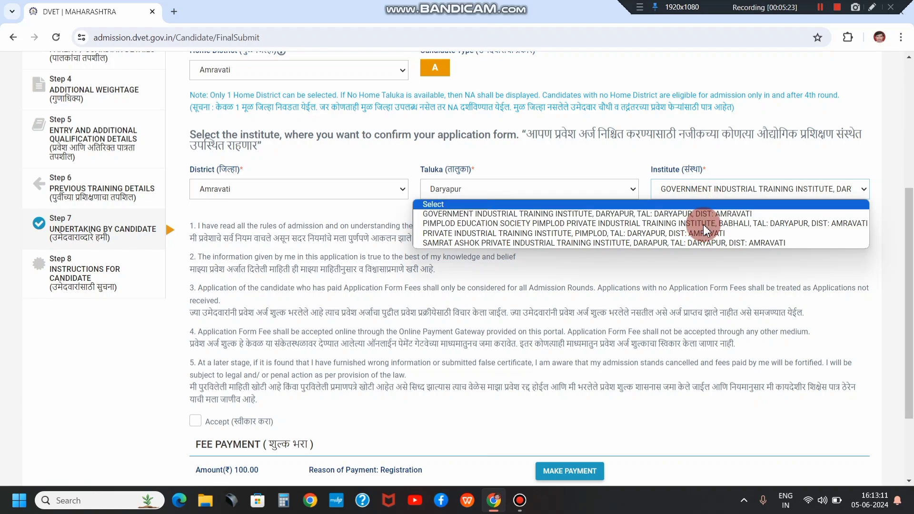
{"action": "left_click", "coordinate": [705, 216]}
Accept the candidate undertaking and proceed to pay the ₹100 registration fee
{"action": "scroll", "coordinate": [85, 220], "scroll_direction": "down", "scroll_amount": 3}
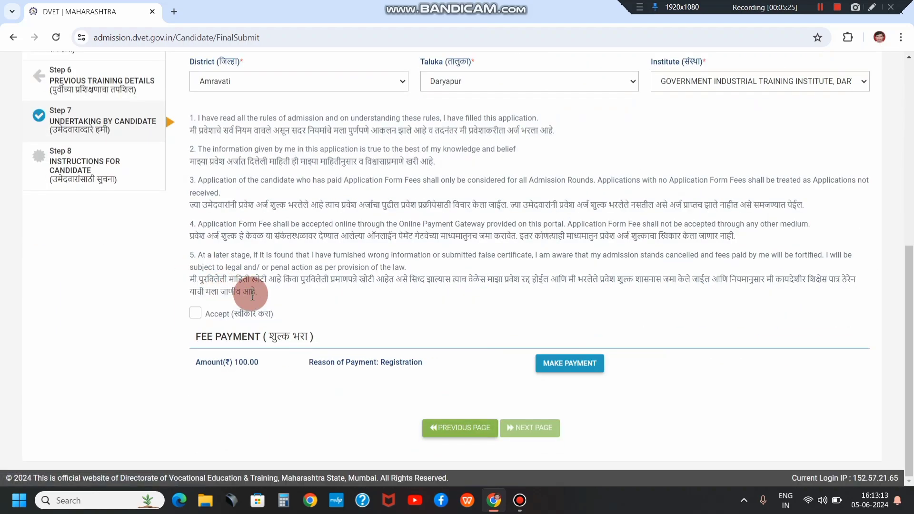
{"action": "left_click", "coordinate": [198, 315]}
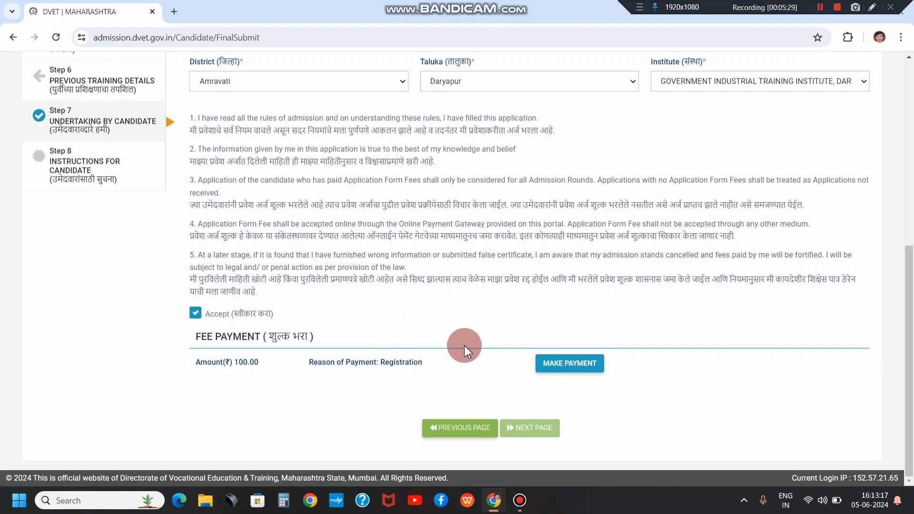
{"action": "left_click", "coordinate": [568, 366]}
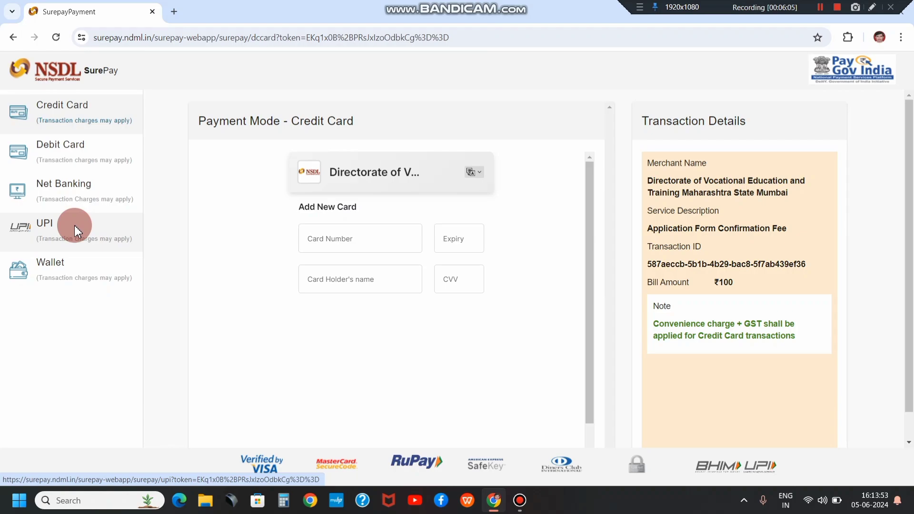
View the UPI and Debit Card payment modes for the application form confirmation fee
{"action": "left_click", "coordinate": [51, 233]}
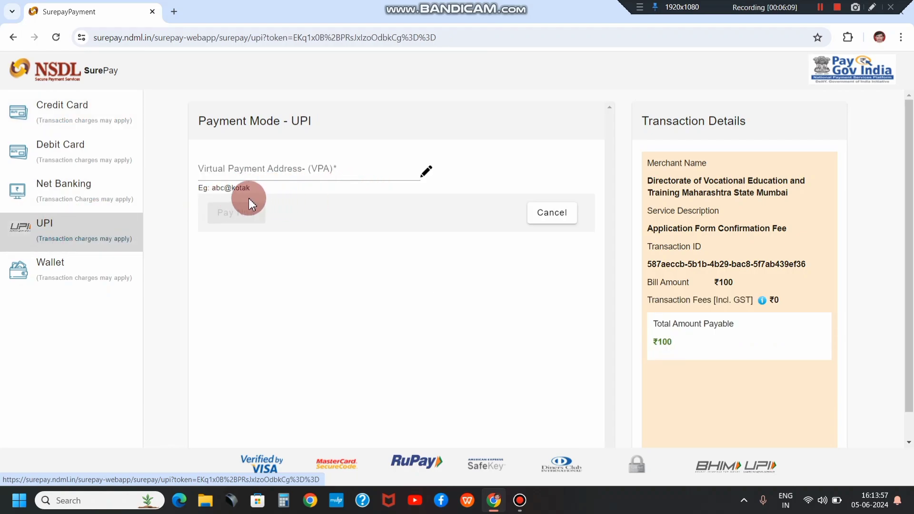
{"action": "left_click", "coordinate": [269, 168]}
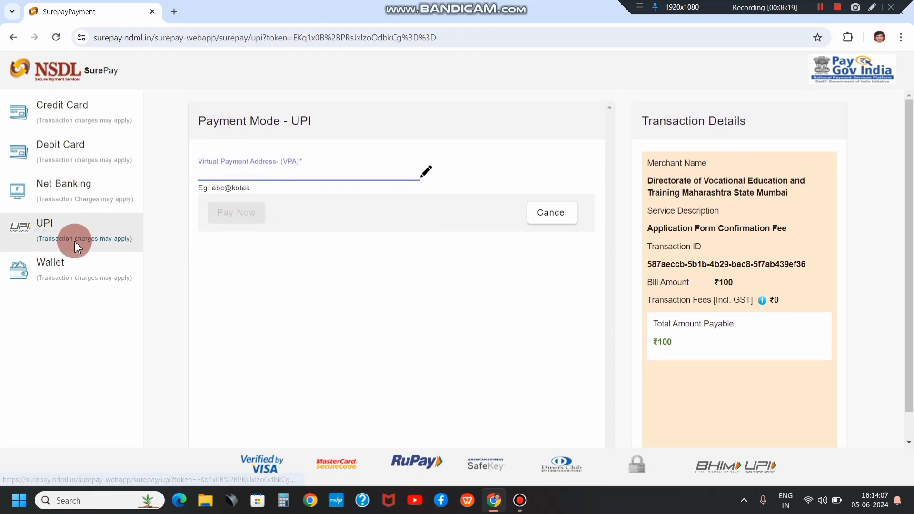
{"action": "left_click", "coordinate": [54, 149]}
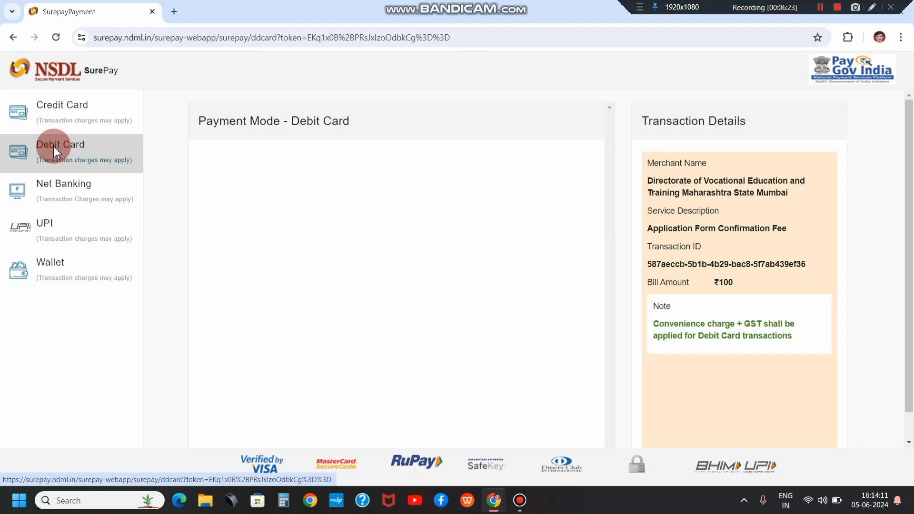